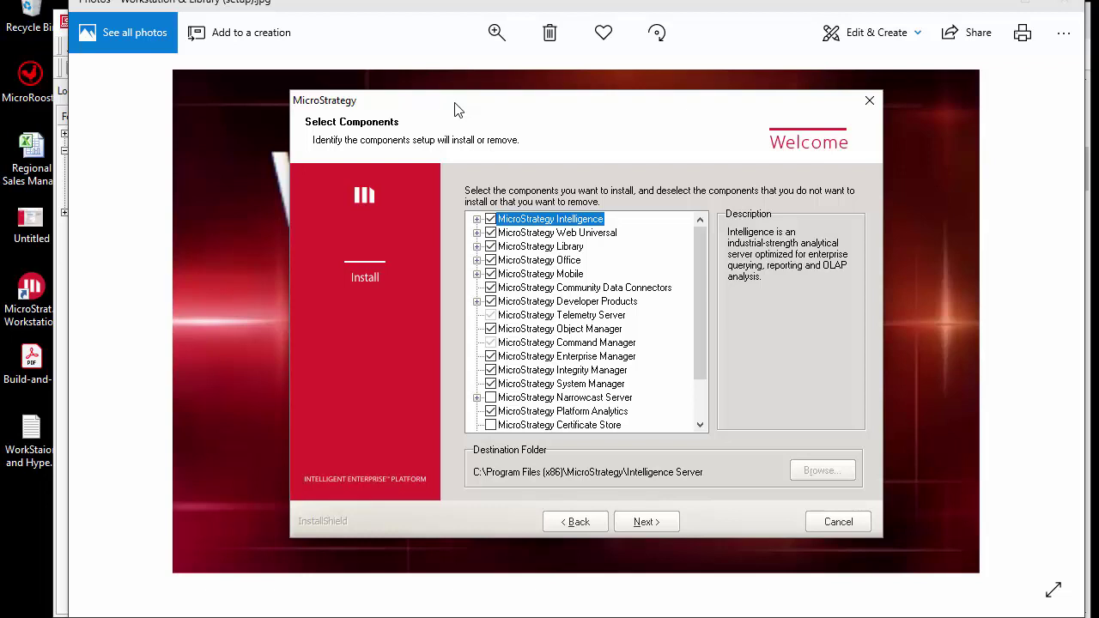
# Examine the subcomponents of MicroStrategy Library and MicroStrategy Web Universal in the installer's component selection.
pyautogui.moveTo(456, 109); pyautogui.dragTo(592, 124)
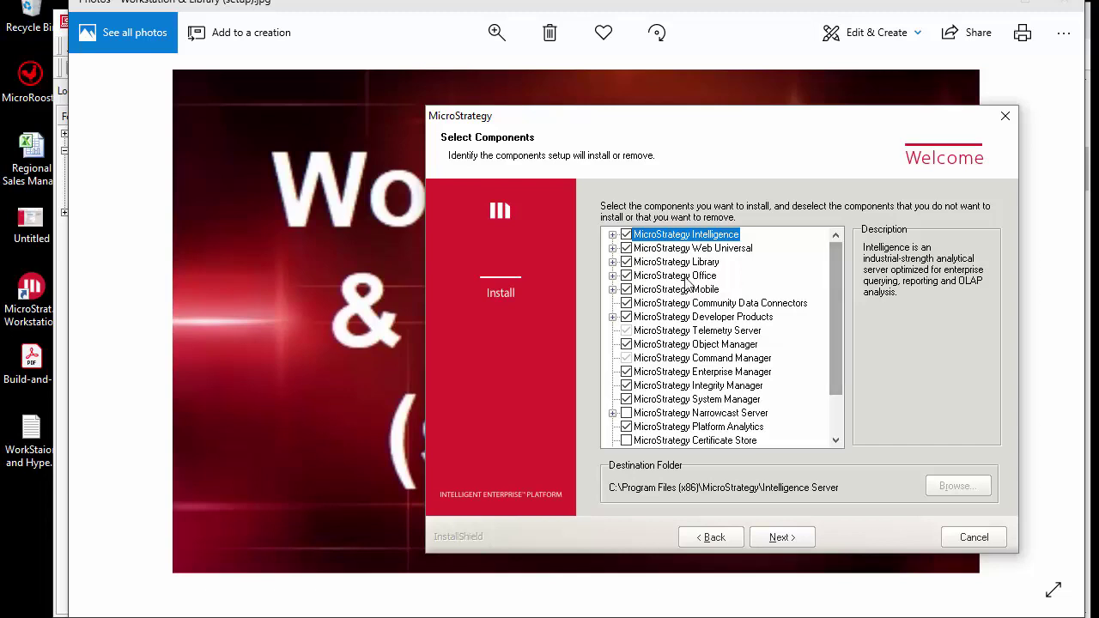
pyautogui.click(613, 262)
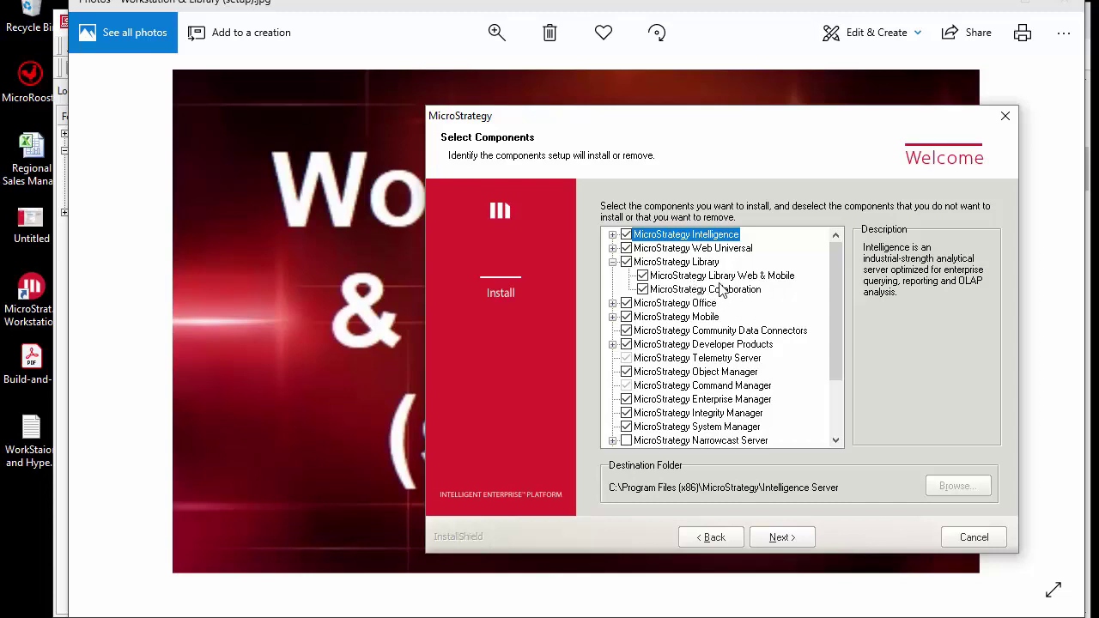
pyautogui.click(612, 262)
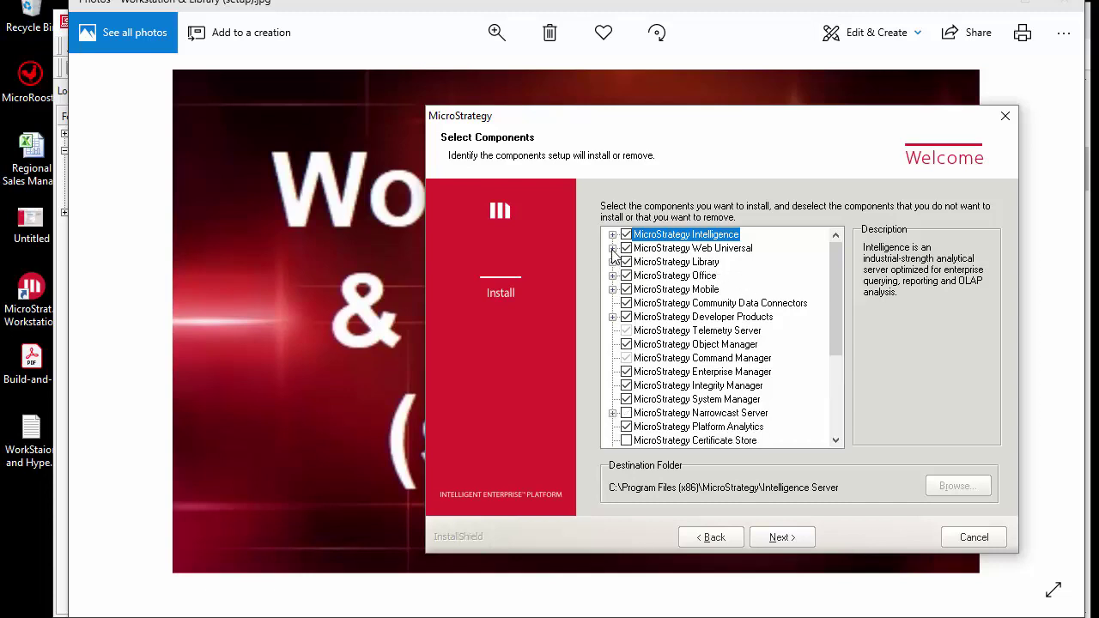
pyautogui.click(612, 248)
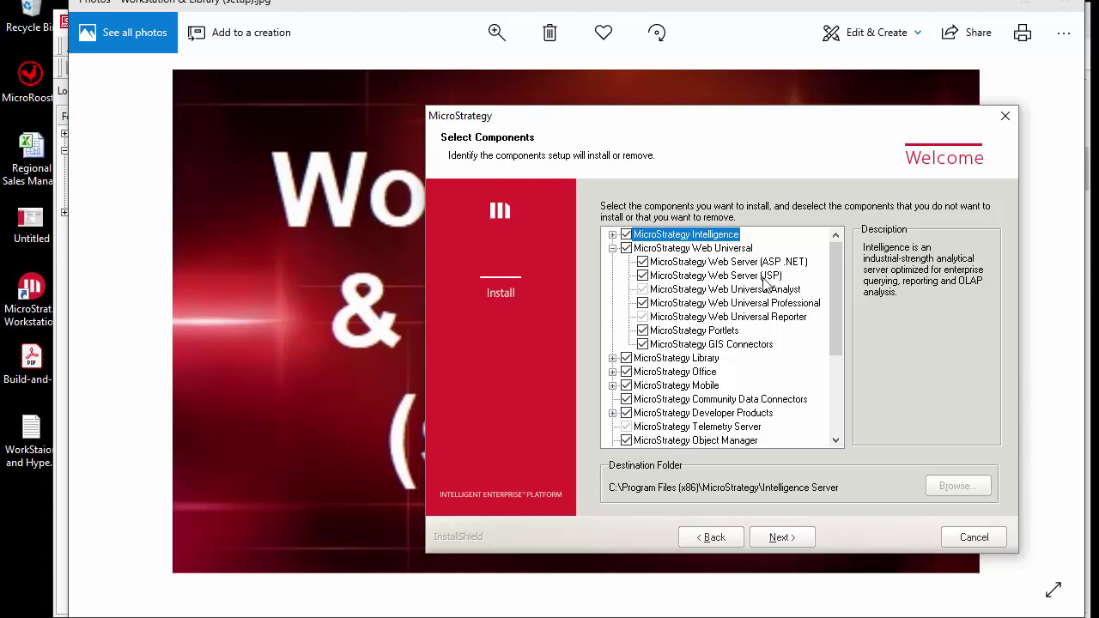
pyautogui.click(612, 248)
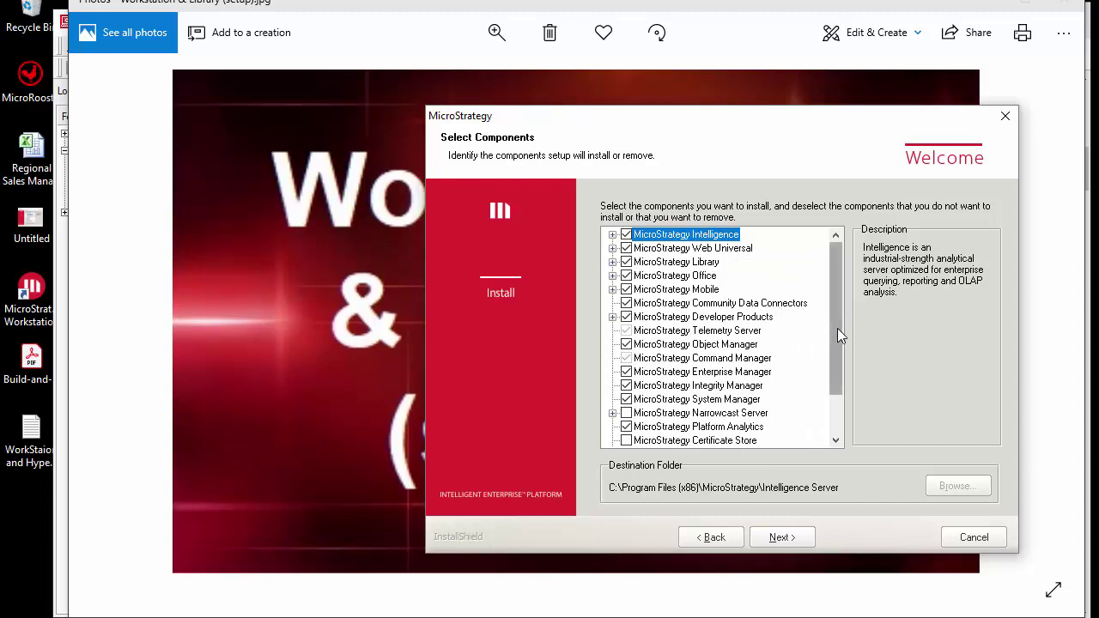
# Expand Other components at the end of the installer's component list and review its entries, including Apache Tomcat.
pyautogui.moveTo(837, 328); pyautogui.dragTo(848, 382)
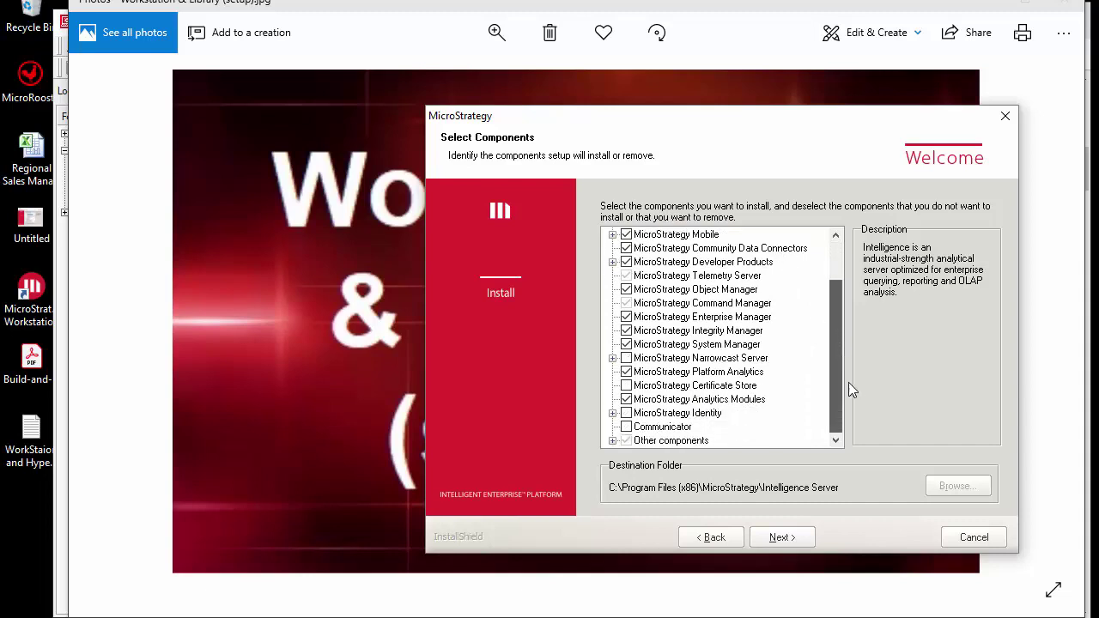
pyautogui.click(613, 441)
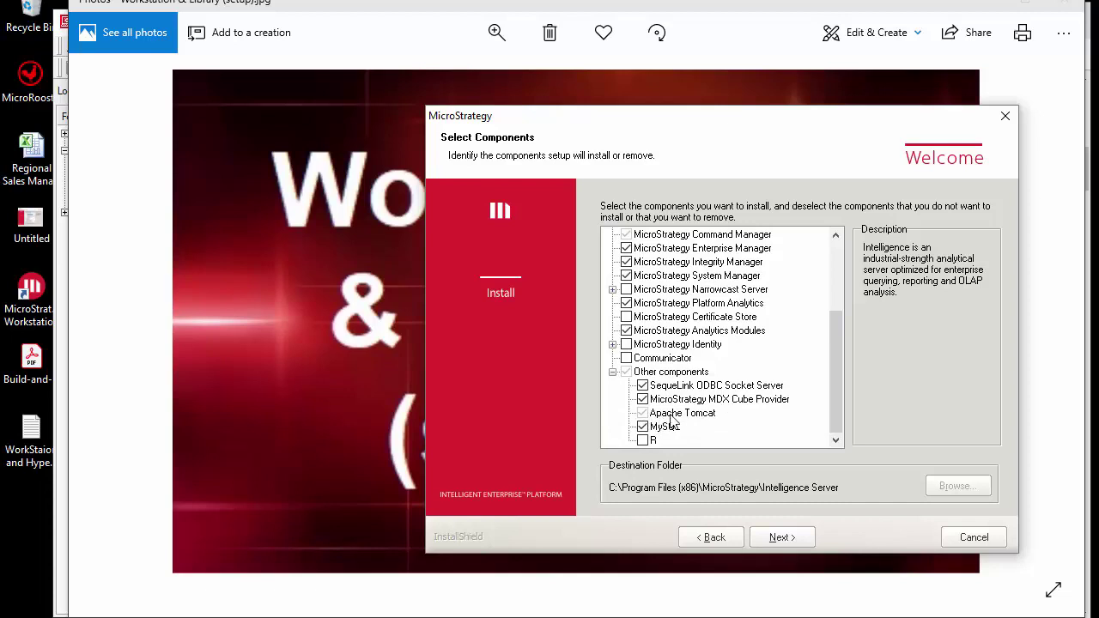
pyautogui.scroll(3, 672, 421)
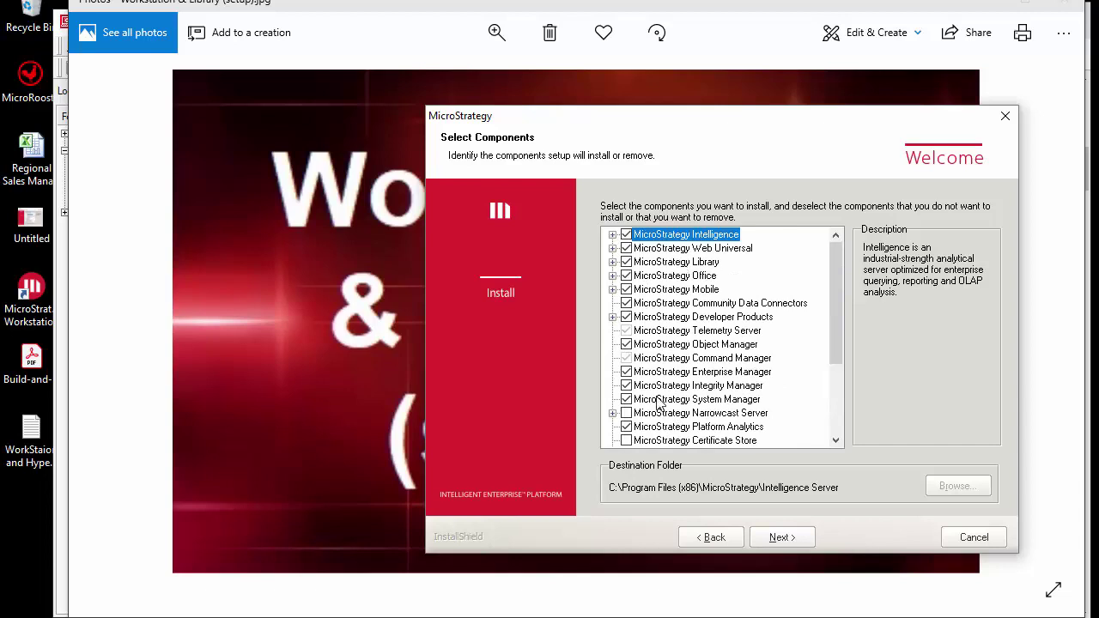
pyautogui.scroll(-3, 693, 388)
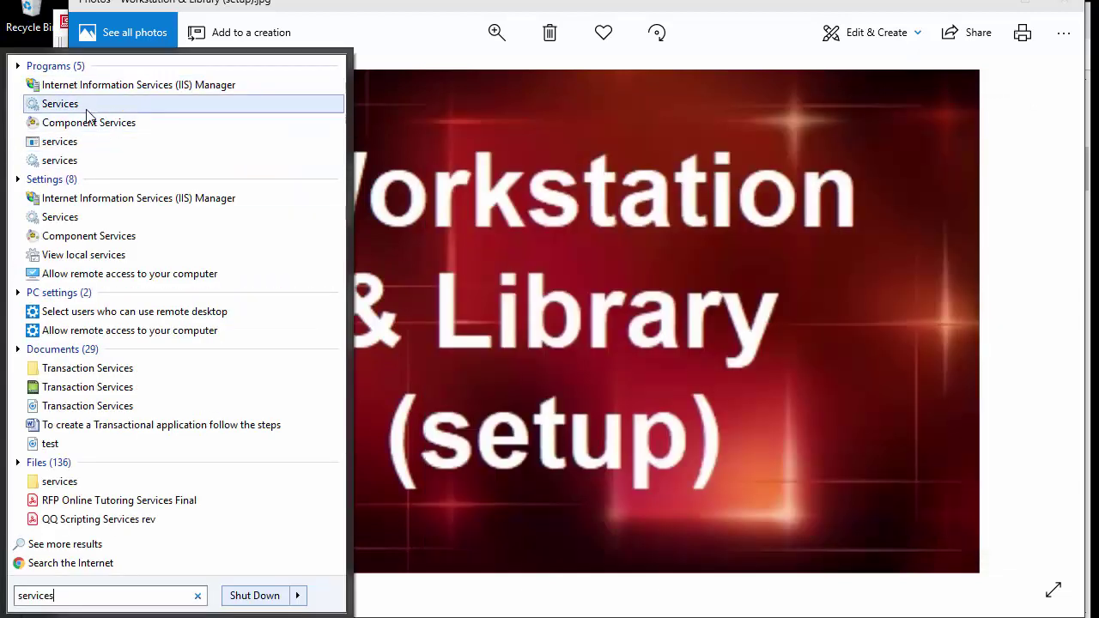
# Open Windows Services and select the Apache Tomcat 9.0 Tomcat9 service to check its status.
pyautogui.click(83, 107)
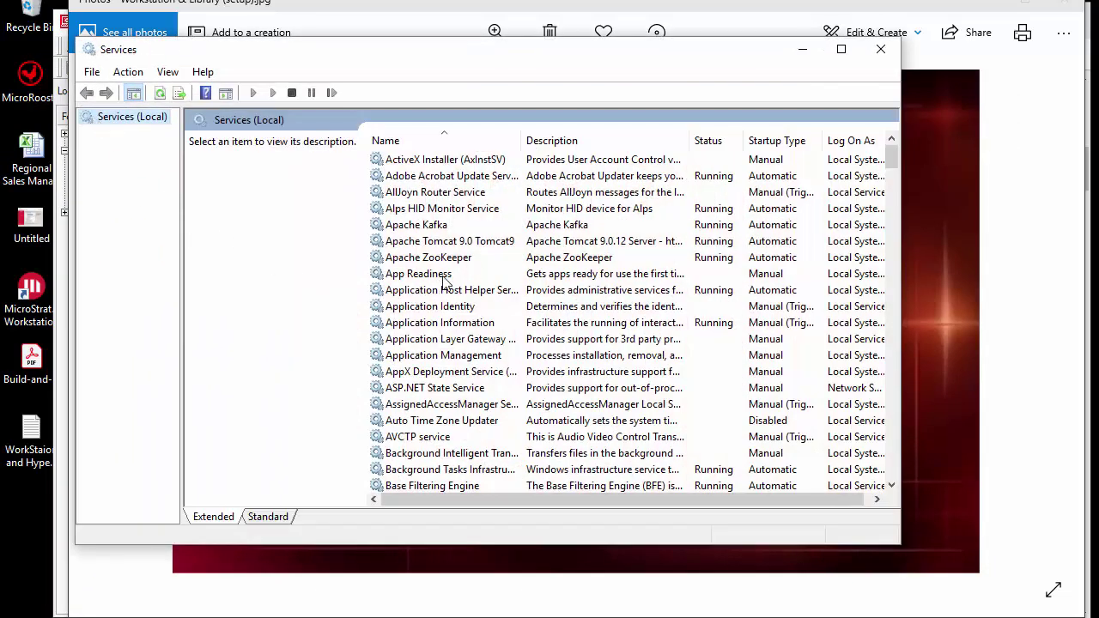
pyautogui.click(447, 241)
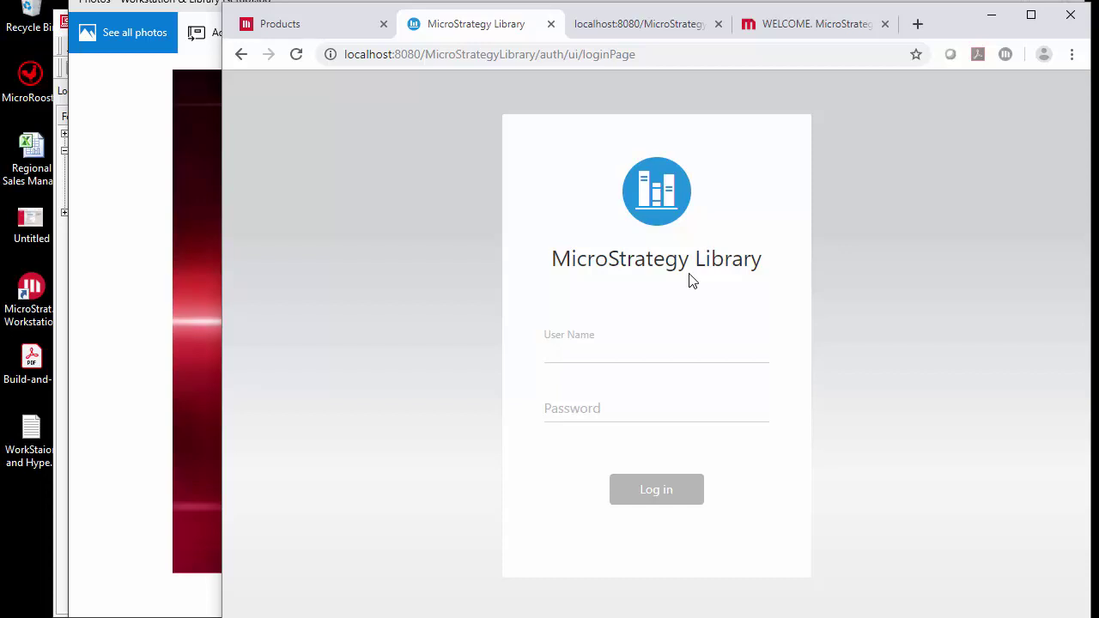
# Log in to MicroStrategy Library in the browser with the user name Administrator and no password.
pyautogui.write('dministrator')
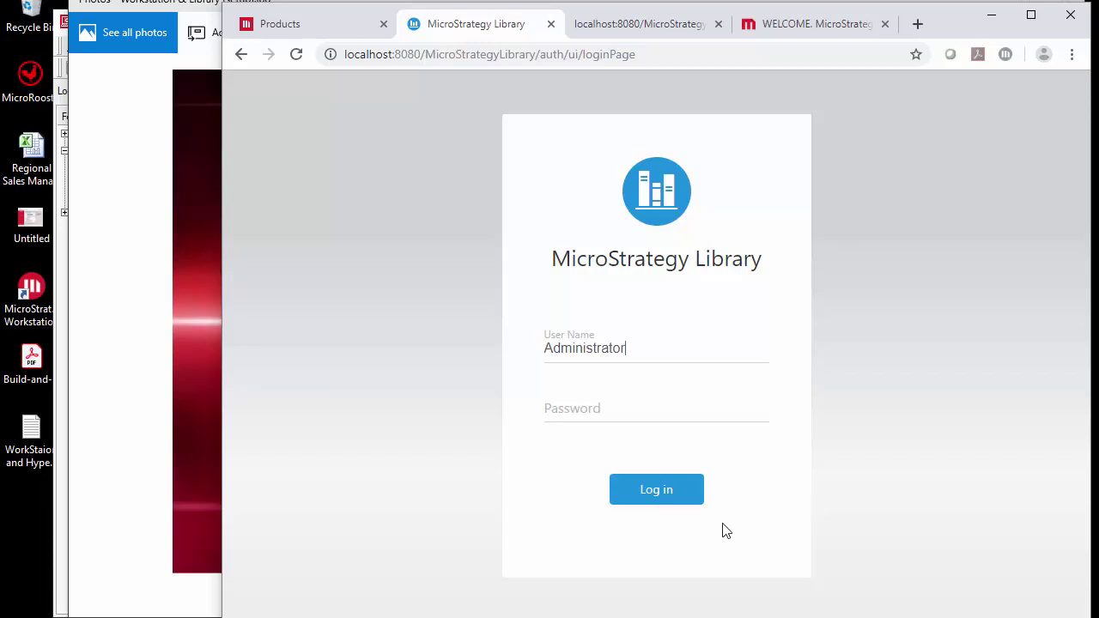
pyautogui.click(660, 490)
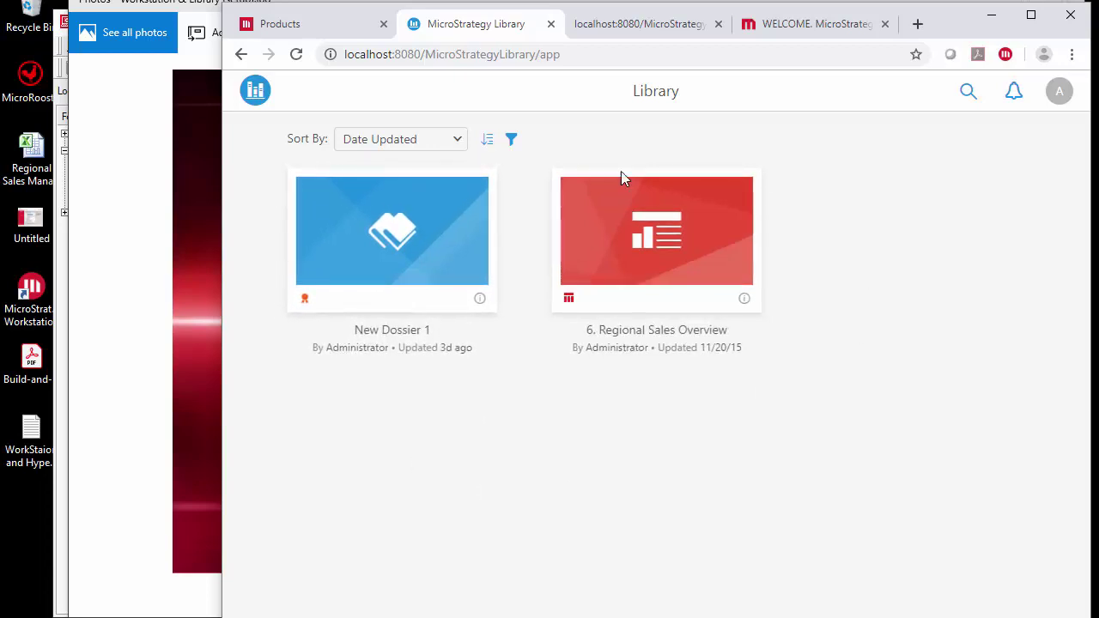
# Open the information view of New Dossier 1 and review its available actions and related content.
pyautogui.click(480, 298)
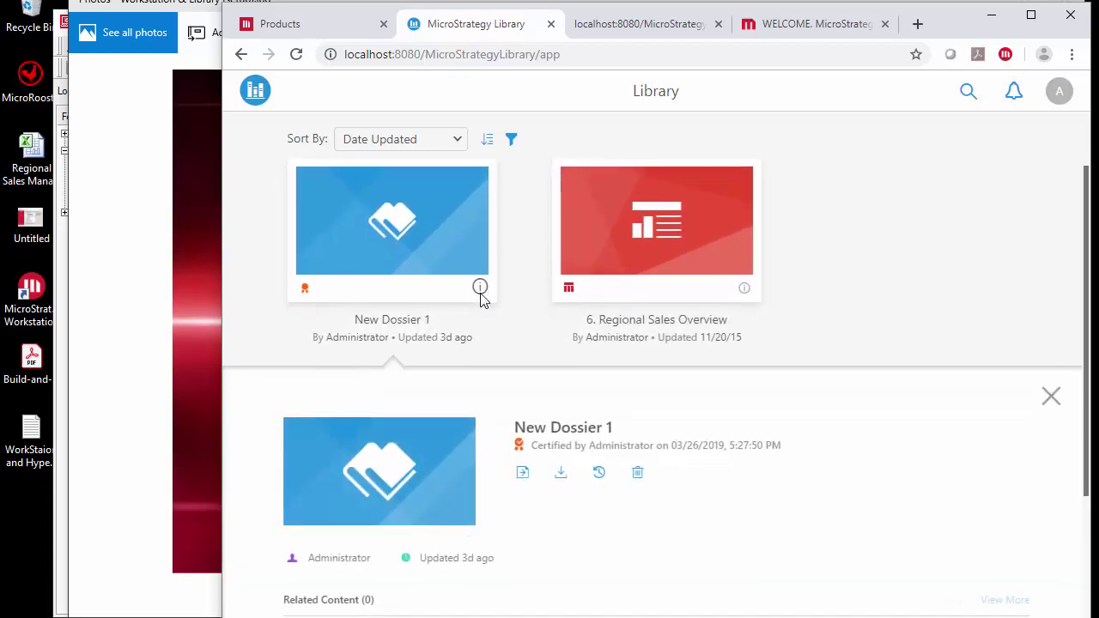
pyautogui.scroll(-2, 474, 317)
pyautogui.scroll(-1, 473, 313)
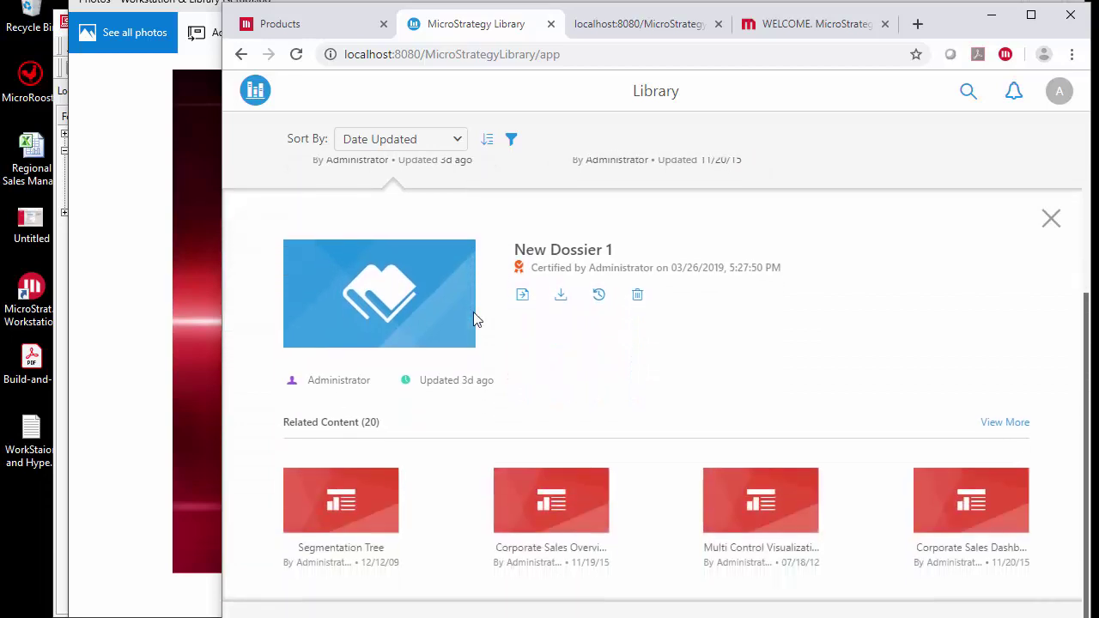
pyautogui.scroll(2, 473, 313)
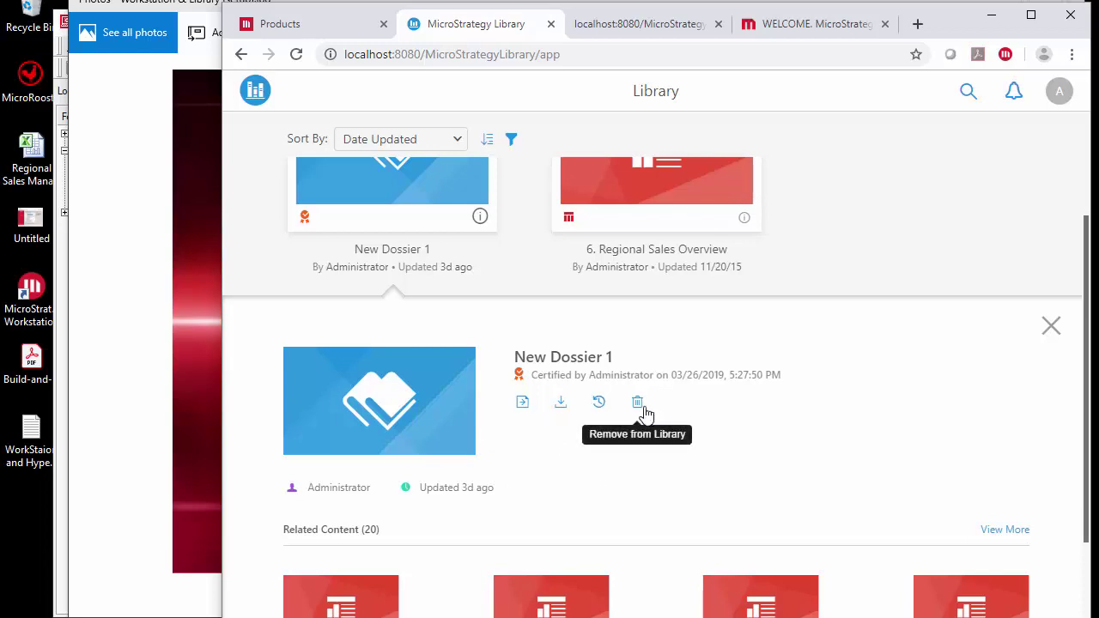
pyautogui.scroll(1, 521, 386)
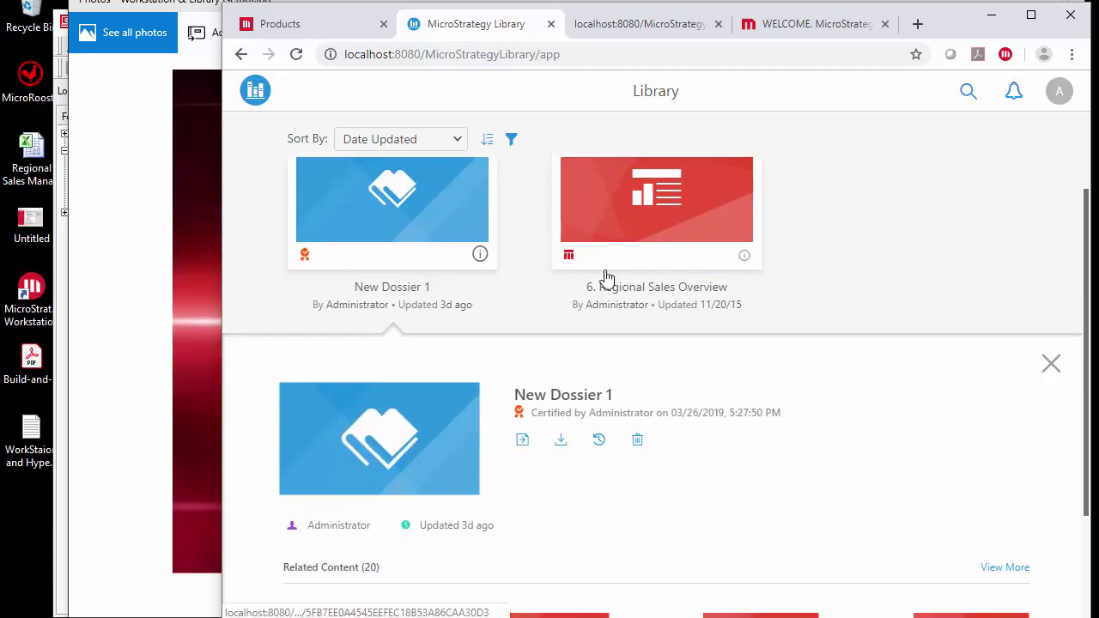
pyautogui.scroll(1, 503, 392)
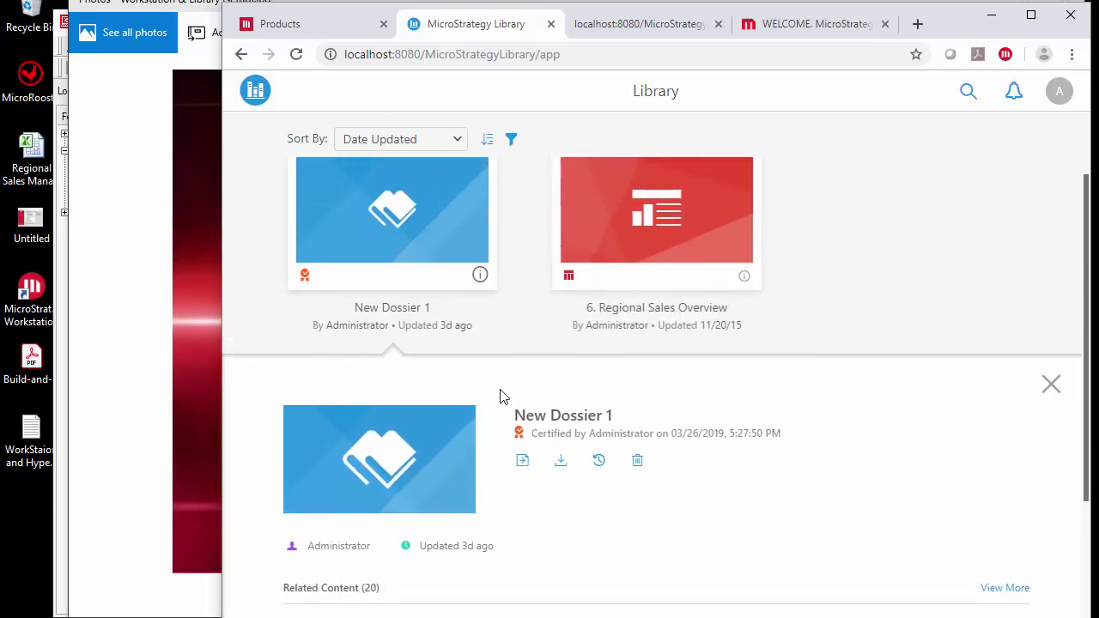
# Open New Dossier 1, look at its filter and table of contents, and return to the Library home page.
pyautogui.click(402, 258)
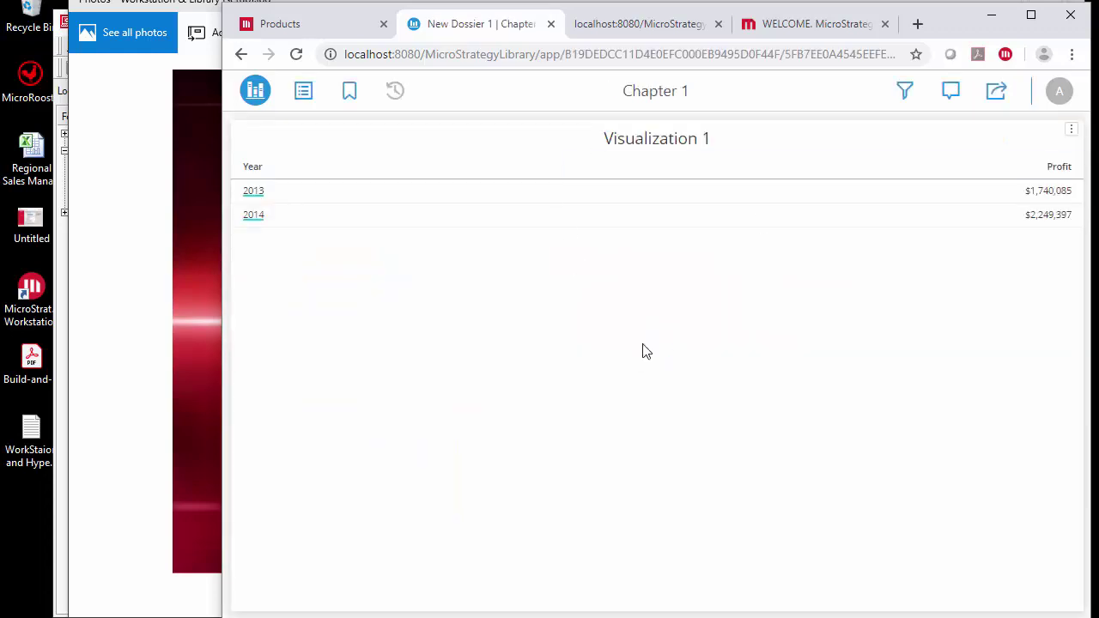
pyautogui.click(906, 94)
pyautogui.click(906, 95)
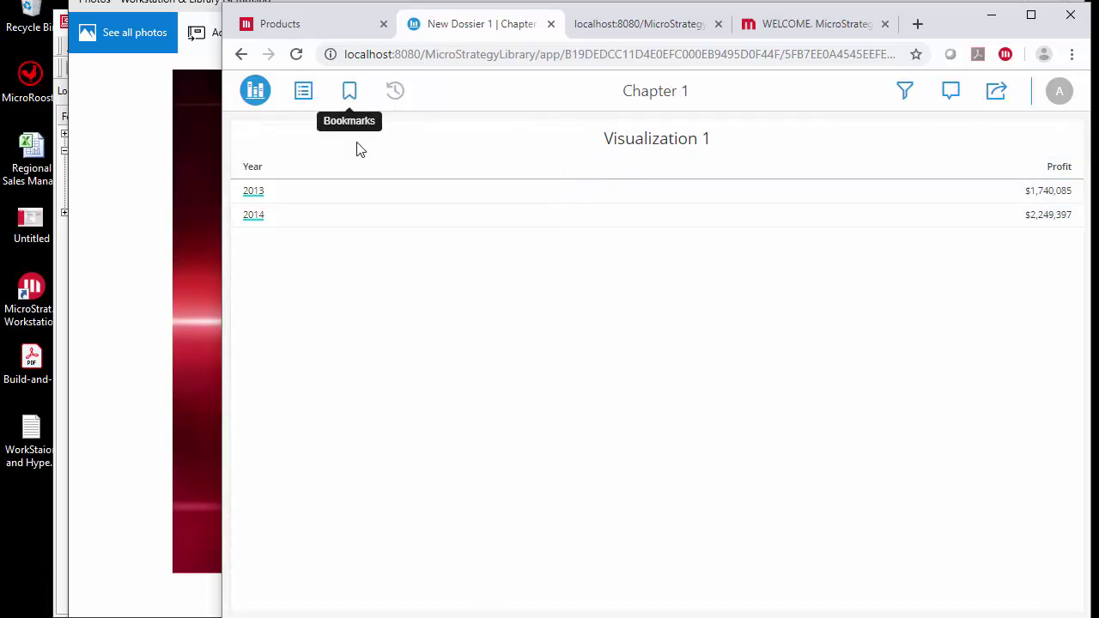
pyautogui.click(304, 94)
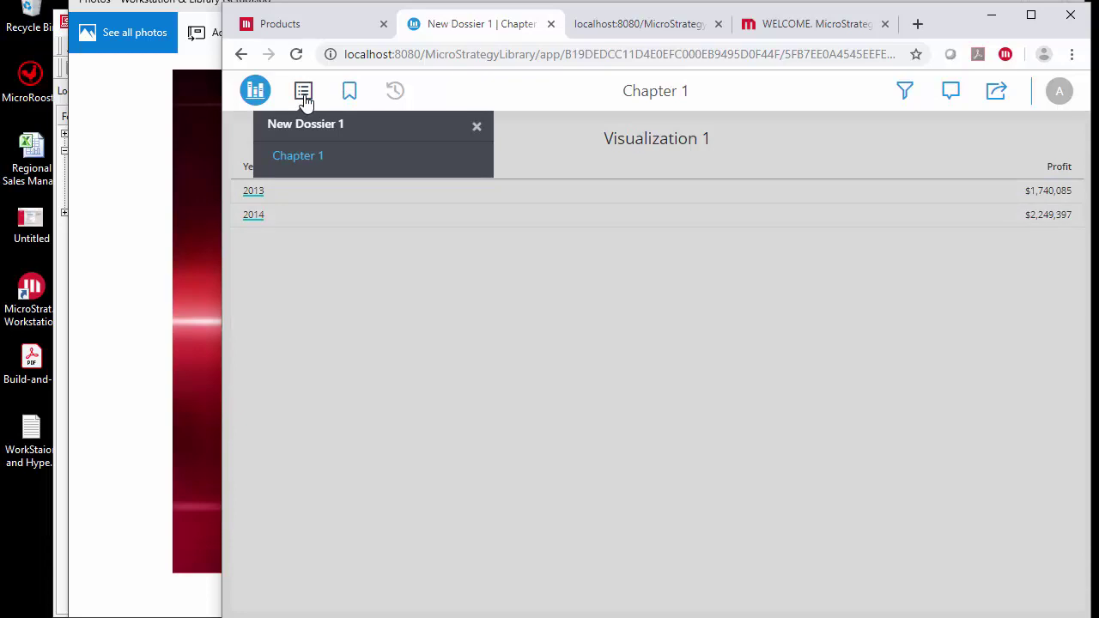
pyautogui.click(255, 93)
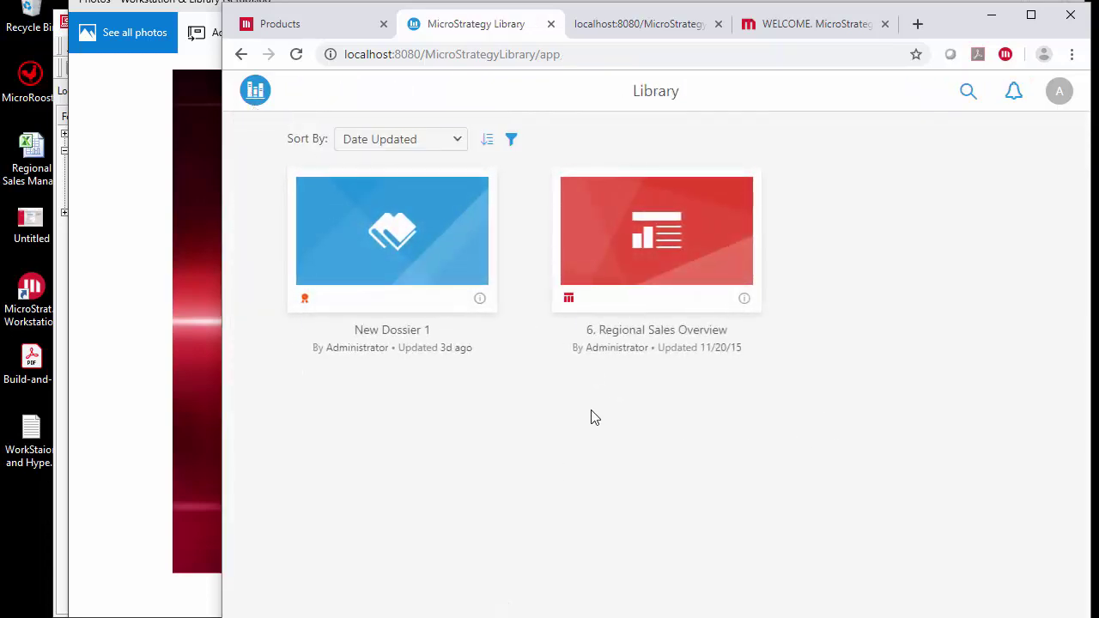
# Go to the Library admin sign-in page, open tomcat-users from Tomcat's conf folder, and copy the mstr user's password.
pyautogui.click(635, 31)
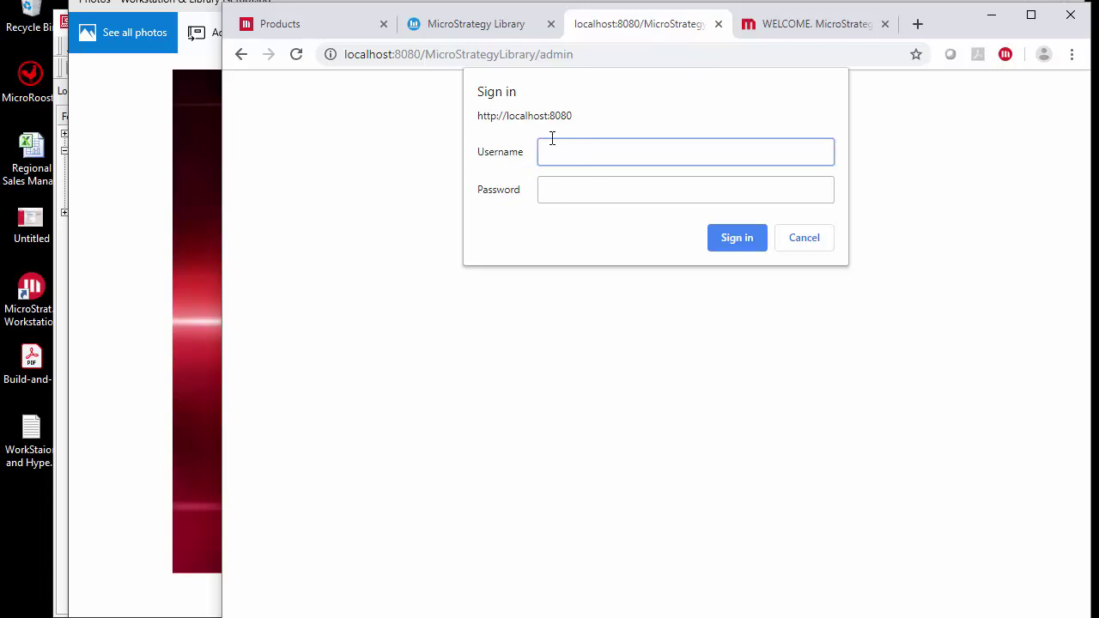
pyautogui.hotkey('alt', 'Tab')
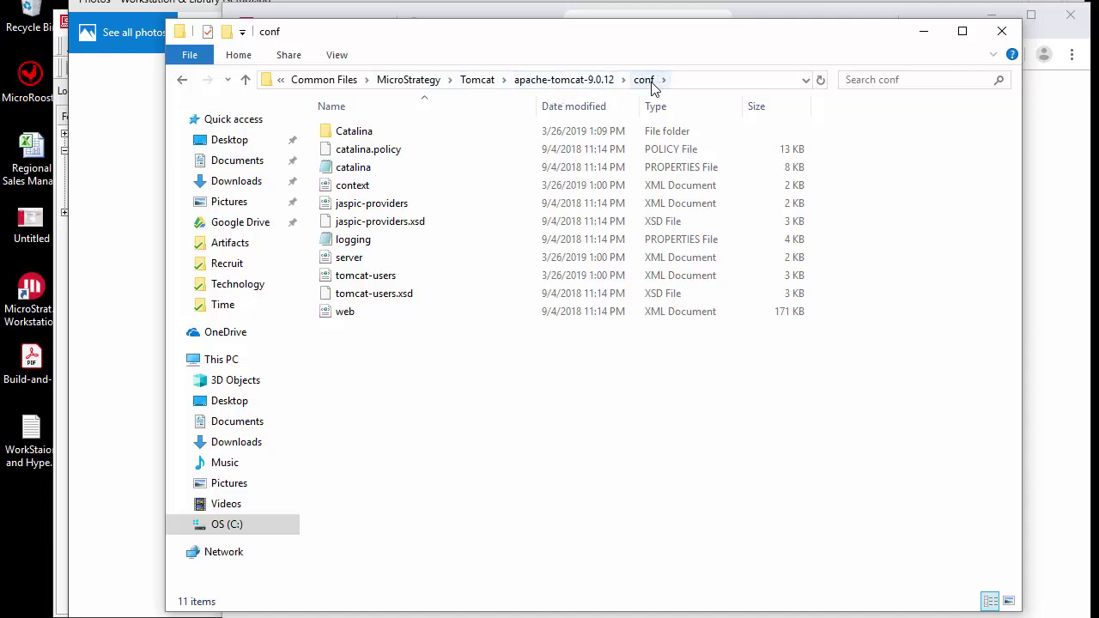
pyautogui.doubleClick(378, 278)
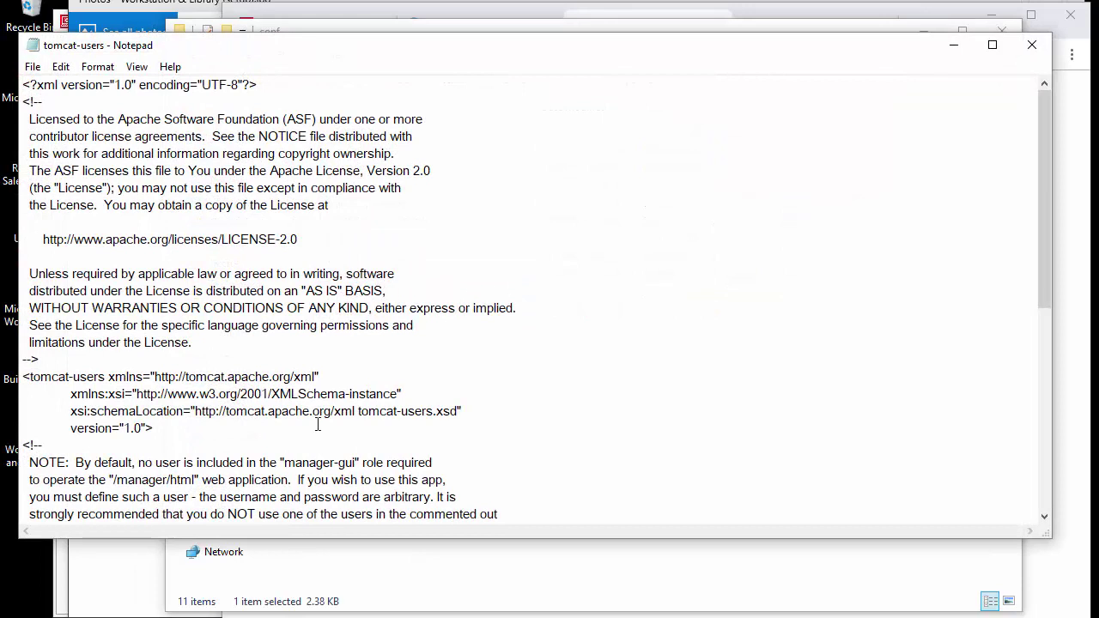
pyautogui.scroll(-8, 318, 424)
pyautogui.doubleClick(468, 479)
pyautogui.moveTo(128, 479); pyautogui.dragTo(151, 480)
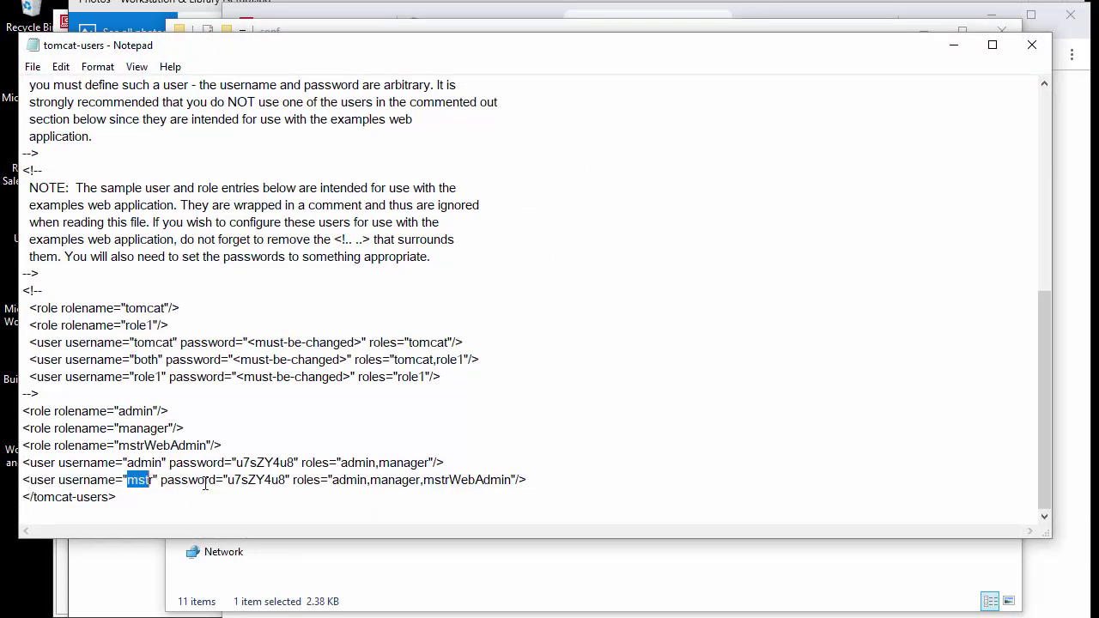
pyautogui.moveTo(228, 480); pyautogui.dragTo(288, 486)
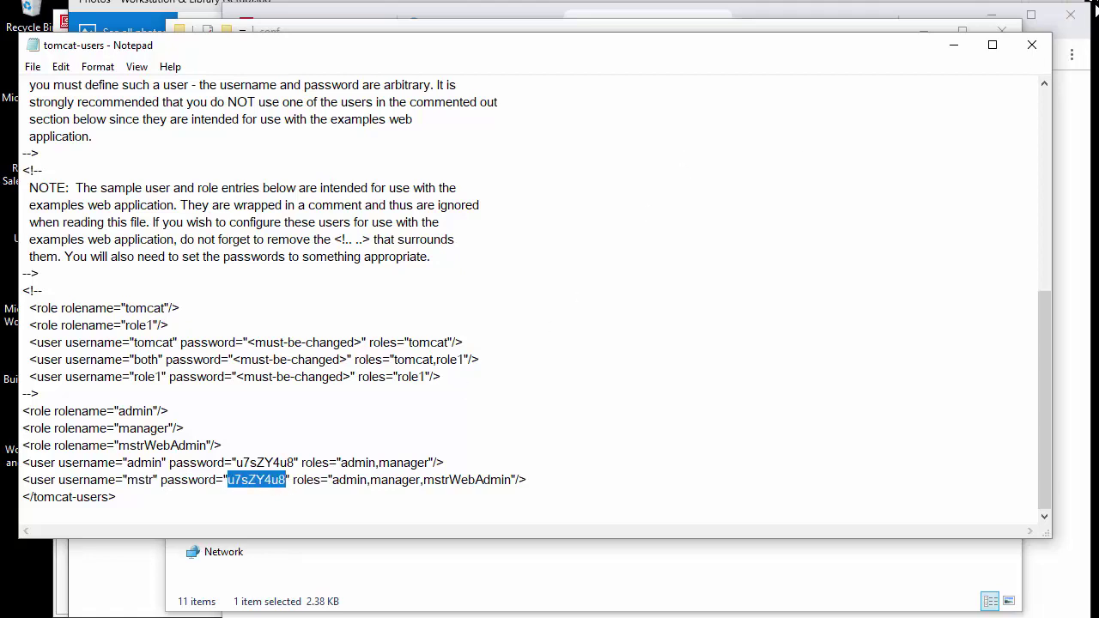
# Sign in to the Library admin page with the user name mstr and paste the copied account password.
pyautogui.click(953, 44)
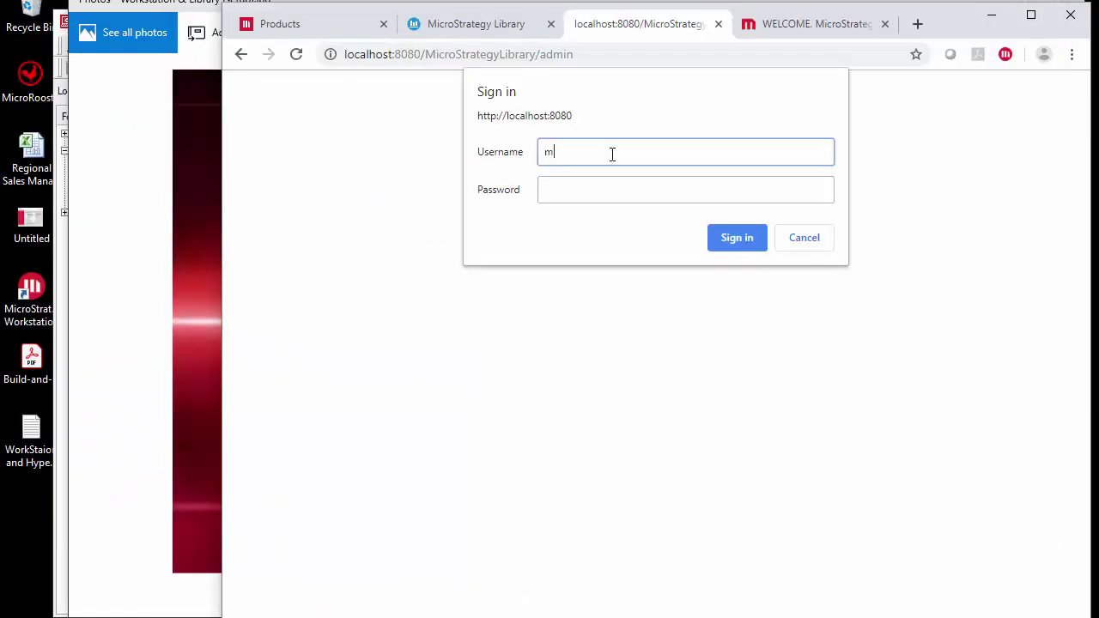
pyautogui.press('Tab')
pyautogui.hotkey('ctrl', 'v')
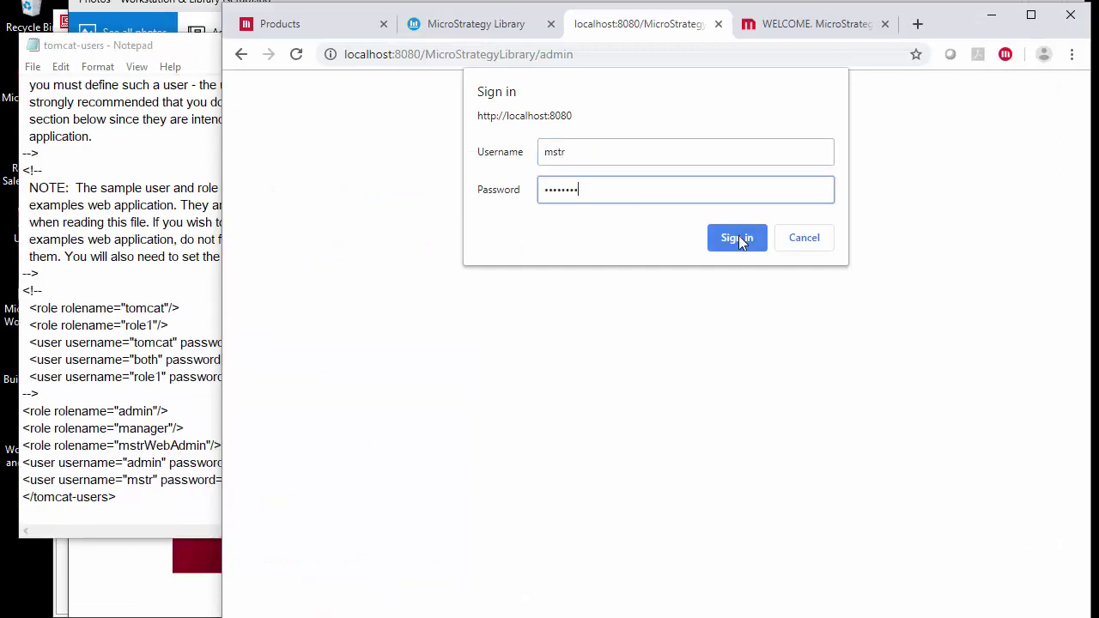
pyautogui.click(737, 237)
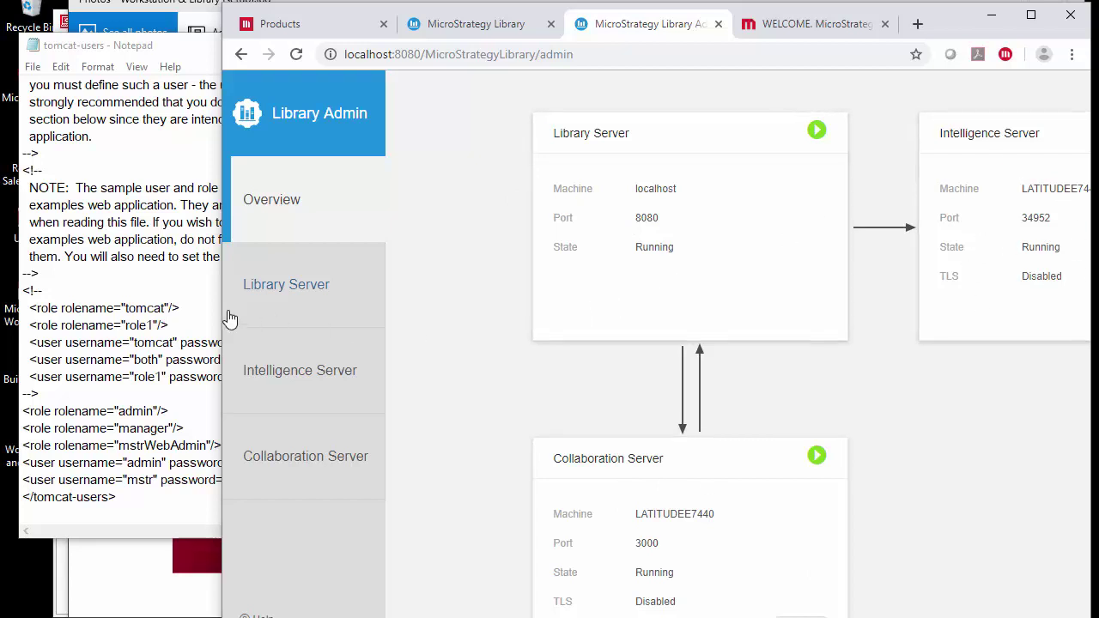
# Widen the browser window and set Library embedding in other sites to All in the Library Server security settings.
pyautogui.moveTo(218, 308); pyautogui.dragTo(64, 292)
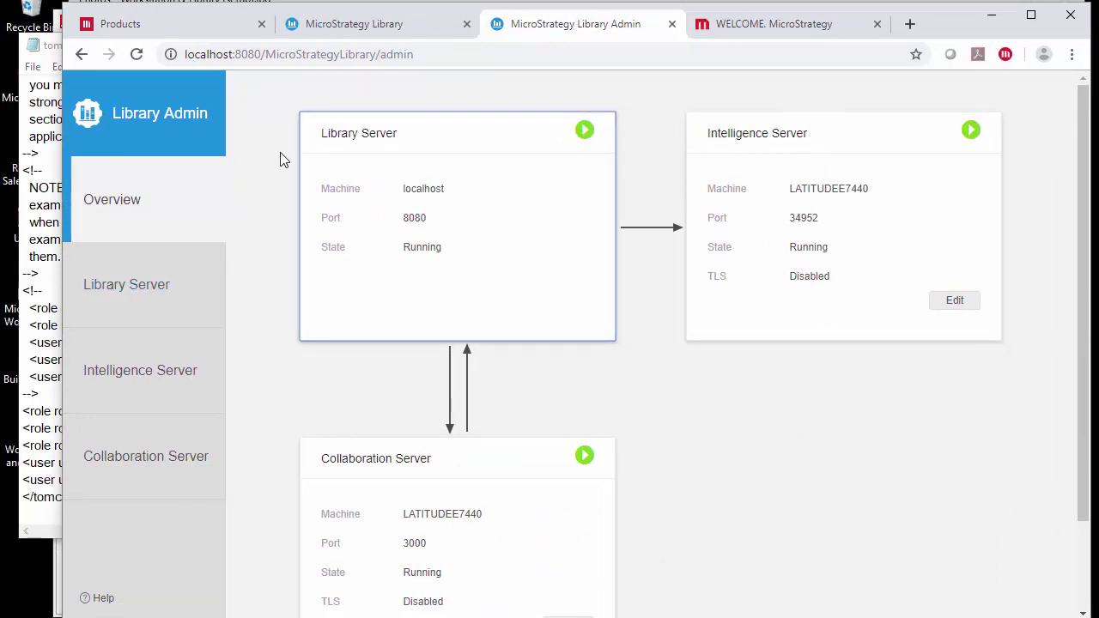
pyautogui.click(162, 287)
pyautogui.scroll(-1, 304, 318)
pyautogui.scroll(-2, 350, 356)
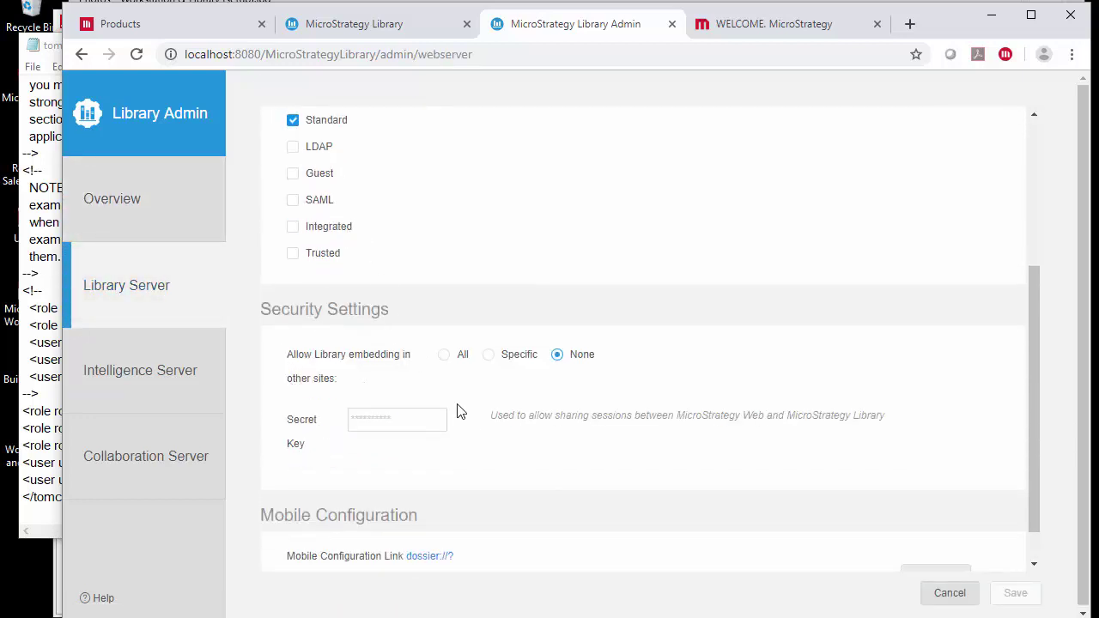
pyautogui.click(444, 355)
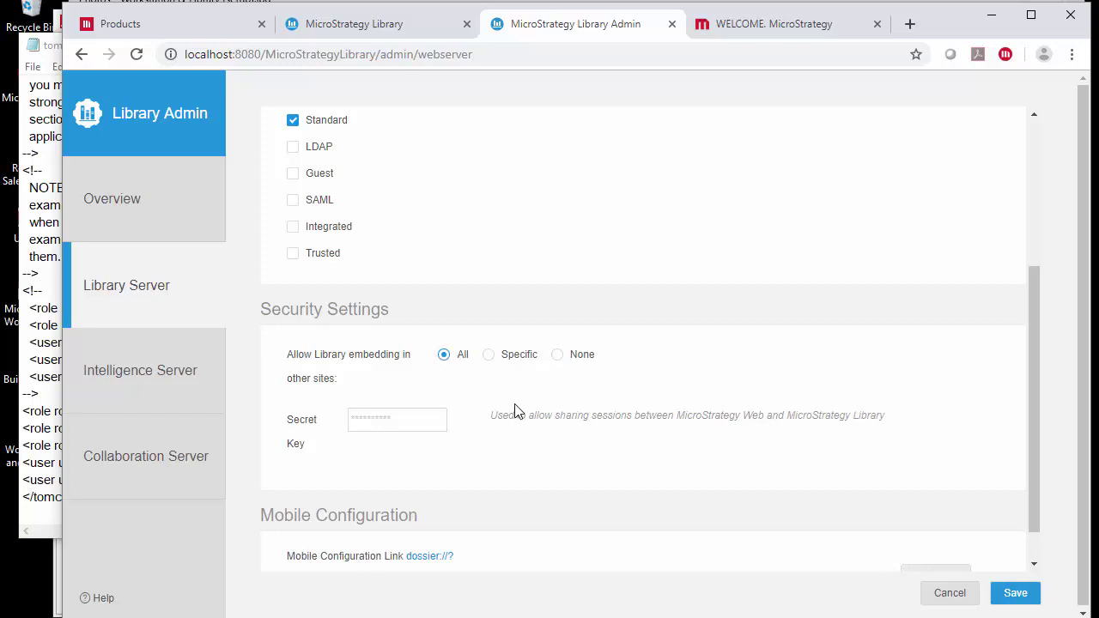
# Open the Intelligence Server page of Library Admin and review its machine information and connection settings.
pyautogui.click(171, 380)
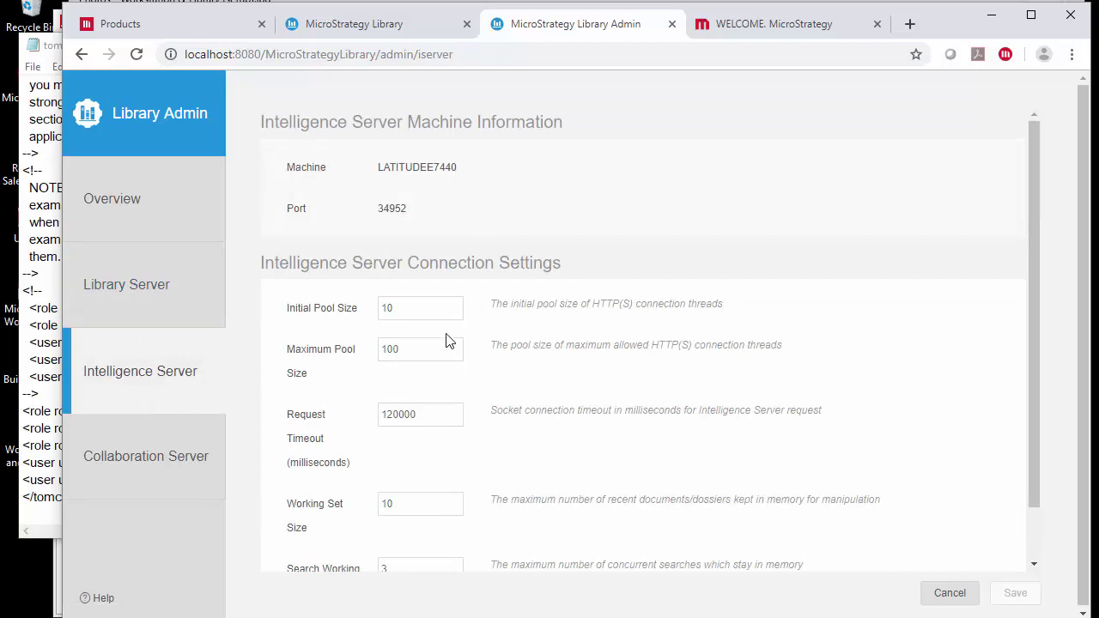
pyautogui.scroll(-1, 448, 348)
pyautogui.click(448, 355)
pyautogui.scroll(1, 480, 335)
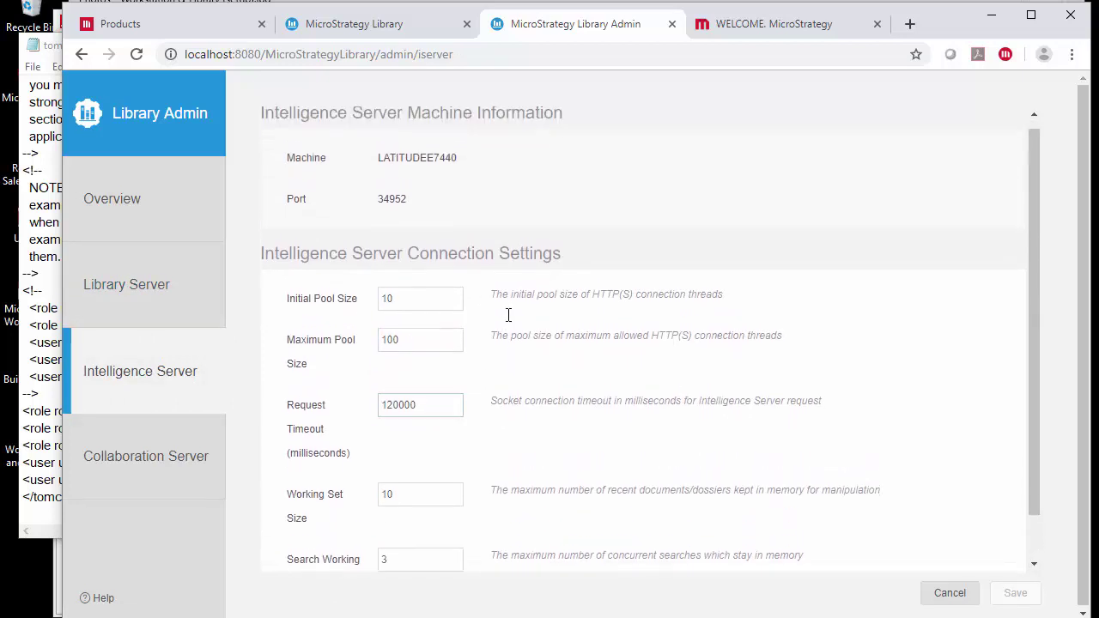
# Review the rest of the Intelligence Server connection settings and the Collaboration Server page, including its Scaling Setting and Collaboration Store Settings.
pyautogui.scroll(-1, 398, 115)
pyautogui.scroll(1, 370, 429)
pyautogui.scroll(-1, 319, 415)
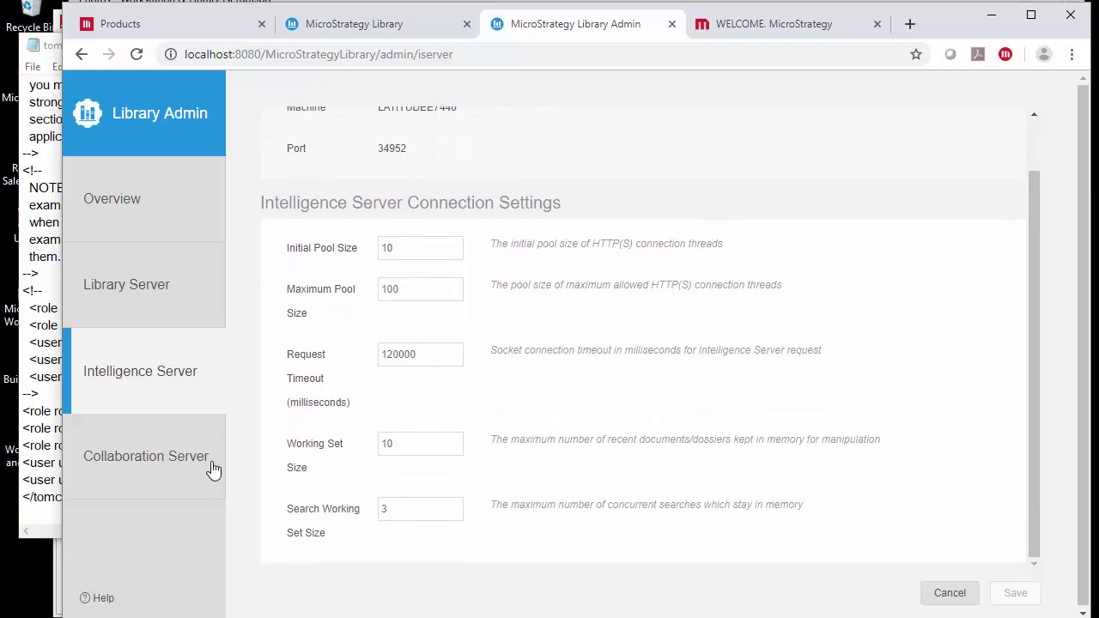
pyautogui.click(171, 468)
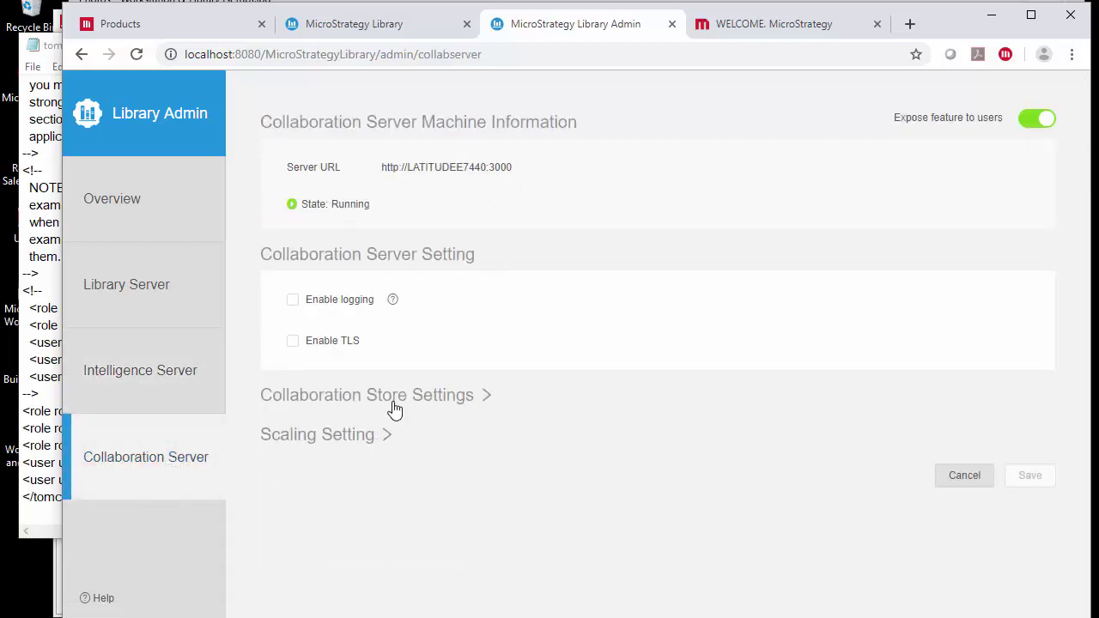
pyautogui.click(345, 447)
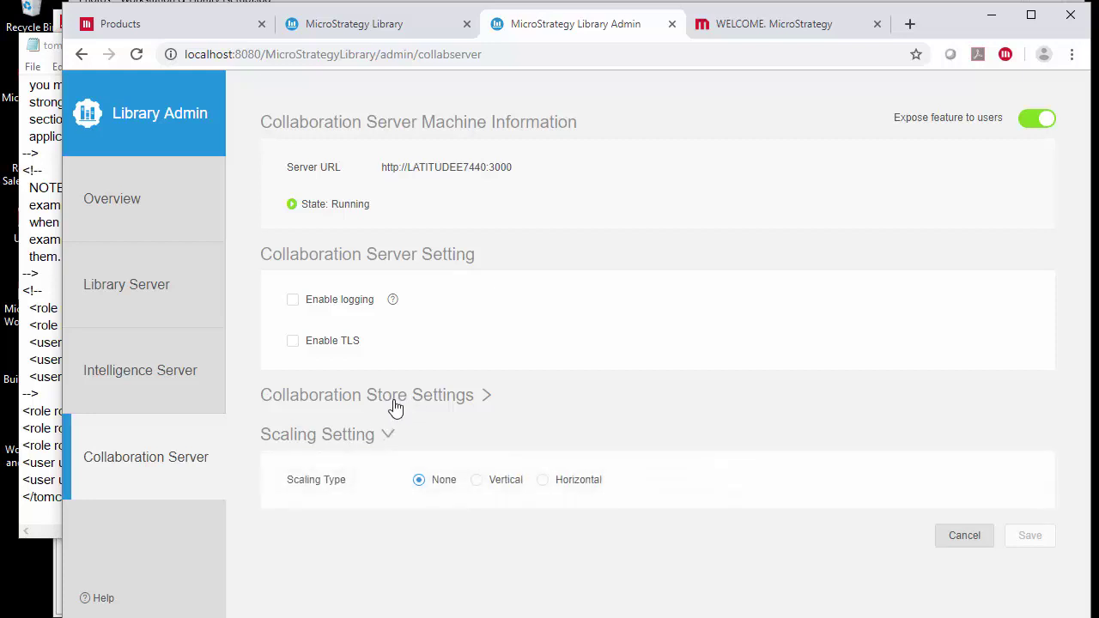
pyautogui.click(393, 401)
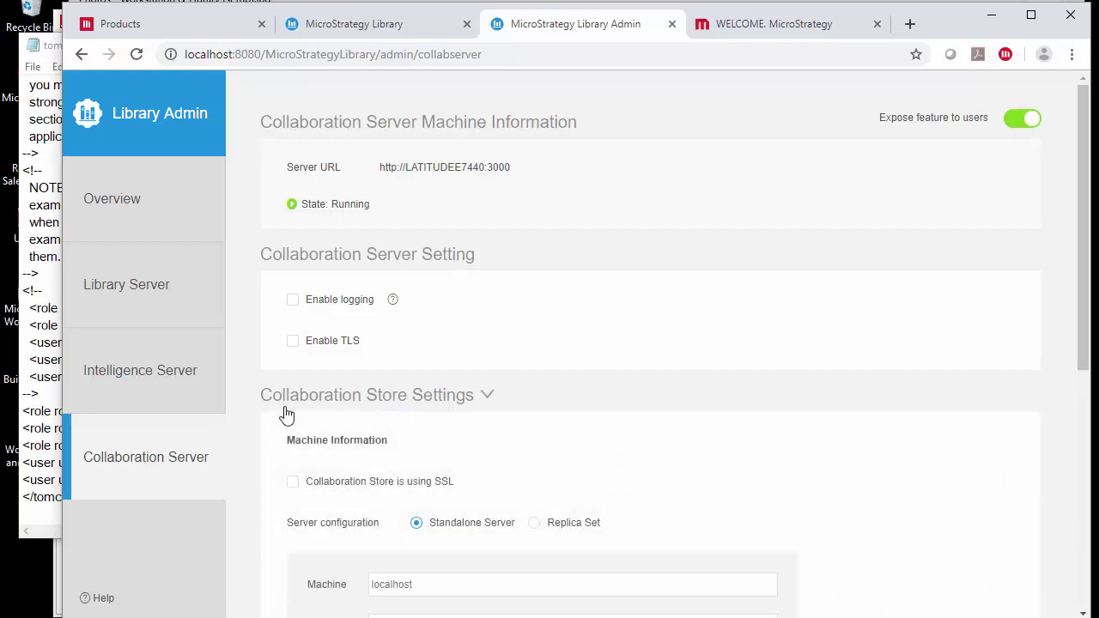
# Revisit the Library Server and Intelligence Server pages and return to the Overview of all servers.
pyautogui.click(180, 292)
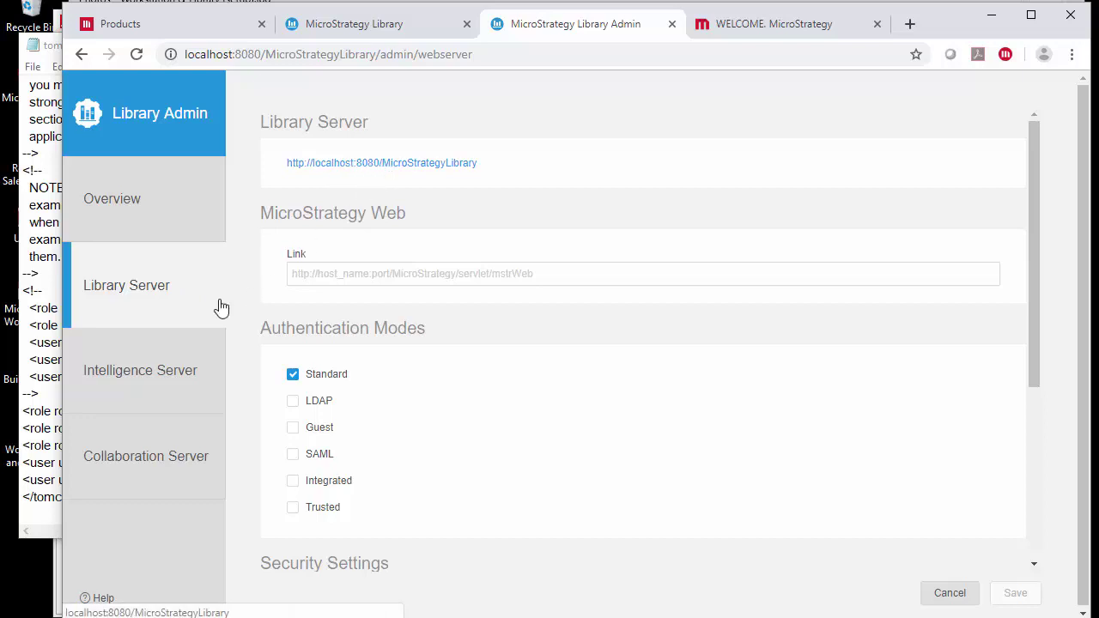
pyautogui.click(184, 365)
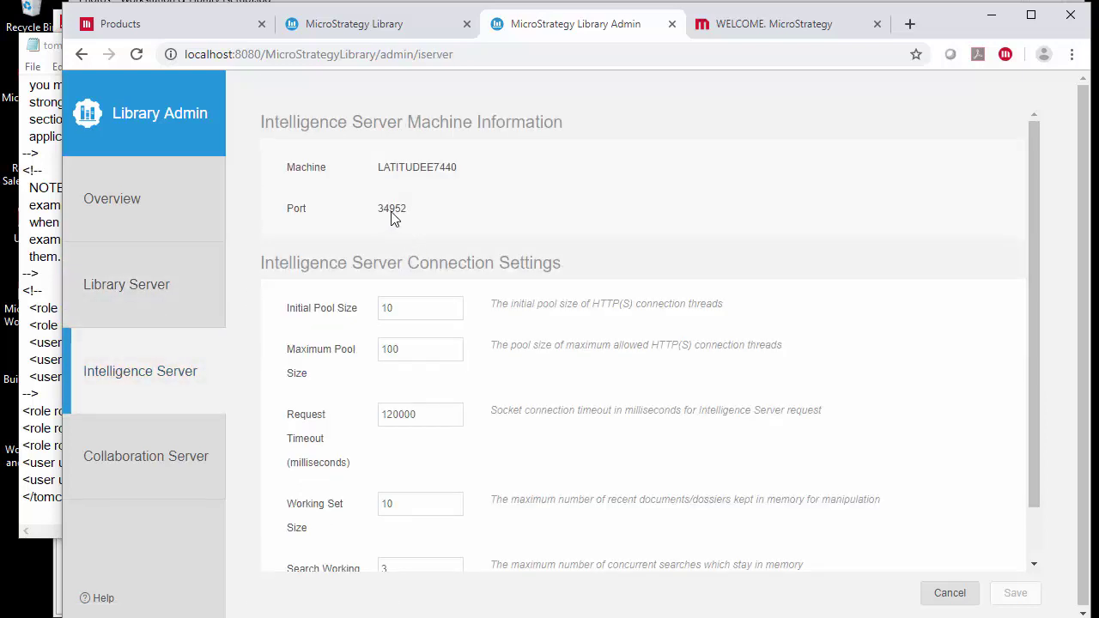
pyautogui.click(151, 230)
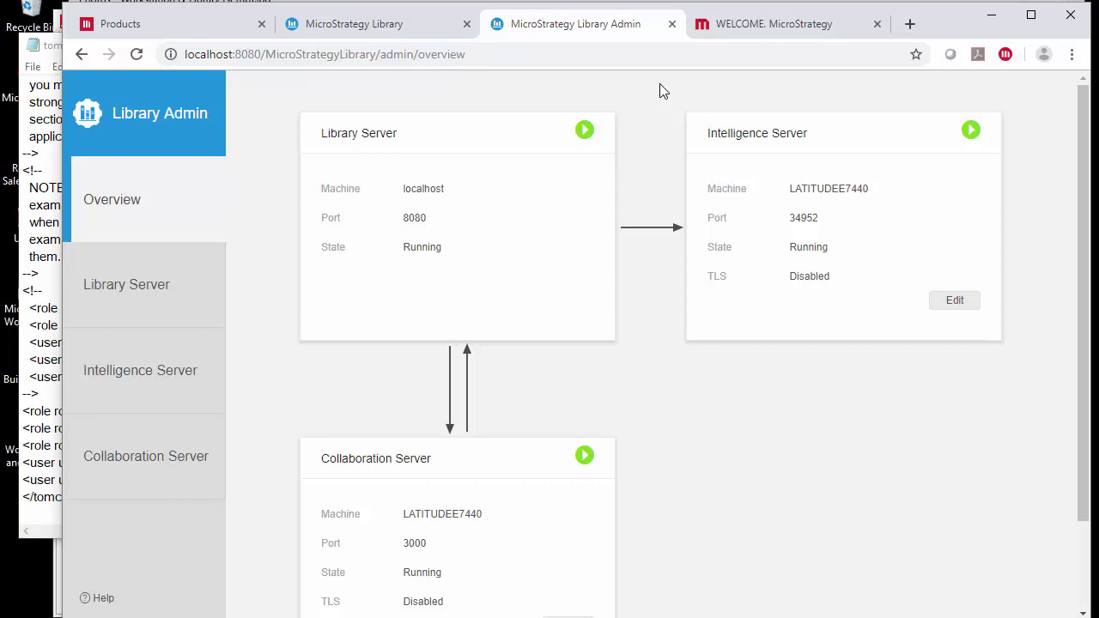
# Look through the version 2019 downloads on the MicroStrategy Products page and switch to MicroStrategy Workstation.
pyautogui.click(172, 24)
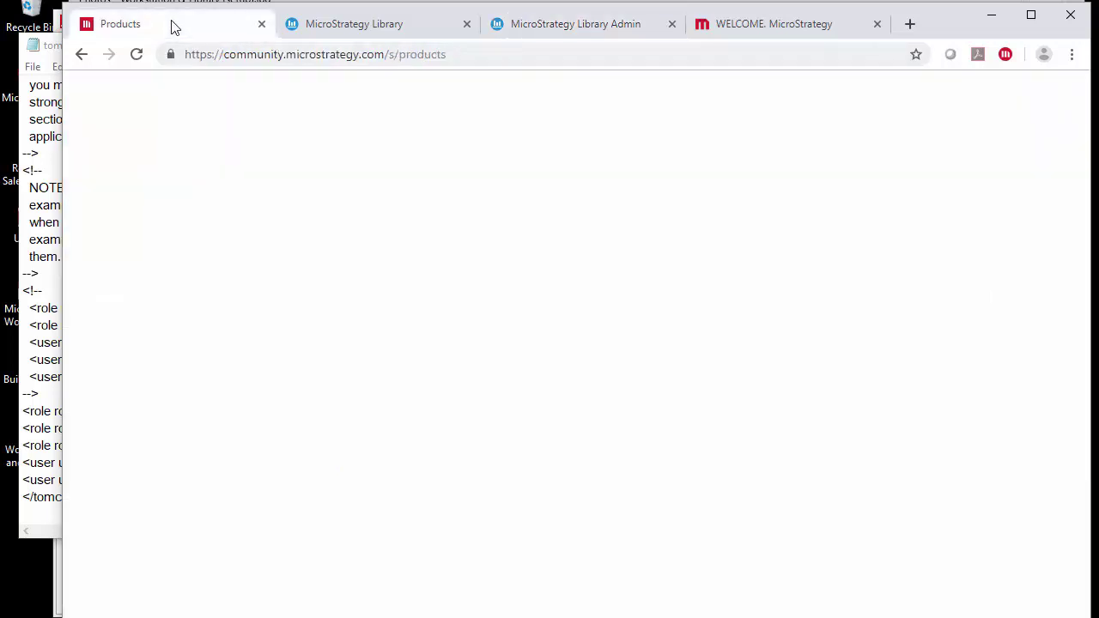
pyautogui.scroll(2, 692, 418)
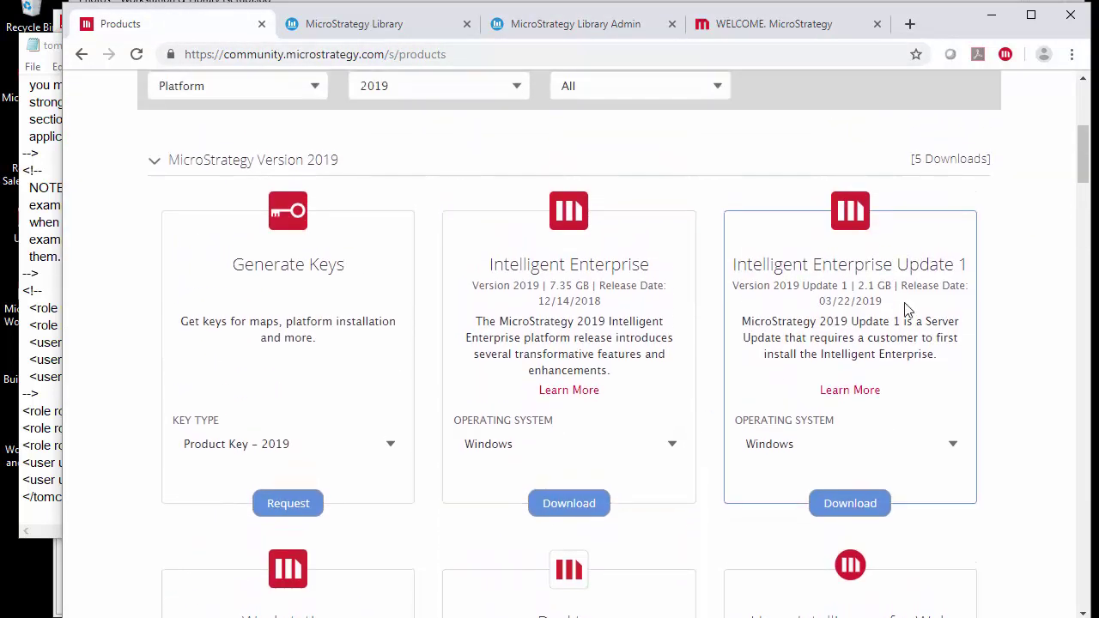
pyautogui.scroll(-2, 692, 418)
pyautogui.scroll(-1, 692, 418)
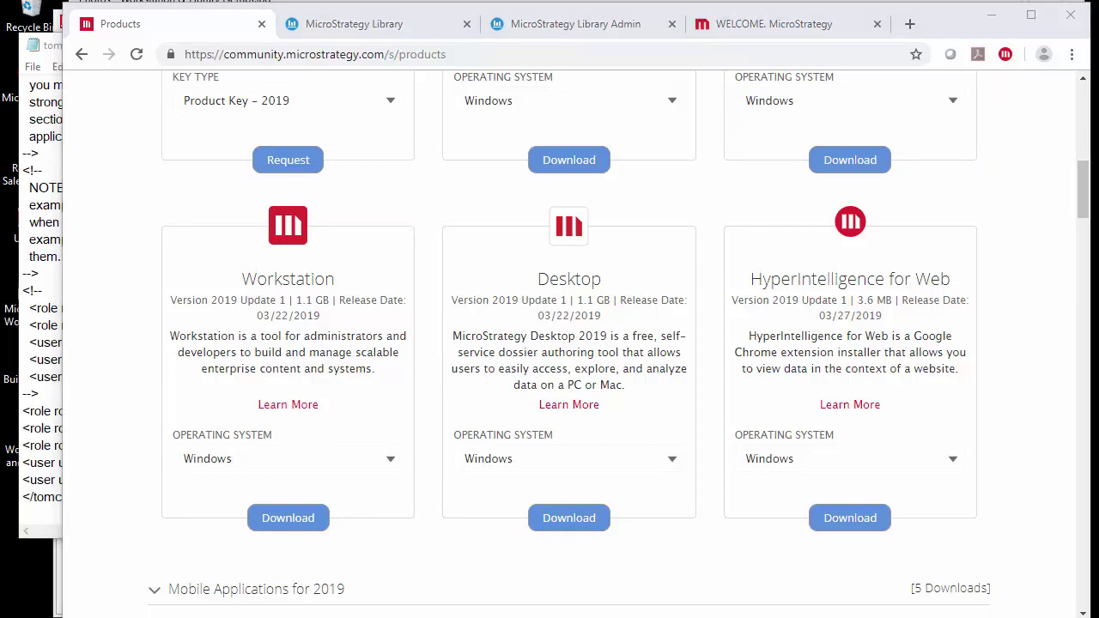
pyautogui.press('super')
pyautogui.click(78, 309)
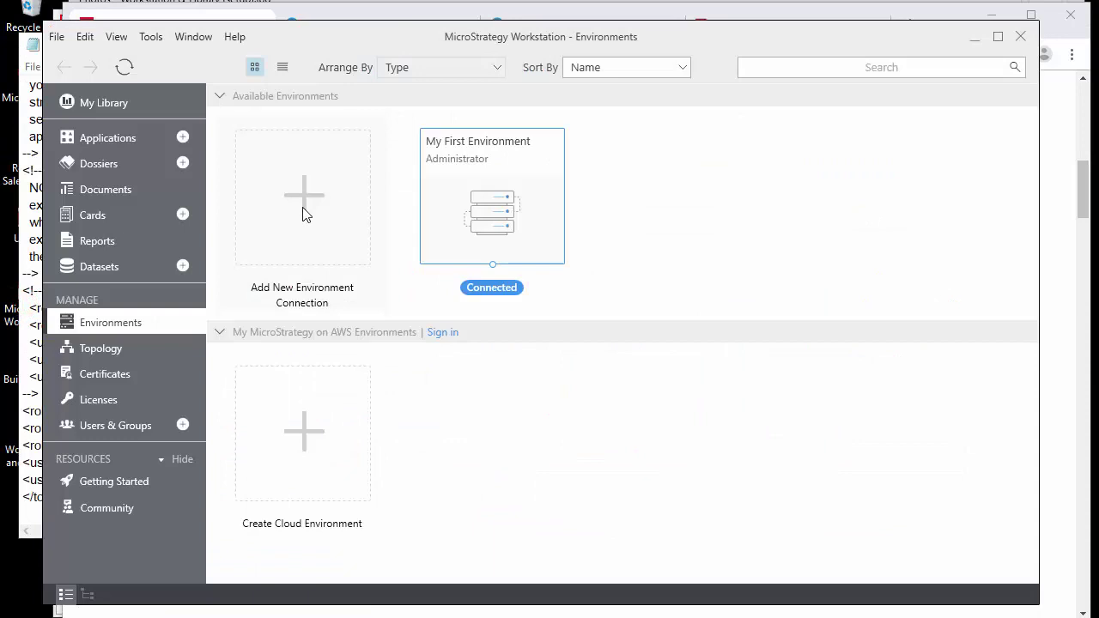
pyautogui.click(302, 214)
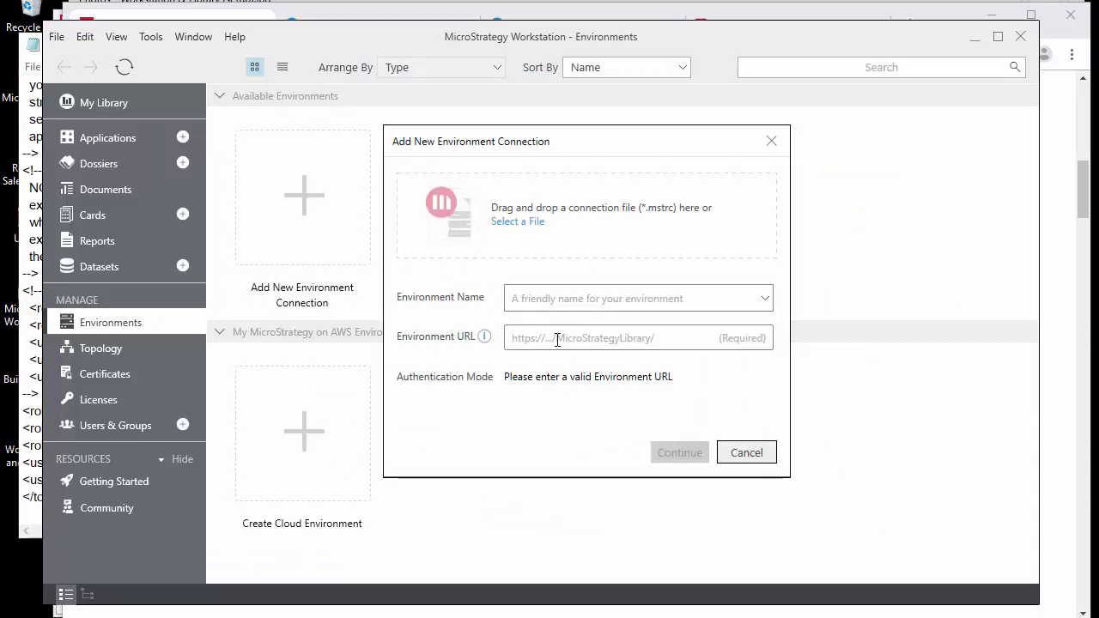
pyautogui.click(640, 298)
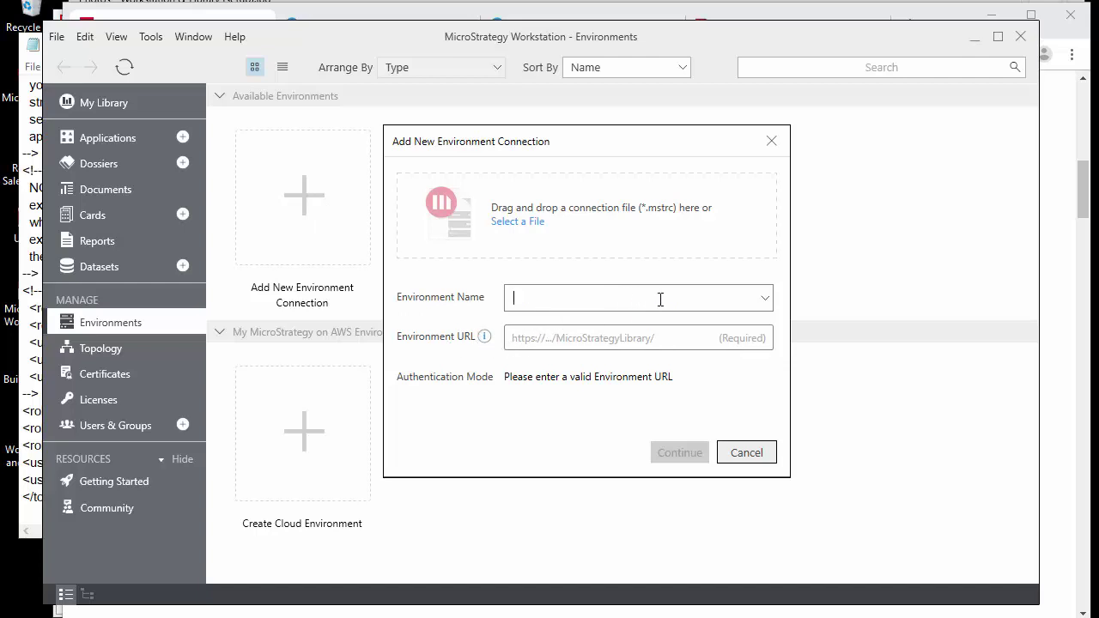
pyautogui.write('My 1st Envirnmen')
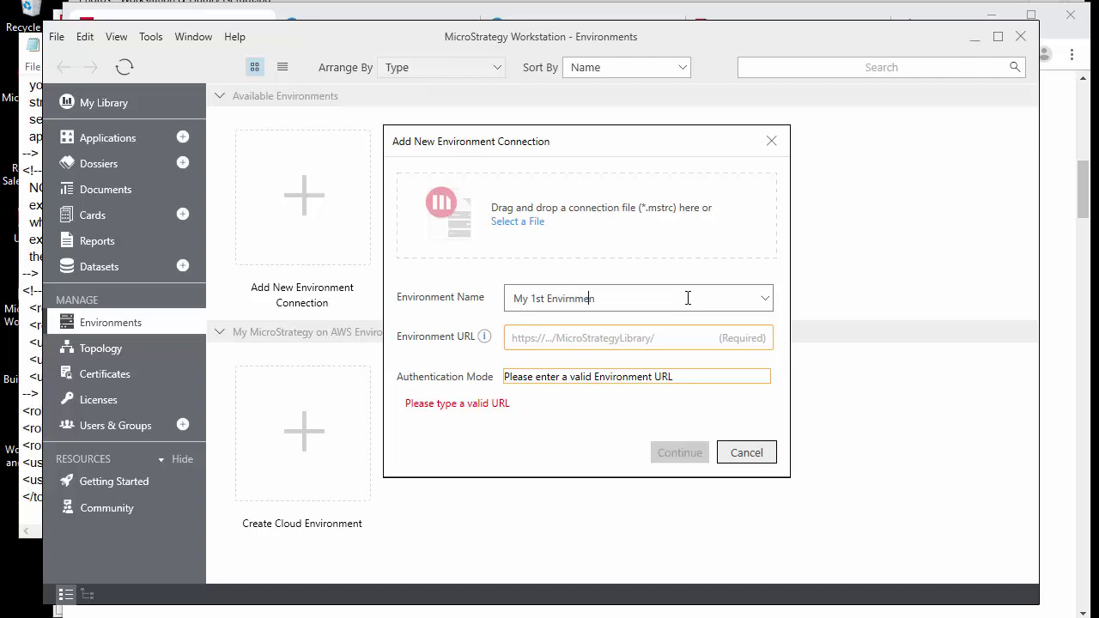
pyautogui.click(584, 337)
pyautogui.click(620, 300)
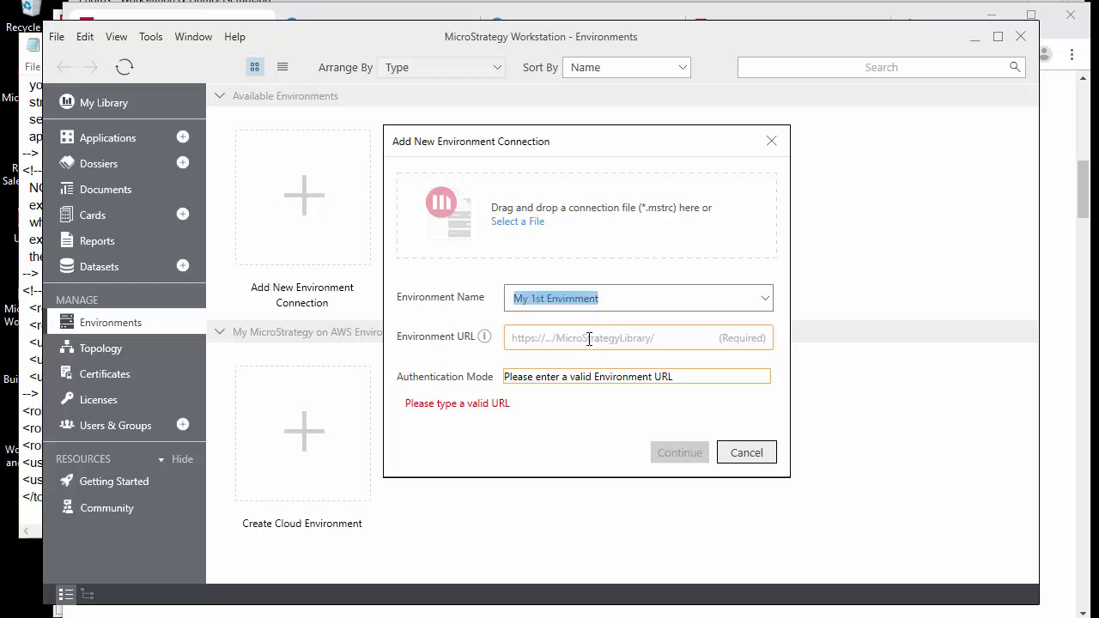
pyautogui.click(589, 338)
pyautogui.write('http://localhost:8080/MicroStrategyLibrary')
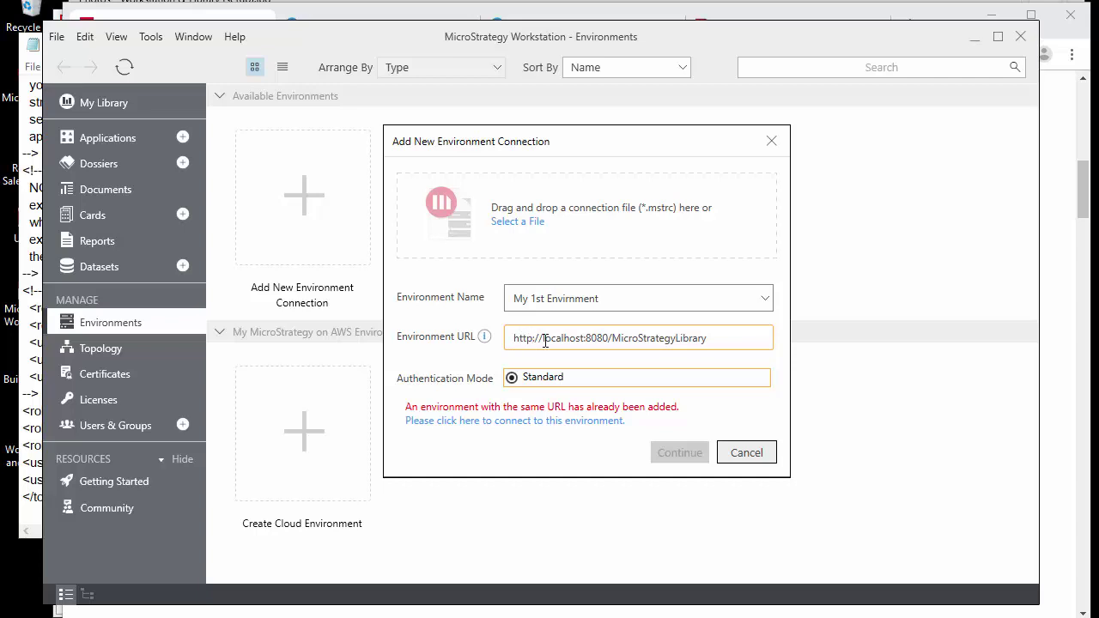
pyautogui.moveTo(718, 337); pyautogui.dragTo(509, 340)
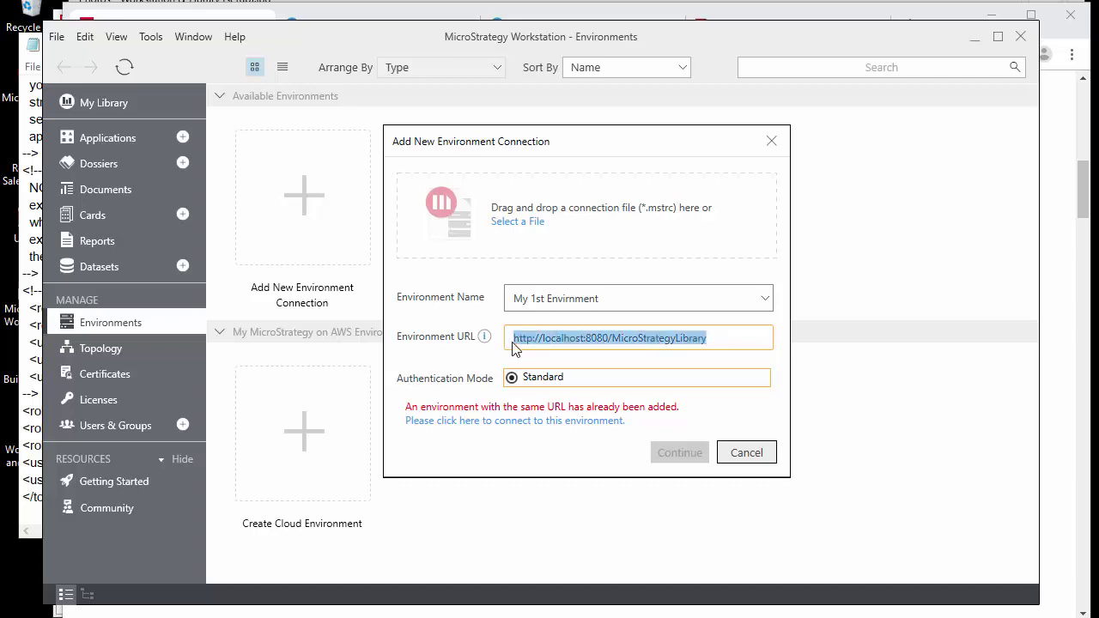
pyautogui.click(568, 342)
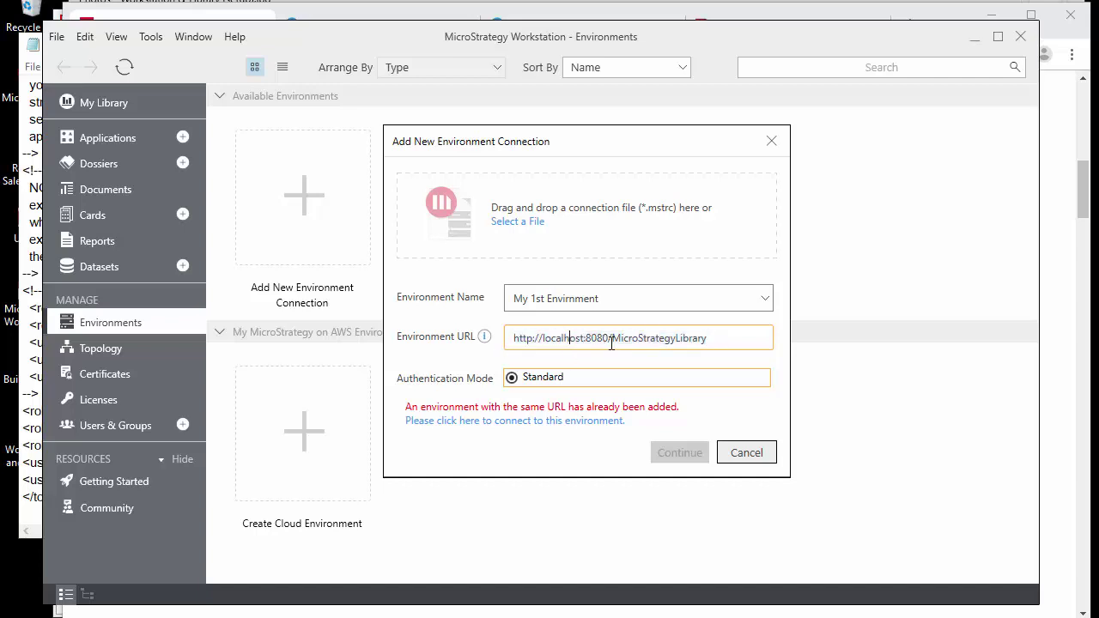
pyautogui.moveTo(710, 338); pyautogui.dragTo(490, 335)
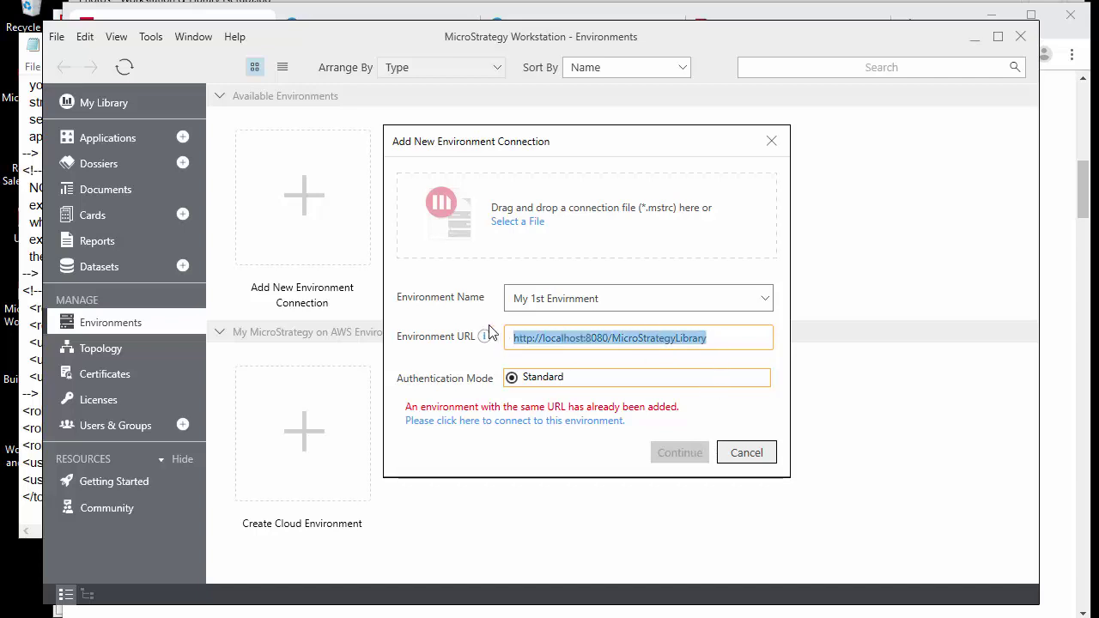
pyautogui.press('Delete')
pyautogui.click(764, 455)
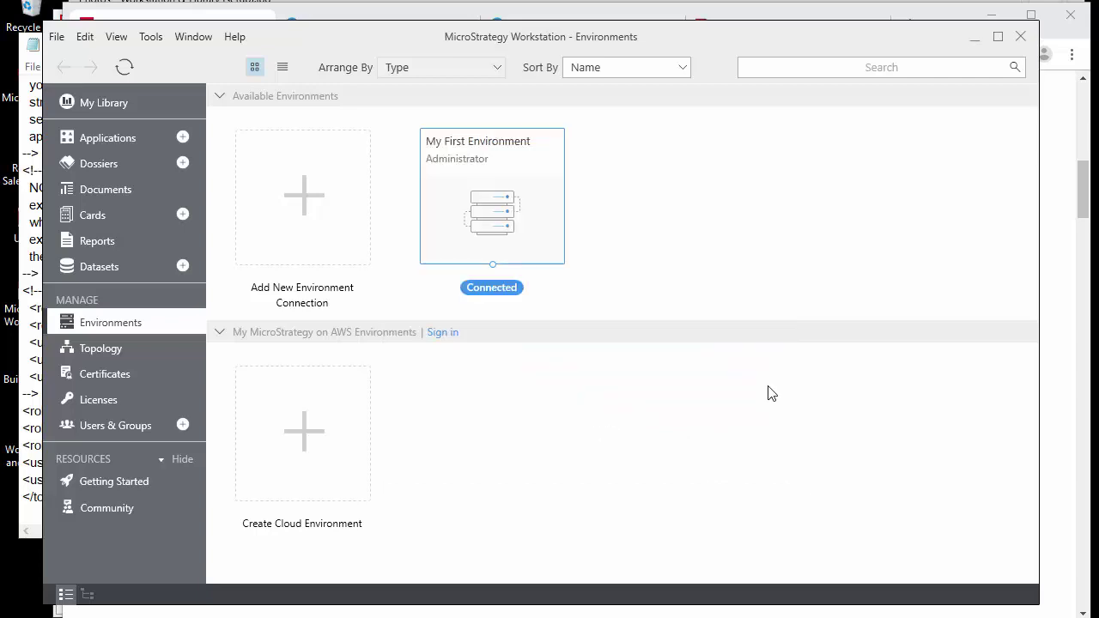
# Disconnect My First Environment and reconnect to it with username Administrator, a blank password and the MicroStrategy Tutorial application.
pyautogui.rightClick(501, 224)
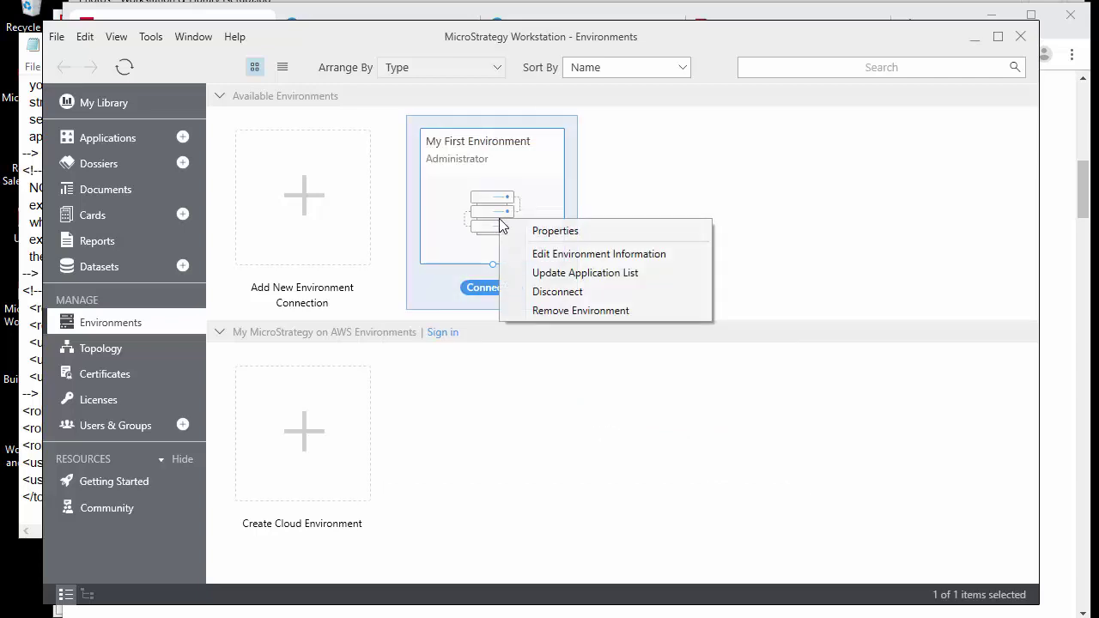
pyautogui.click(539, 295)
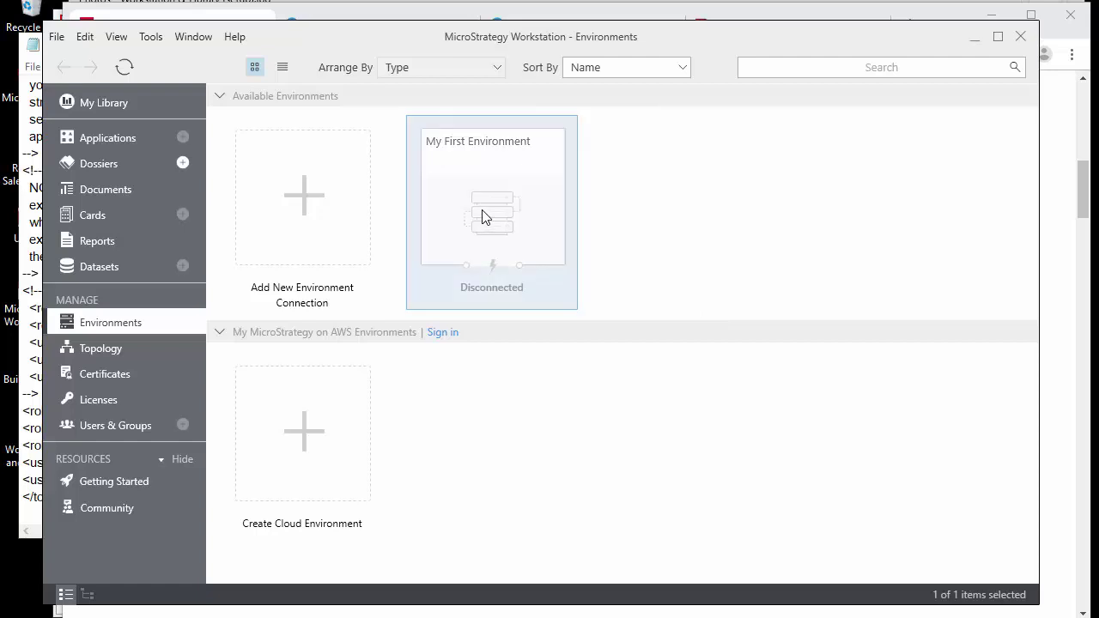
pyautogui.rightClick(484, 216)
pyautogui.click(537, 266)
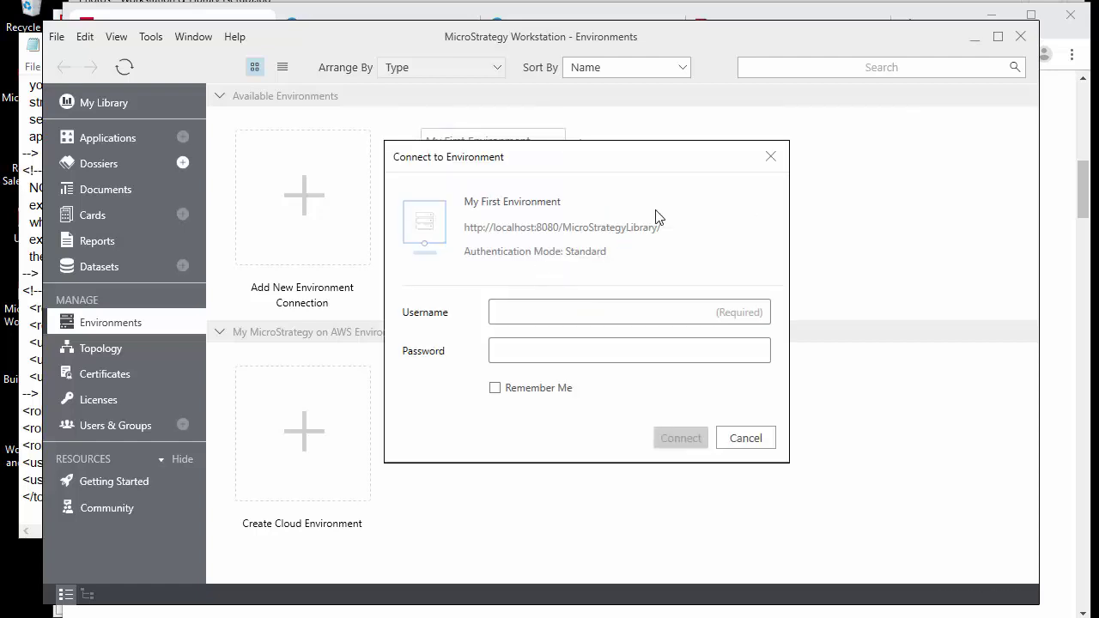
pyautogui.click(529, 306)
pyautogui.write('Administrator')
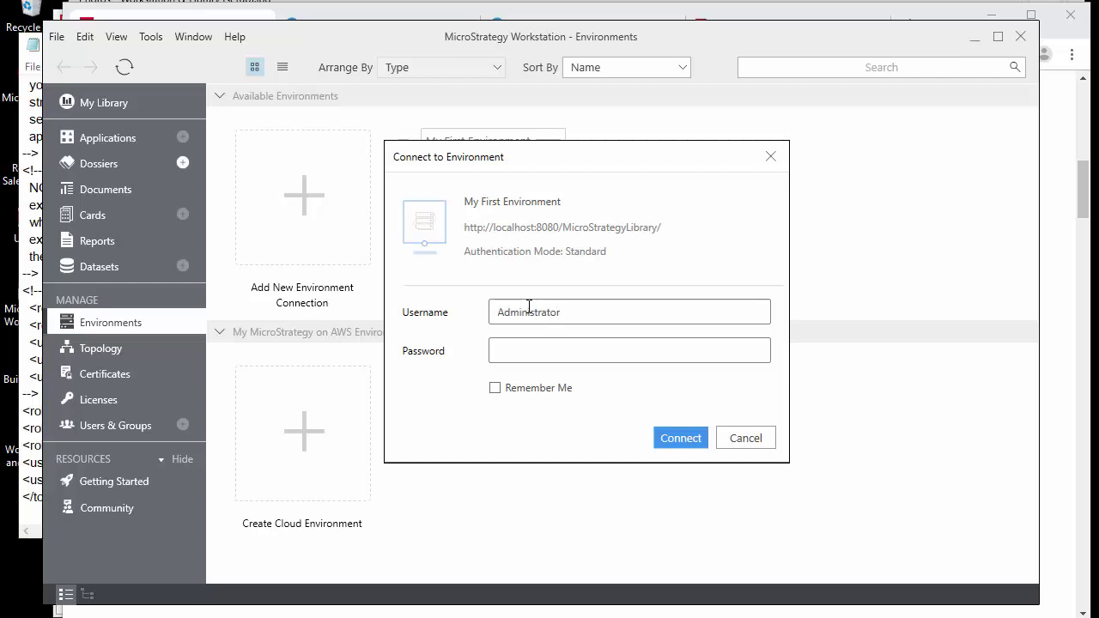
pyautogui.click(692, 443)
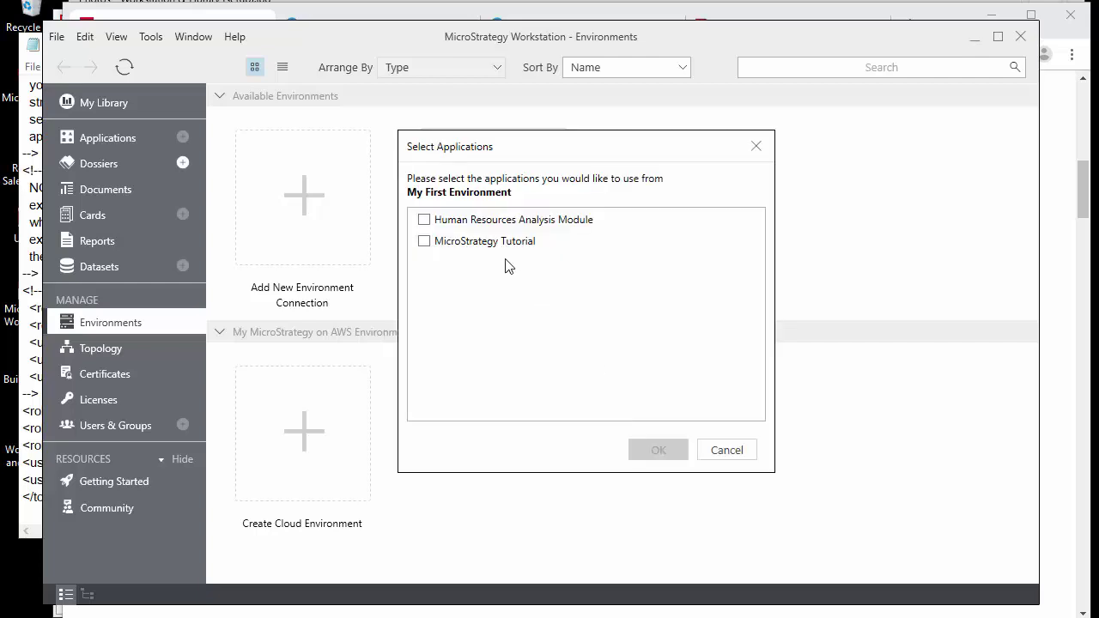
pyautogui.click(422, 242)
pyautogui.click(660, 452)
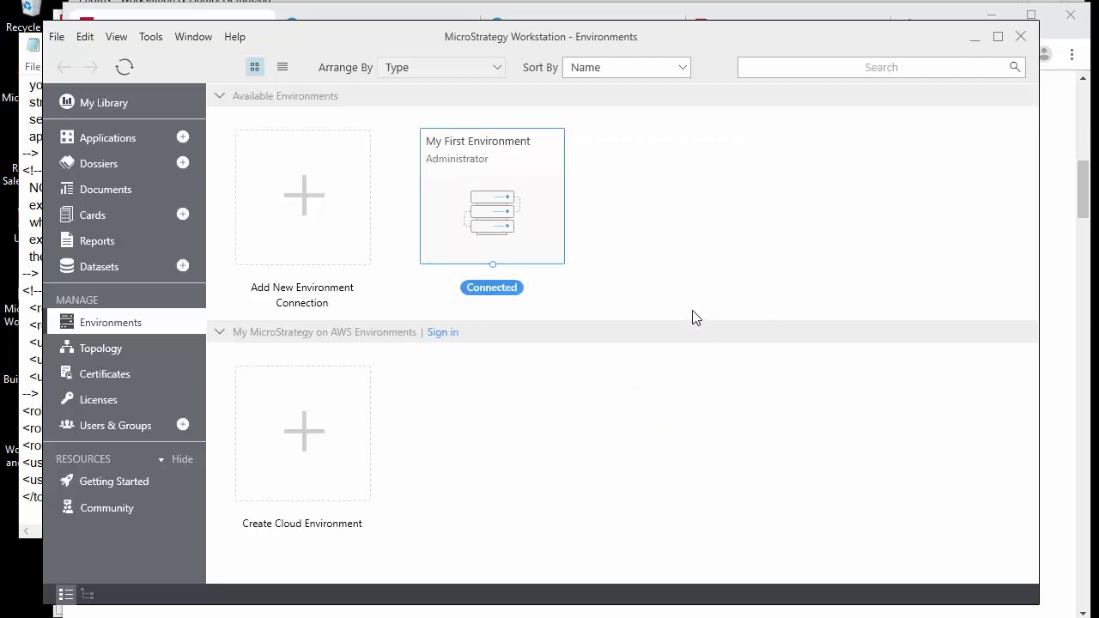
# Reposition the Workstation window and view the contents of My Library and Applications.
pyautogui.moveTo(413, 29); pyautogui.dragTo(451, 25)
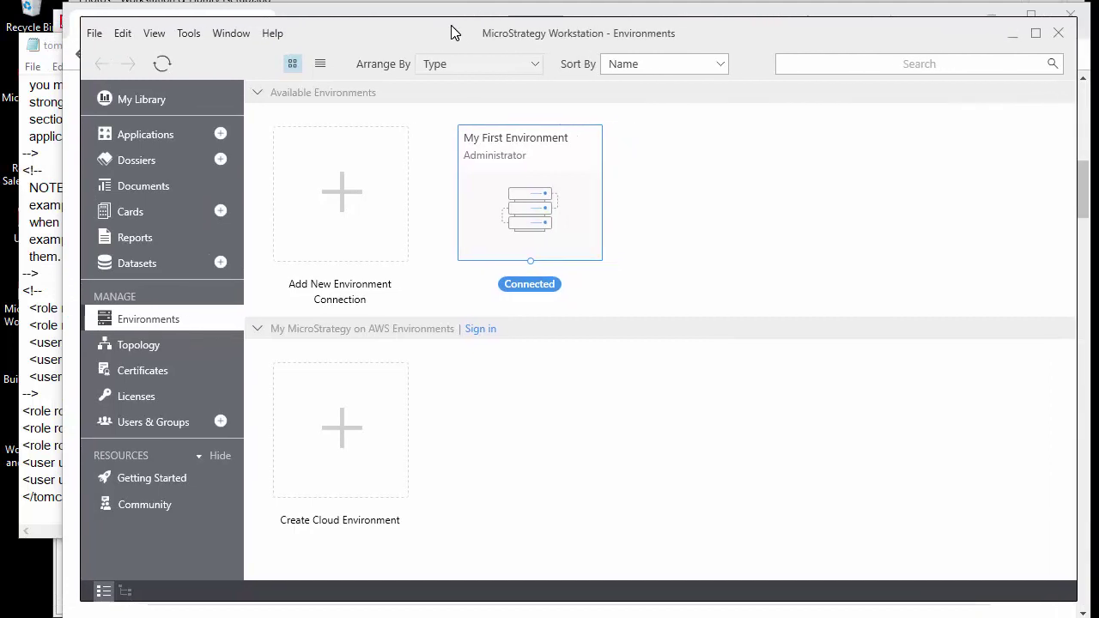
pyautogui.click(124, 102)
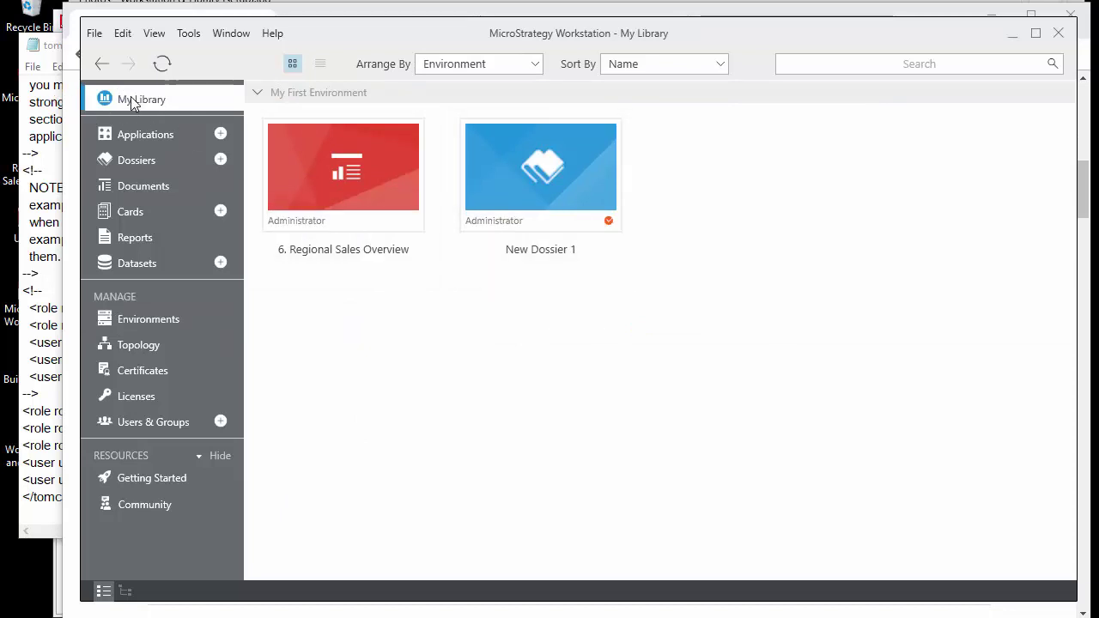
pyautogui.click(130, 136)
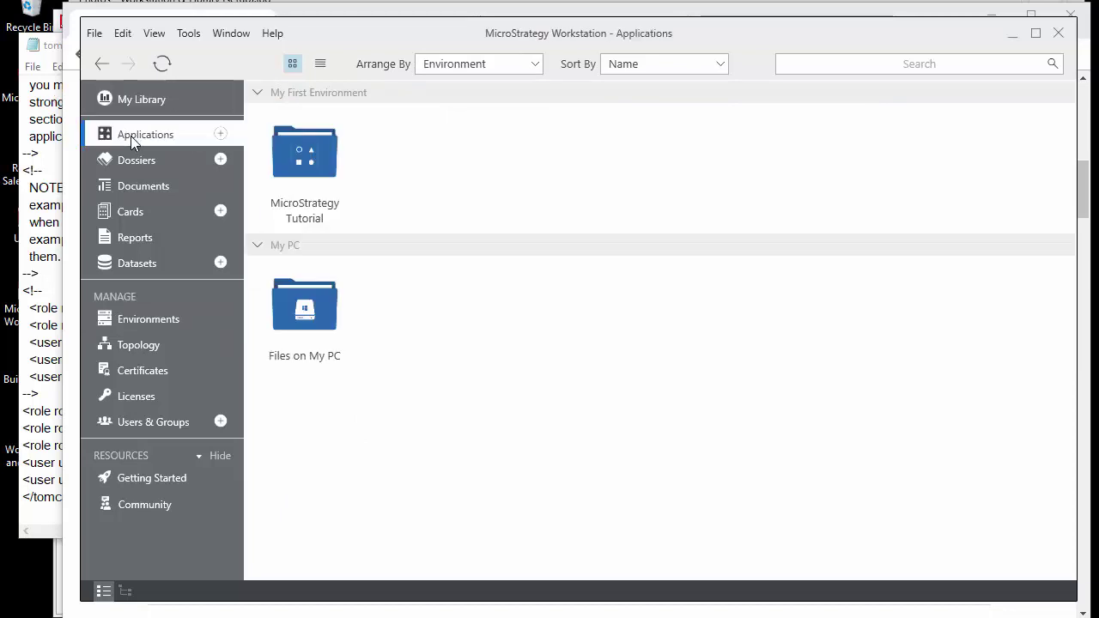
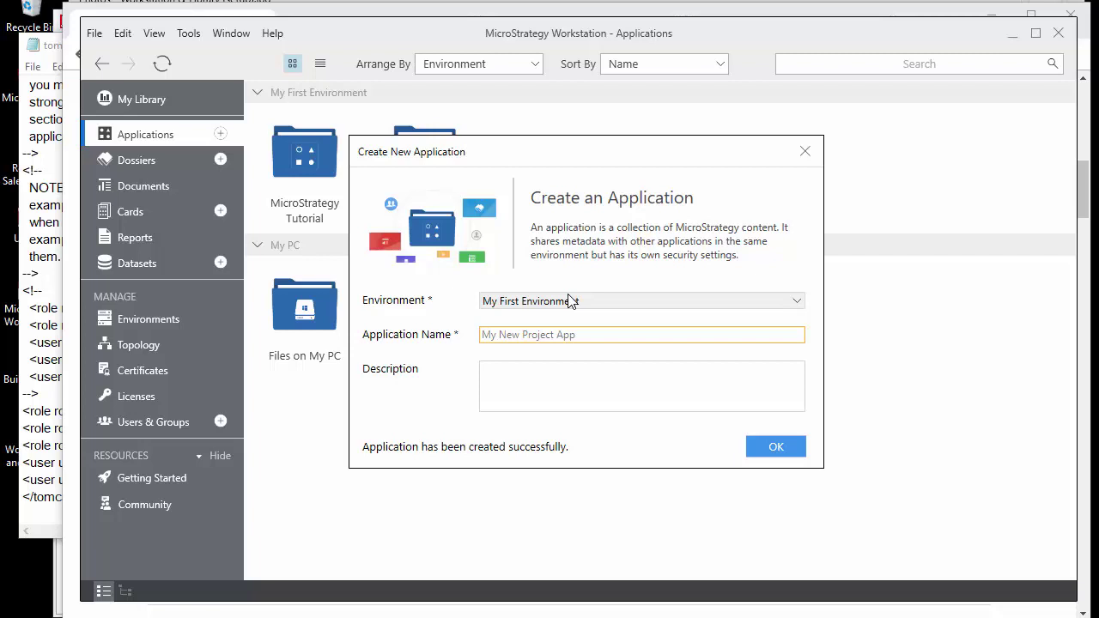
# Close the Create New Application dialog for My New Project App.
pyautogui.click(775, 448)
pyautogui.click(768, 447)
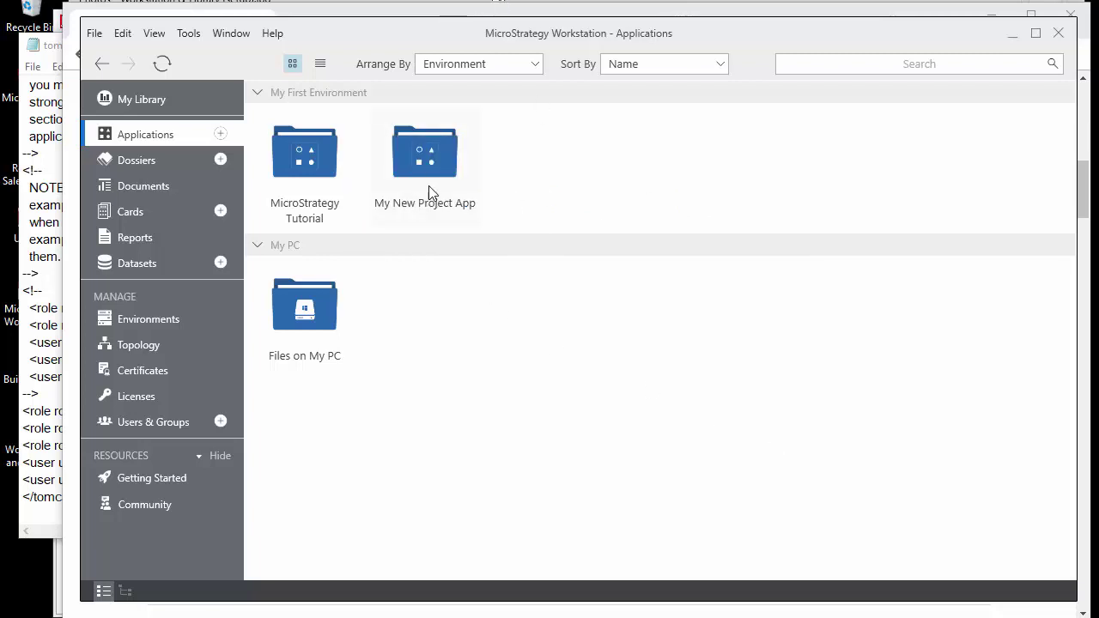
# Review the properties and activity information of My New Project App and open the application to show its folders.
pyautogui.rightClick(430, 151)
pyautogui.click(494, 165)
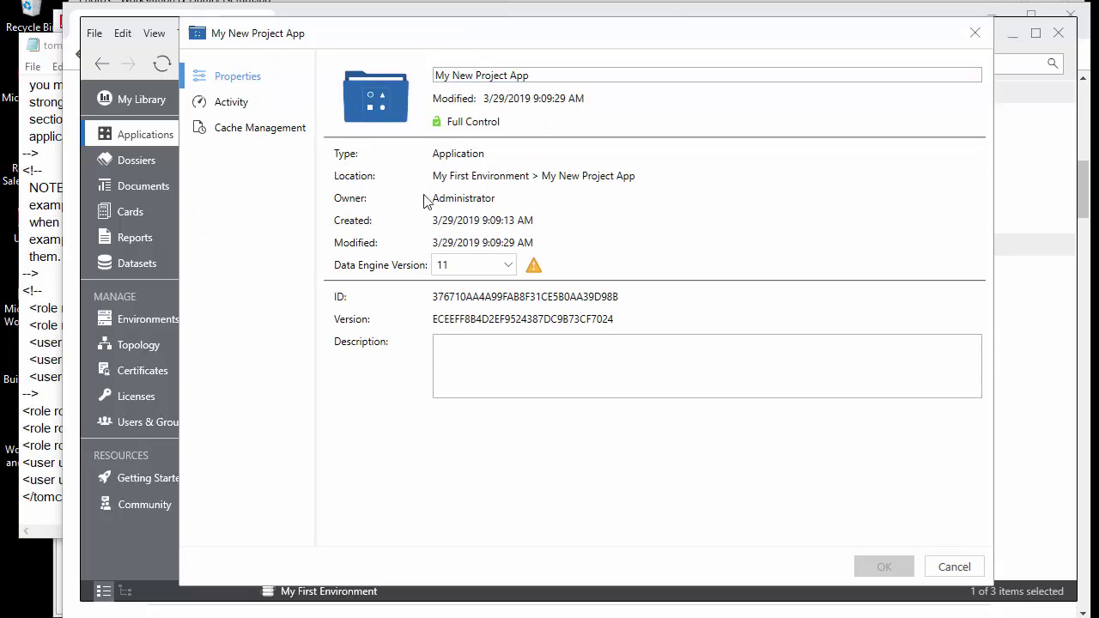
pyautogui.click(245, 108)
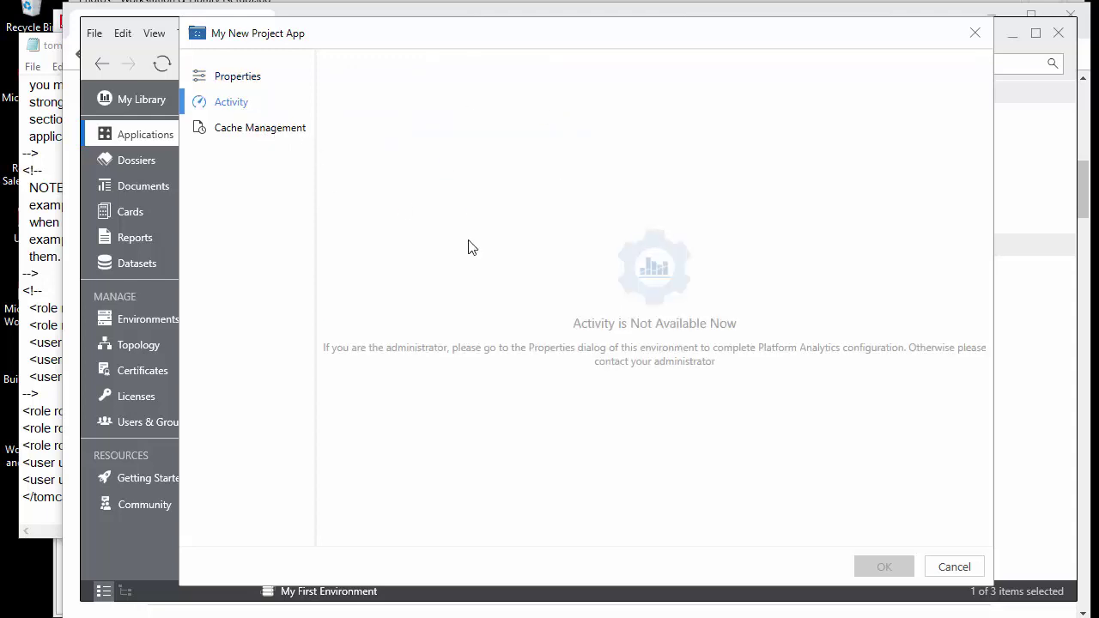
pyautogui.click(952, 563)
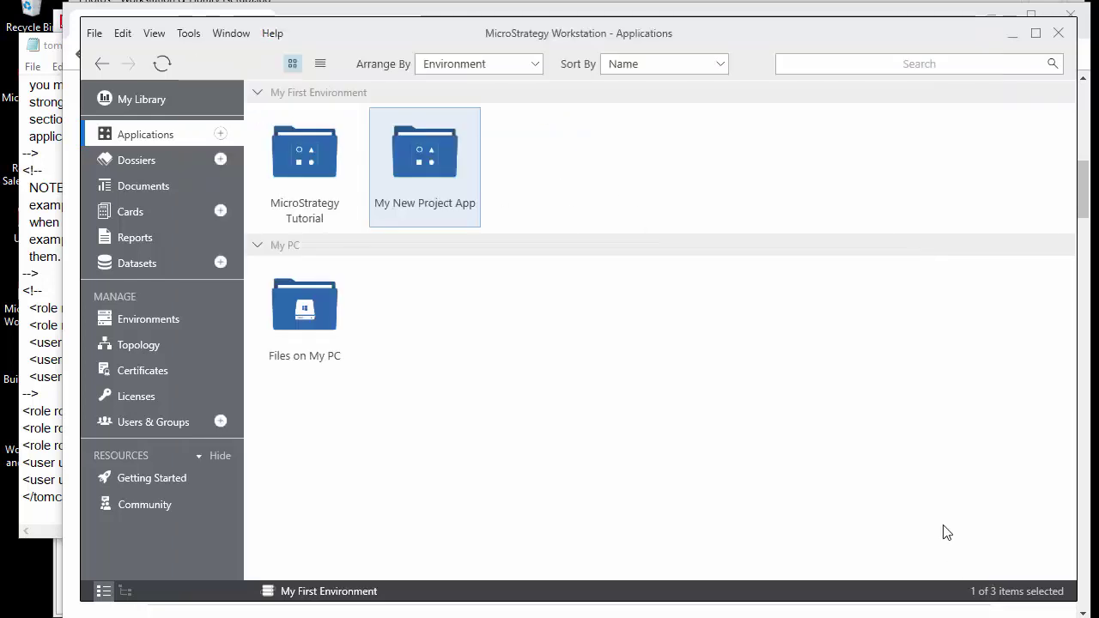
pyautogui.doubleClick(423, 170)
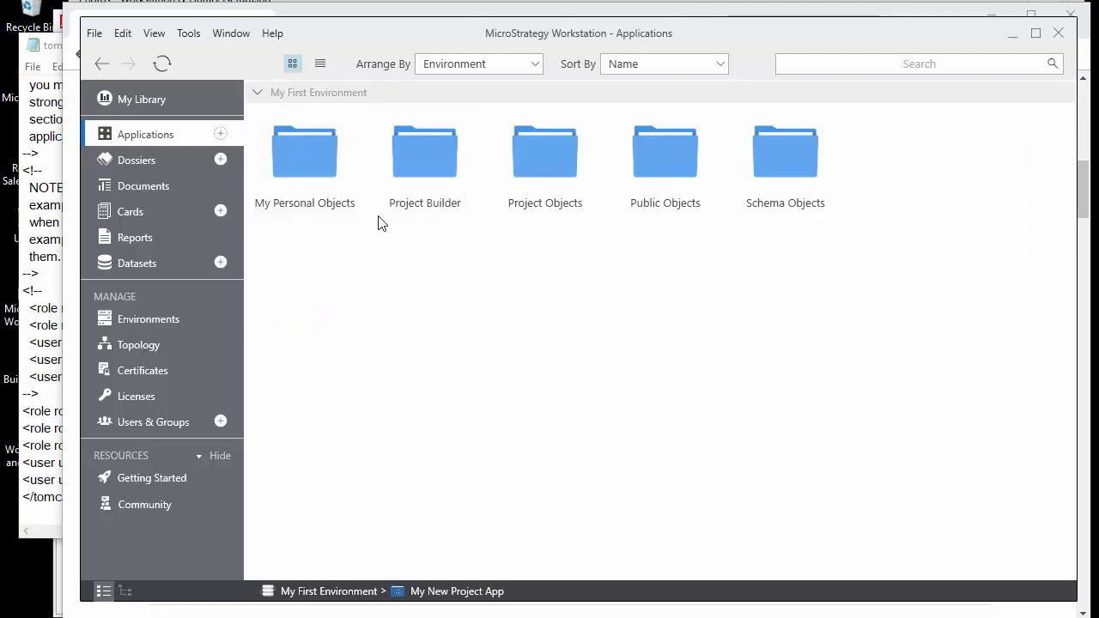
# Browse to My Reports in the My Personal Objects folder and review the options for creating new objects there.
pyautogui.doubleClick(316, 167)
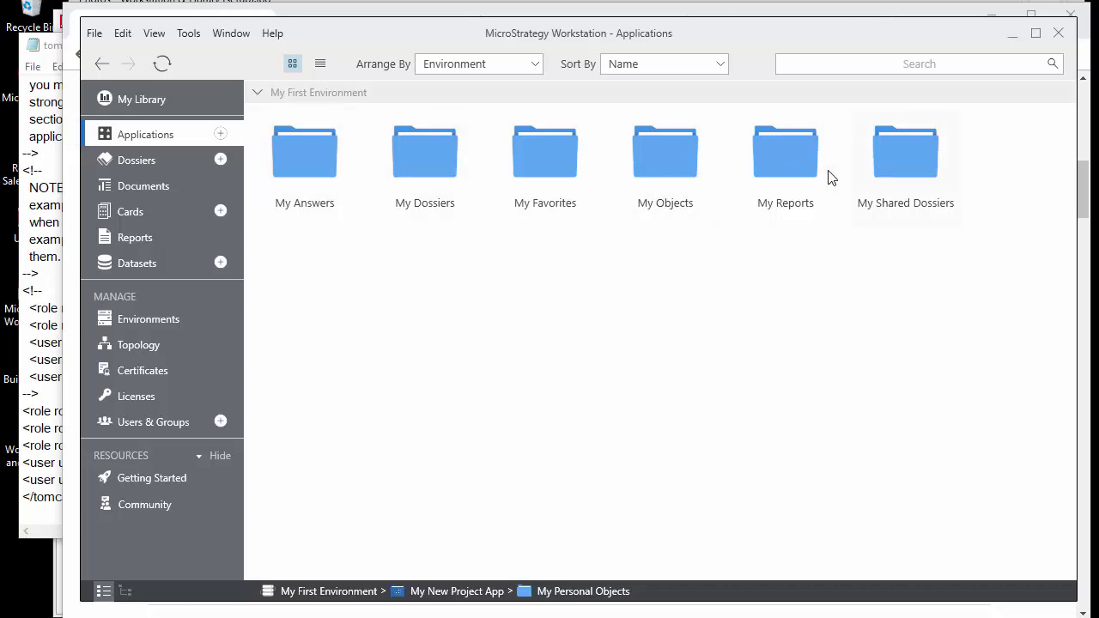
pyautogui.doubleClick(800, 174)
pyautogui.rightClick(344, 249)
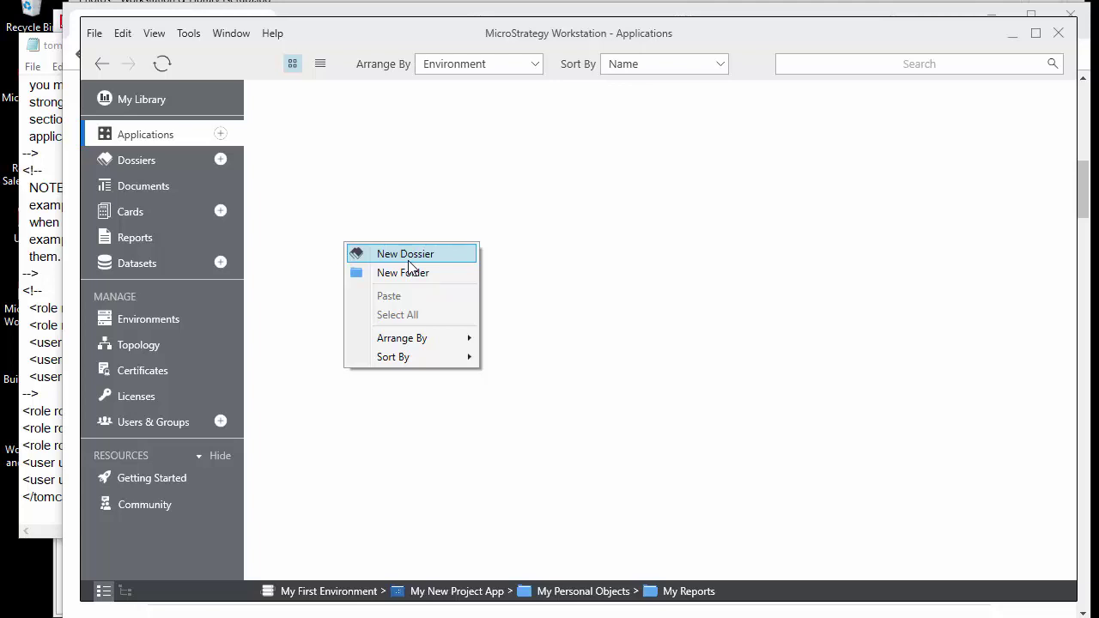
pyautogui.click(312, 194)
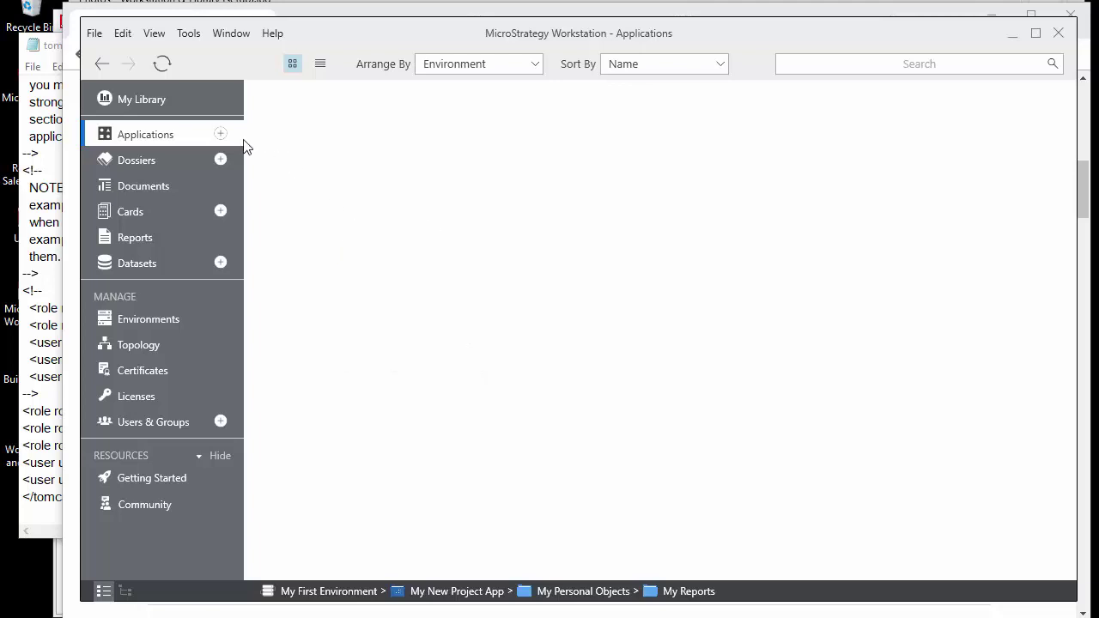
# View the Dossiers list, open a new blank dossier to look at its editor, and close it without saving.
pyautogui.click(127, 162)
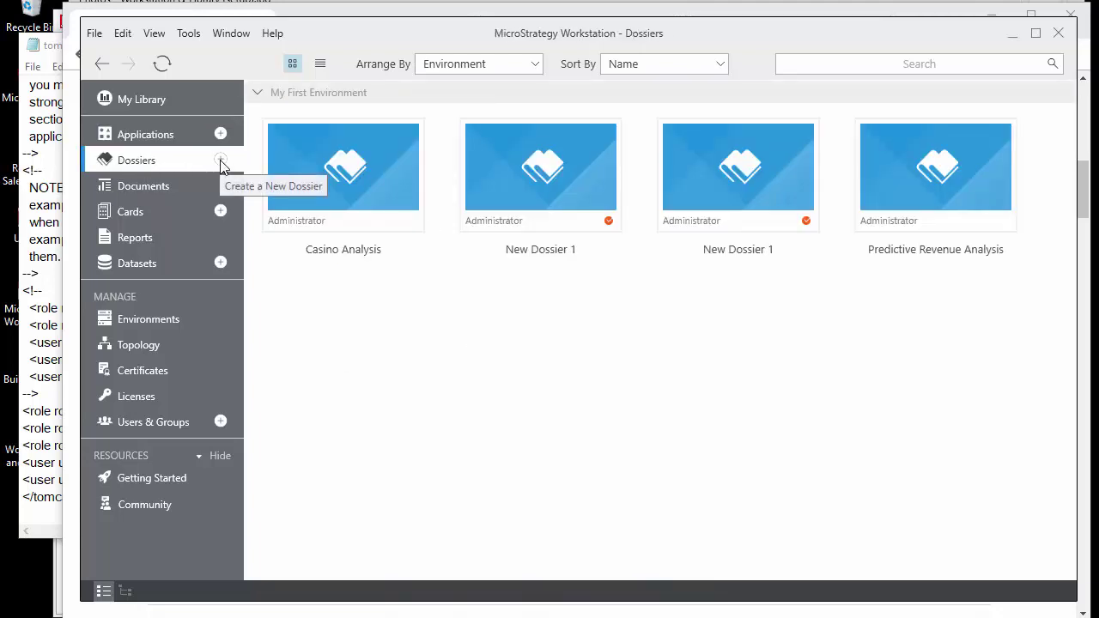
pyautogui.click(220, 160)
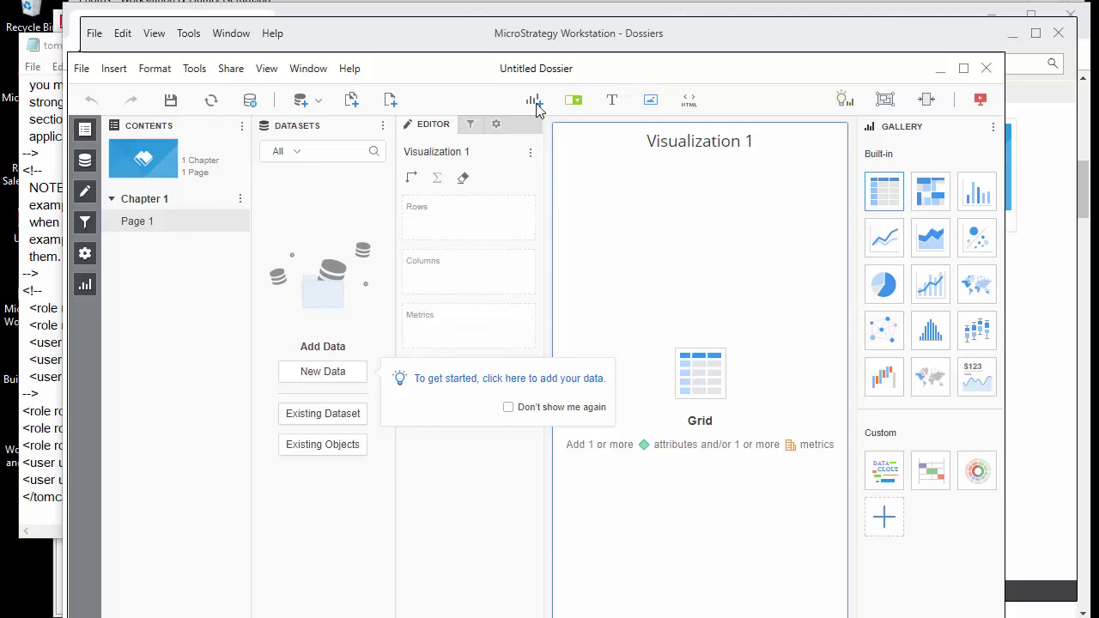
pyautogui.moveTo(523, 73); pyautogui.dragTo(491, 30)
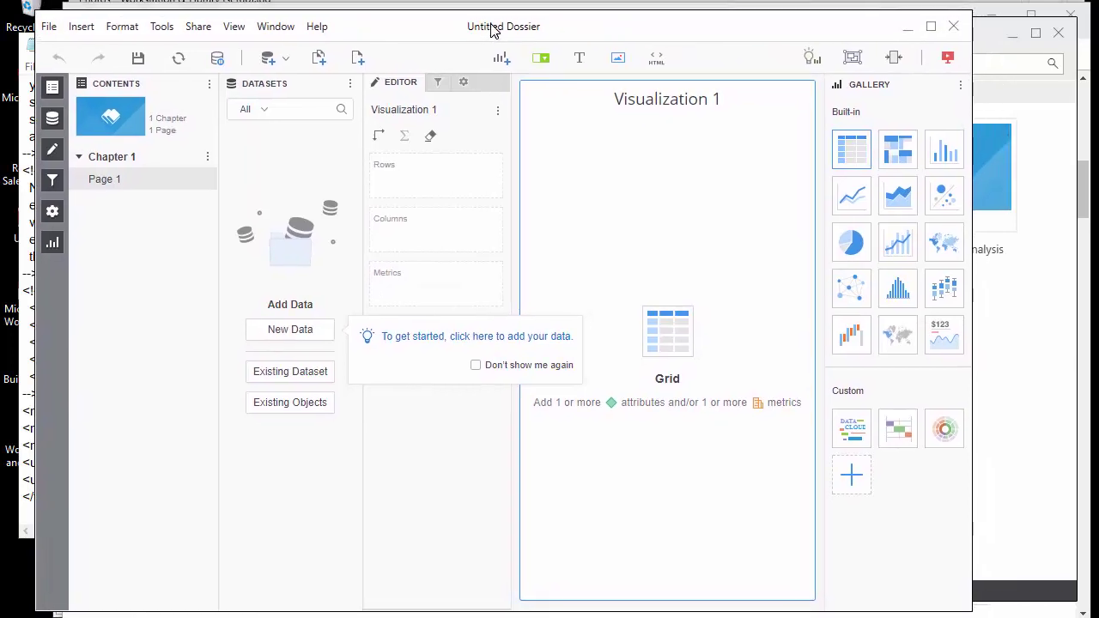
pyautogui.click(953, 26)
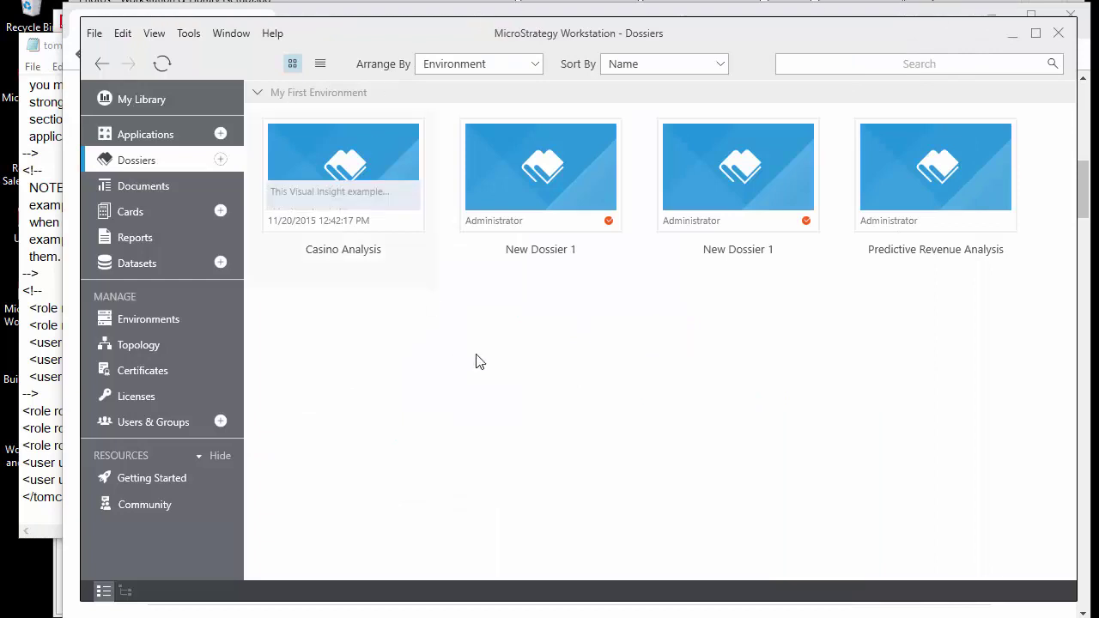
# Decertify New Dossier 1 in My Dossiers and certify it again.
pyautogui.rightClick(567, 206)
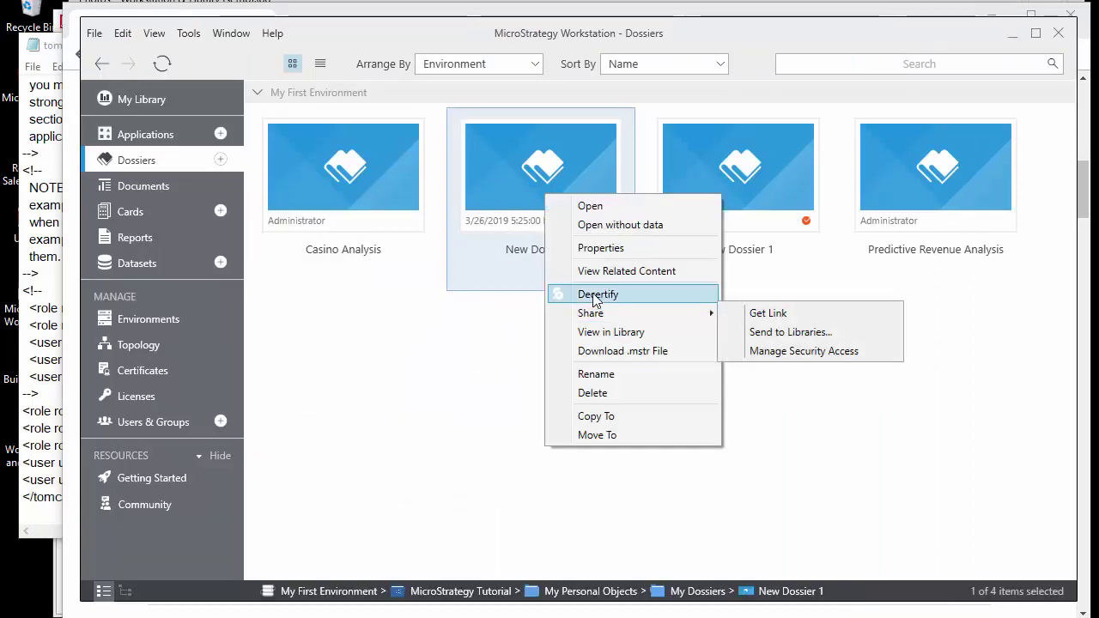
pyautogui.click(596, 291)
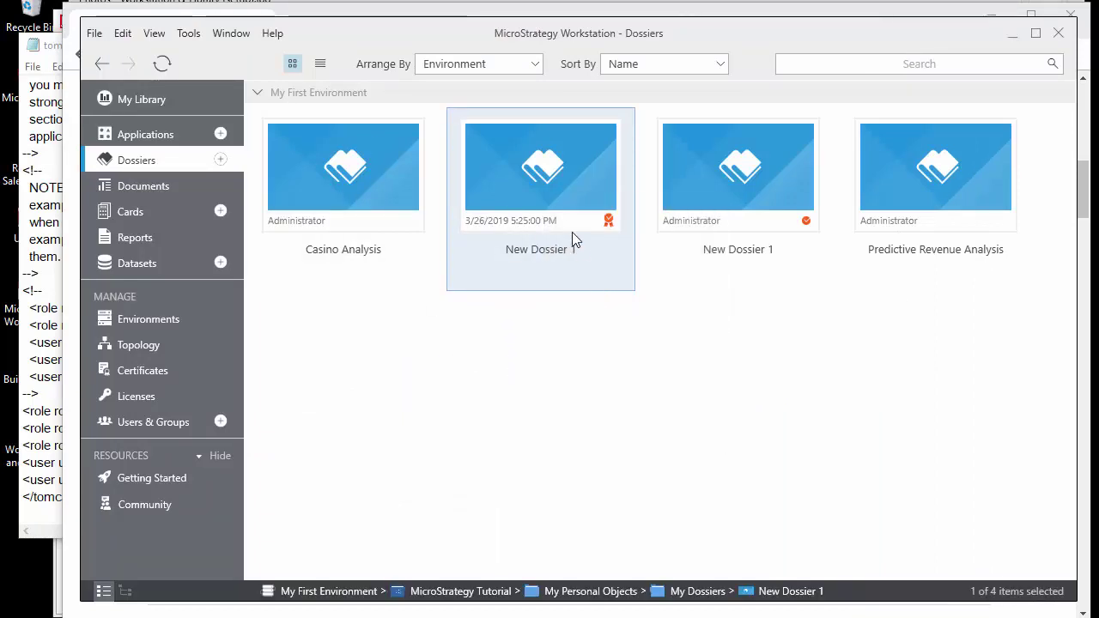
pyautogui.rightClick(540, 191)
pyautogui.click(550, 282)
# Review the sharing options of New Dossier 1 and examine the access levels available for Administrator in its security access settings.
pyautogui.moveTo(619, 230)
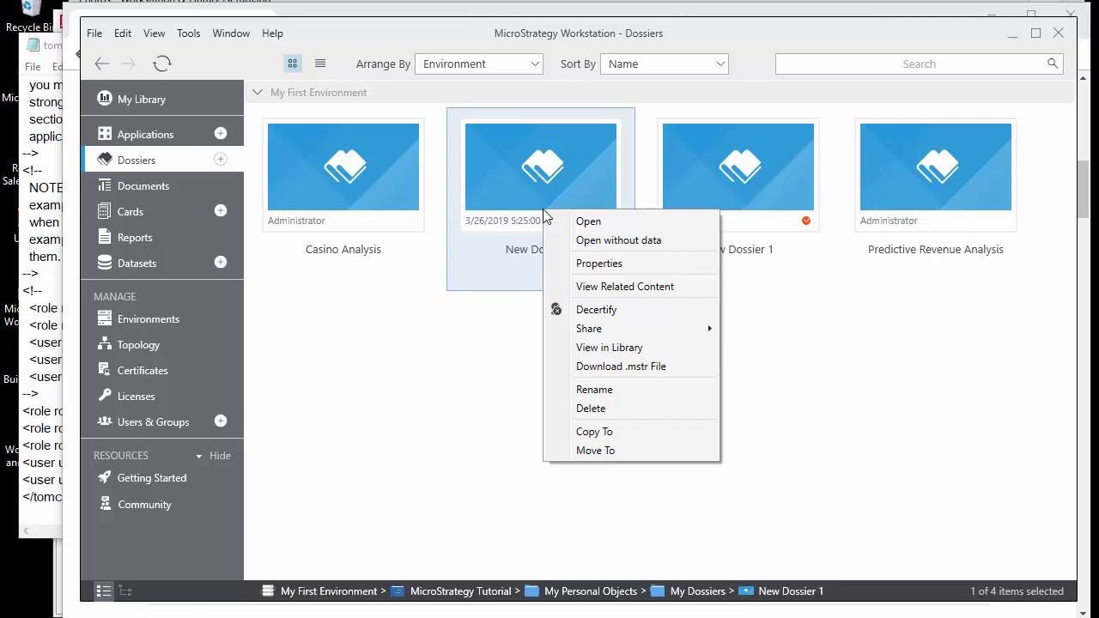
pyautogui.moveTo(607, 330)
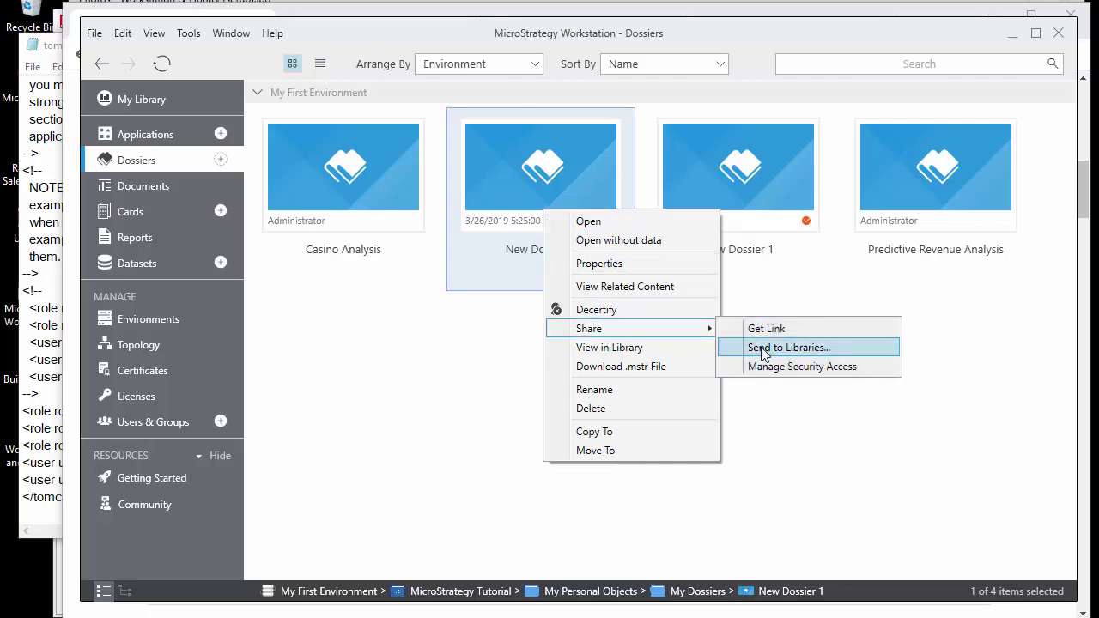
pyautogui.click(814, 367)
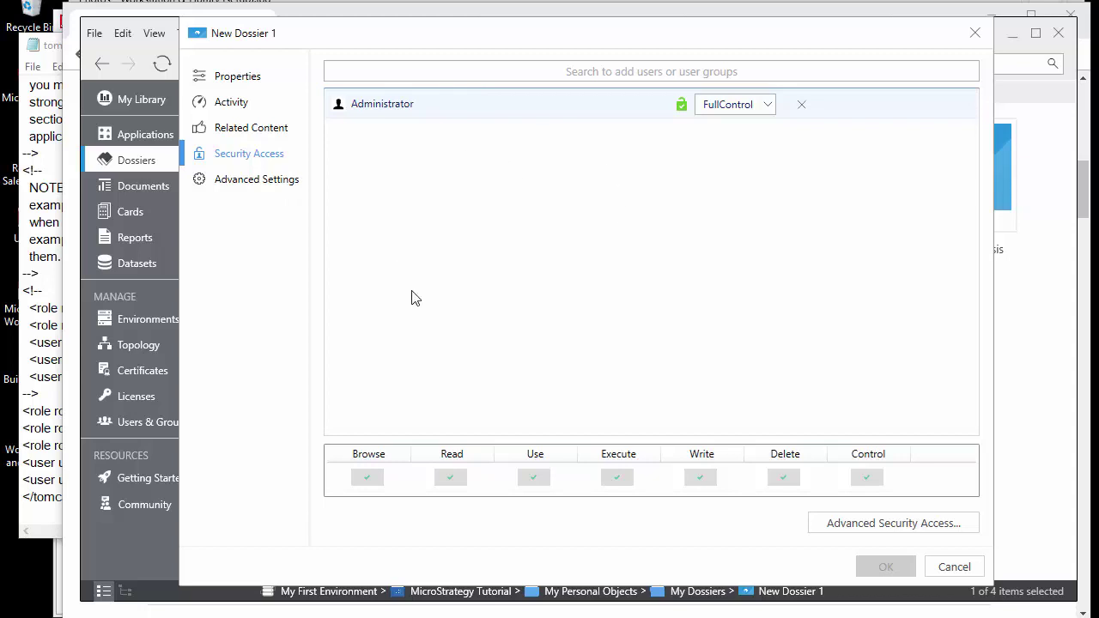
pyautogui.click(767, 110)
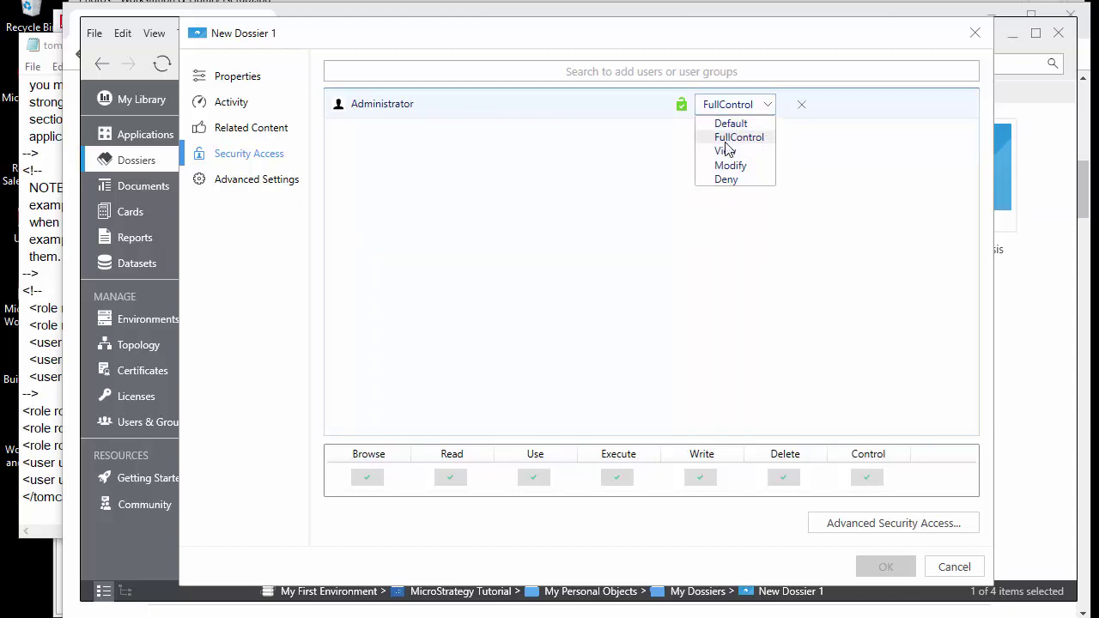
pyautogui.click(526, 202)
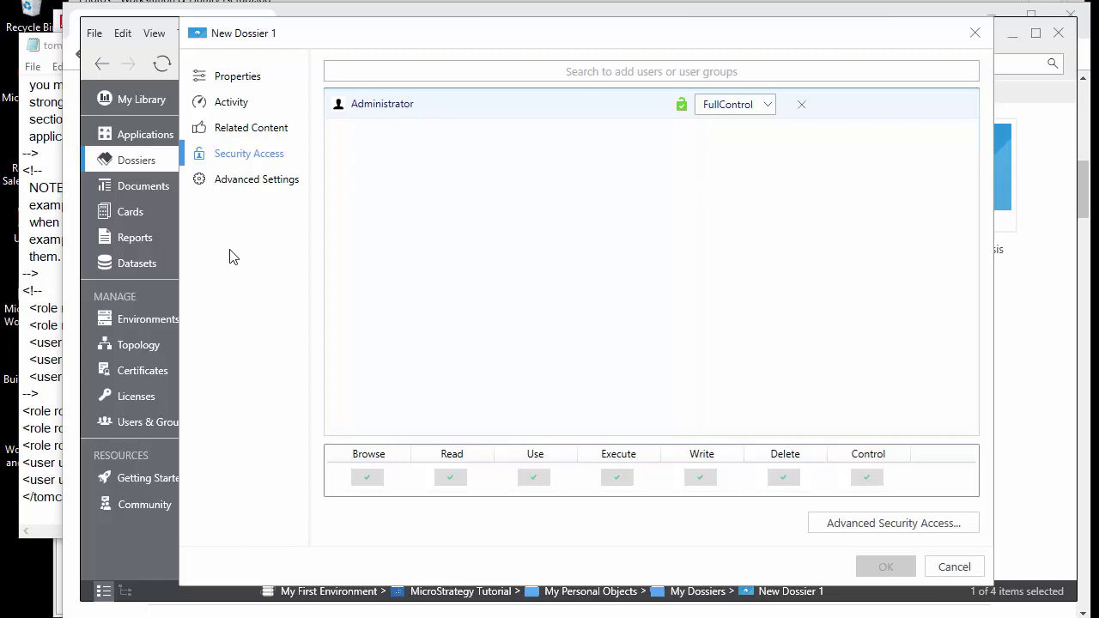
# Review the advanced settings, activity and general properties of New Dossier 1.
pyautogui.click(240, 180)
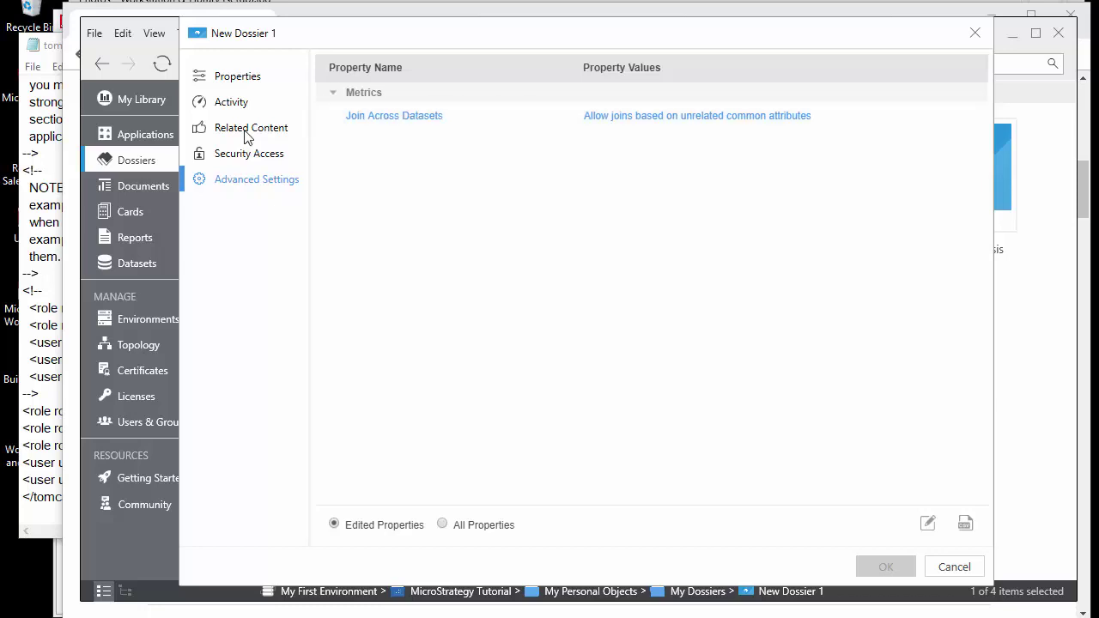
pyautogui.click(232, 107)
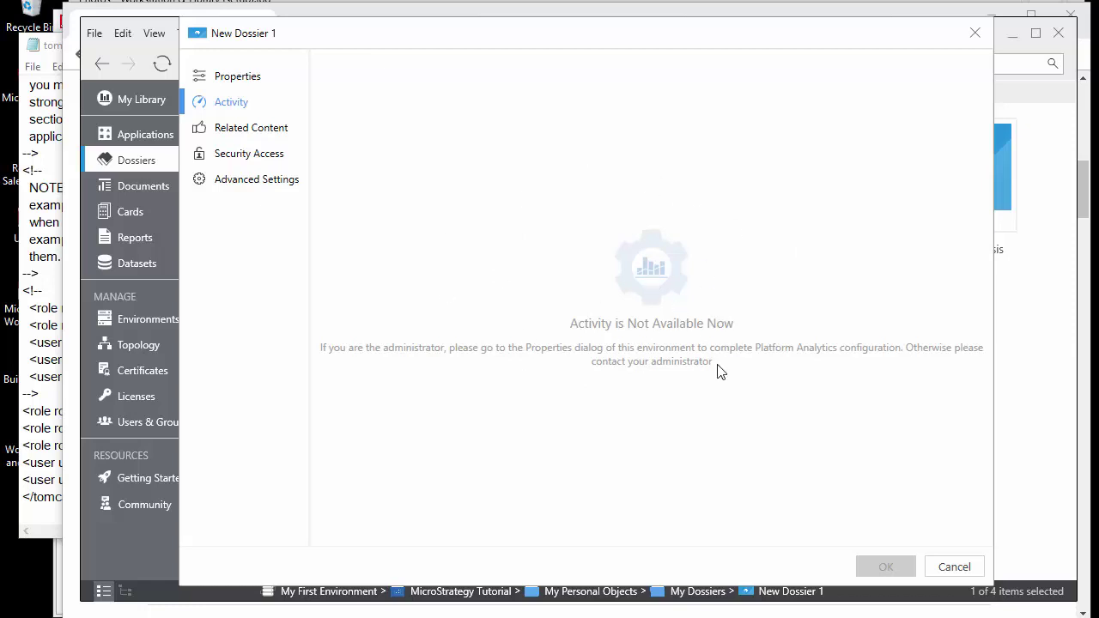
pyautogui.click(244, 79)
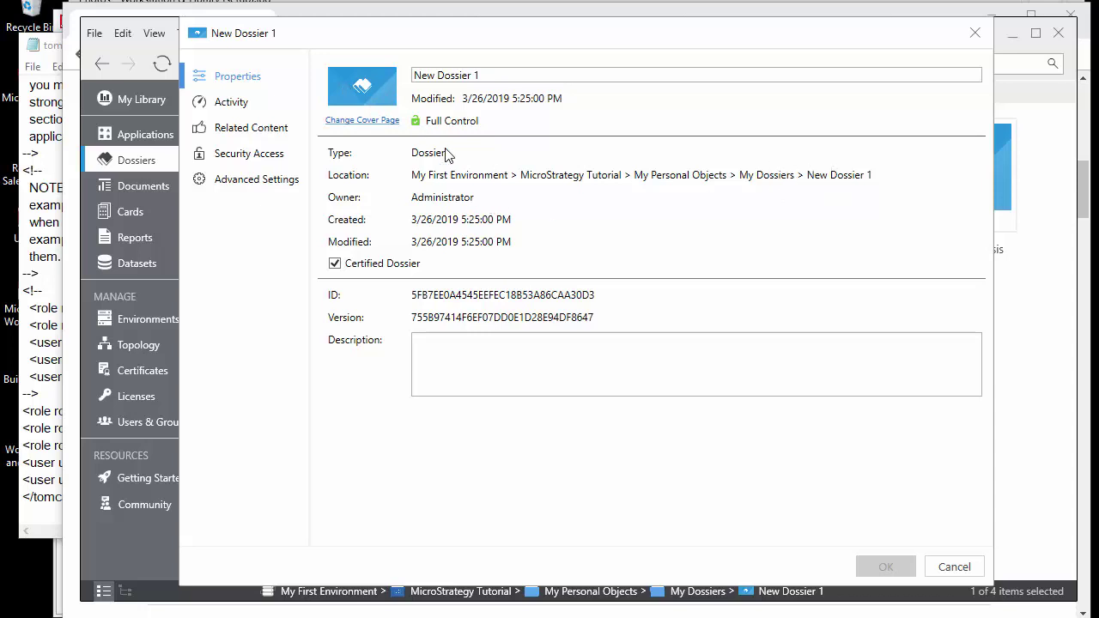
# Change the cover page of New Dossier 1 to the sample image with the blue pie chart on a grey background.
pyautogui.click(379, 120)
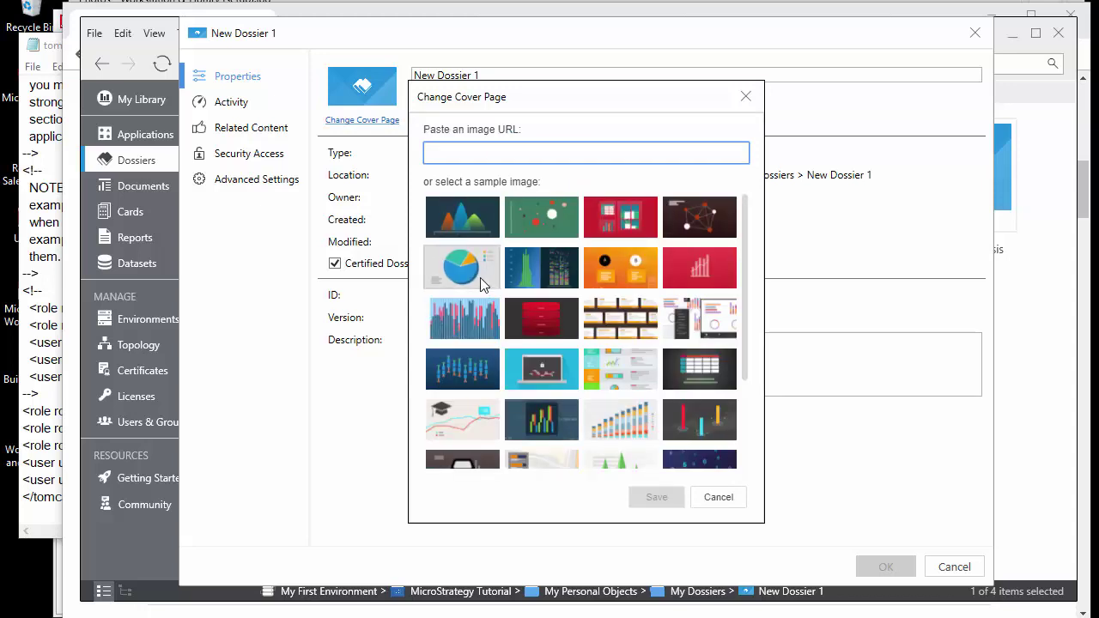
pyautogui.click(480, 277)
pyautogui.click(657, 497)
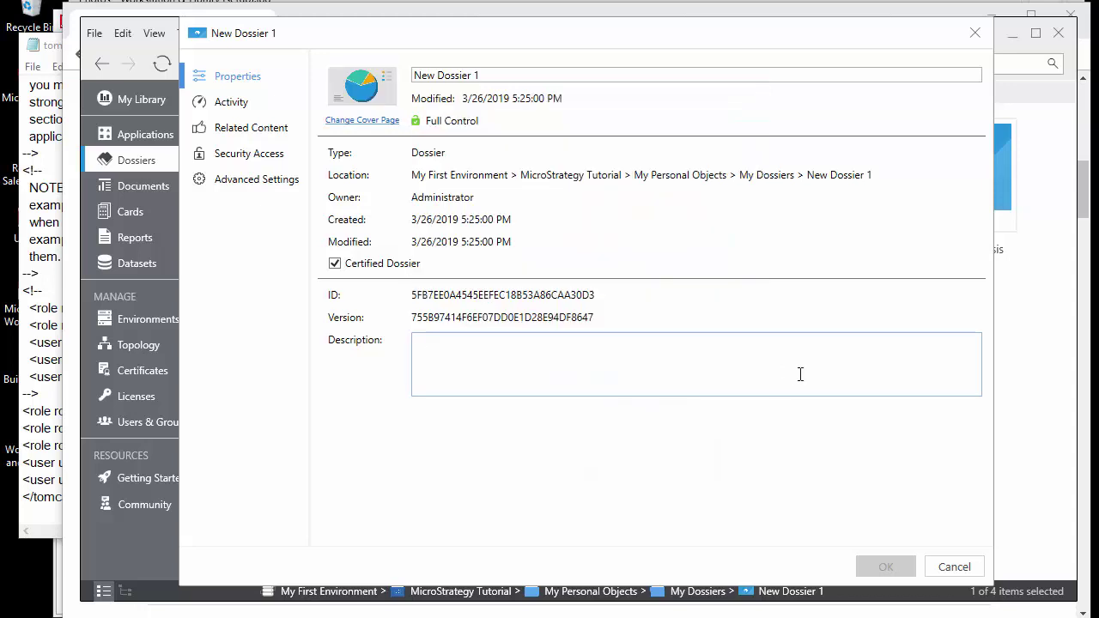
# Look at the description, activity and related content of New Dossier 1, and close its properties dialog.
pyautogui.click(434, 347)
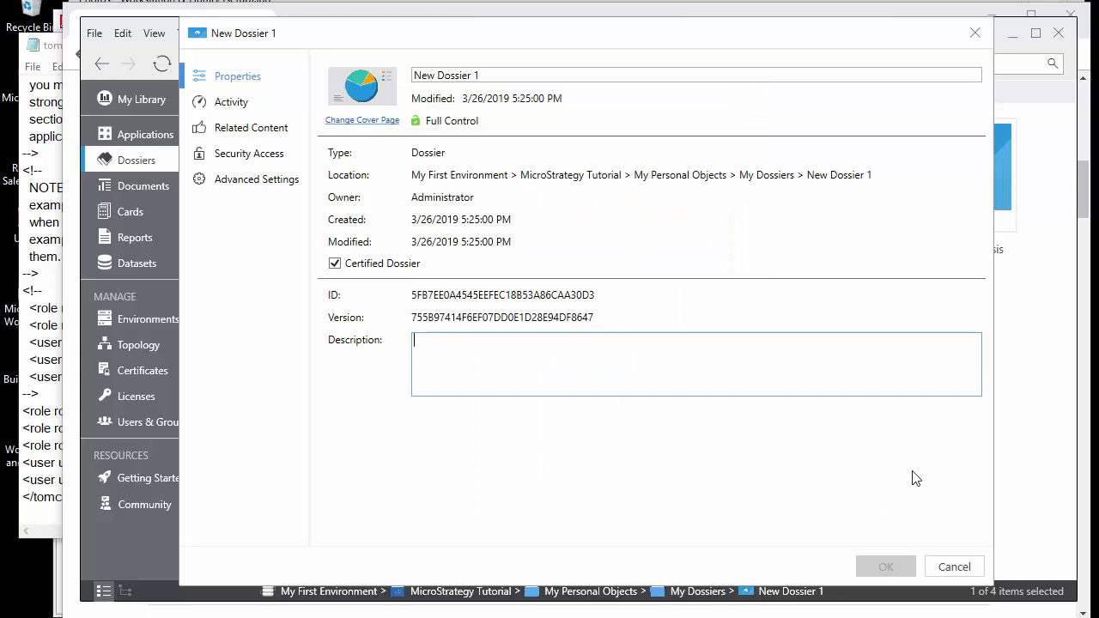
pyautogui.click(244, 104)
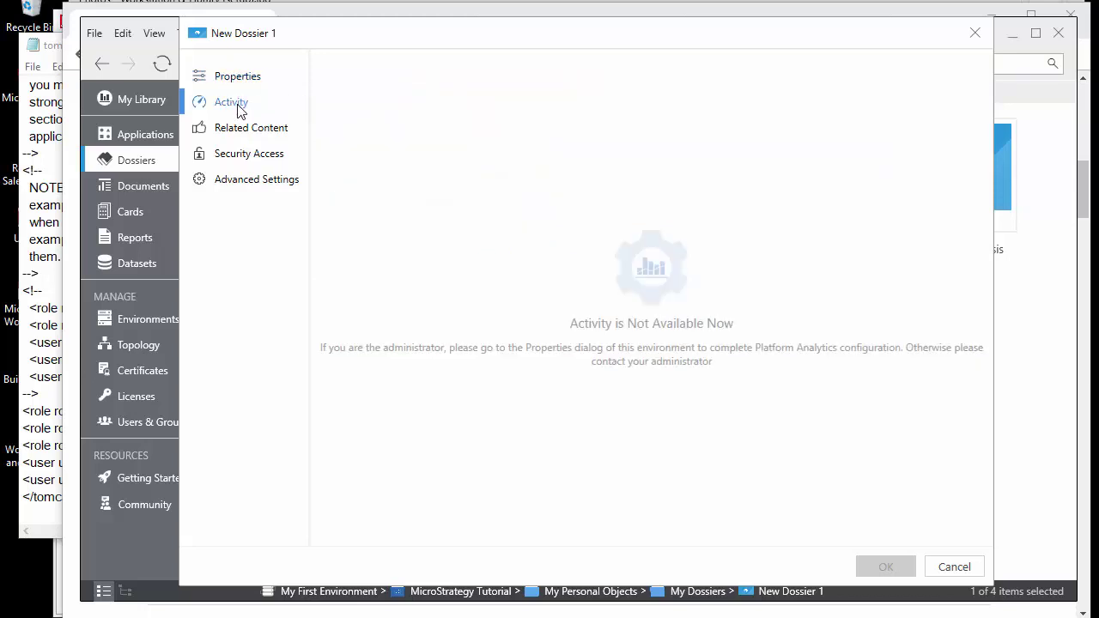
pyautogui.click(240, 129)
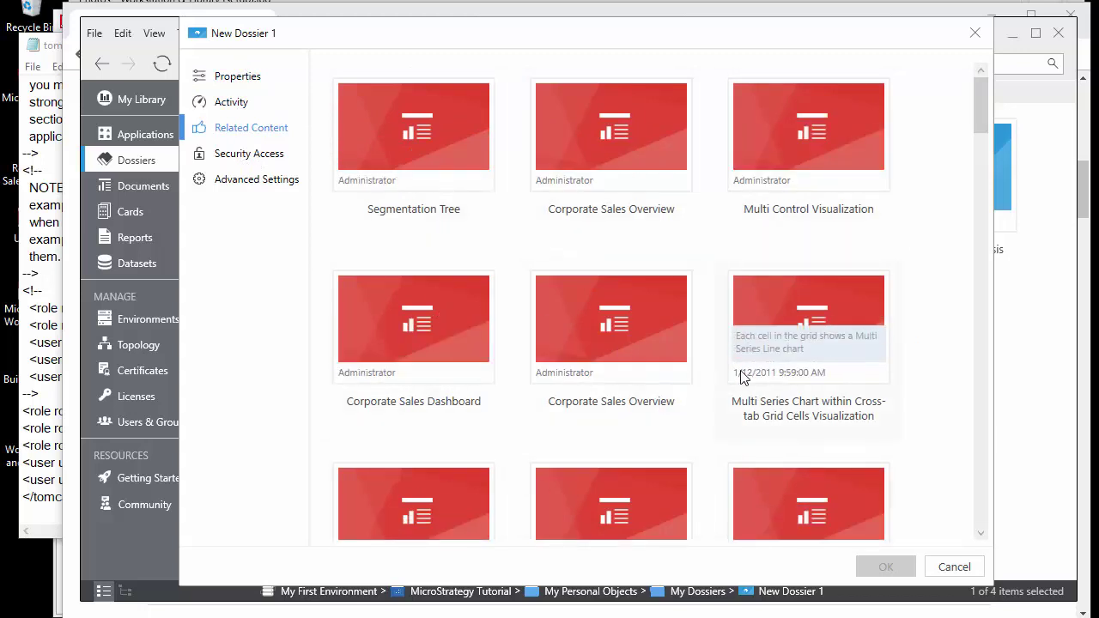
pyautogui.click(954, 567)
# View the Documents list and review the available actions and properties of the 1 Statement Summary document.
pyautogui.click(138, 188)
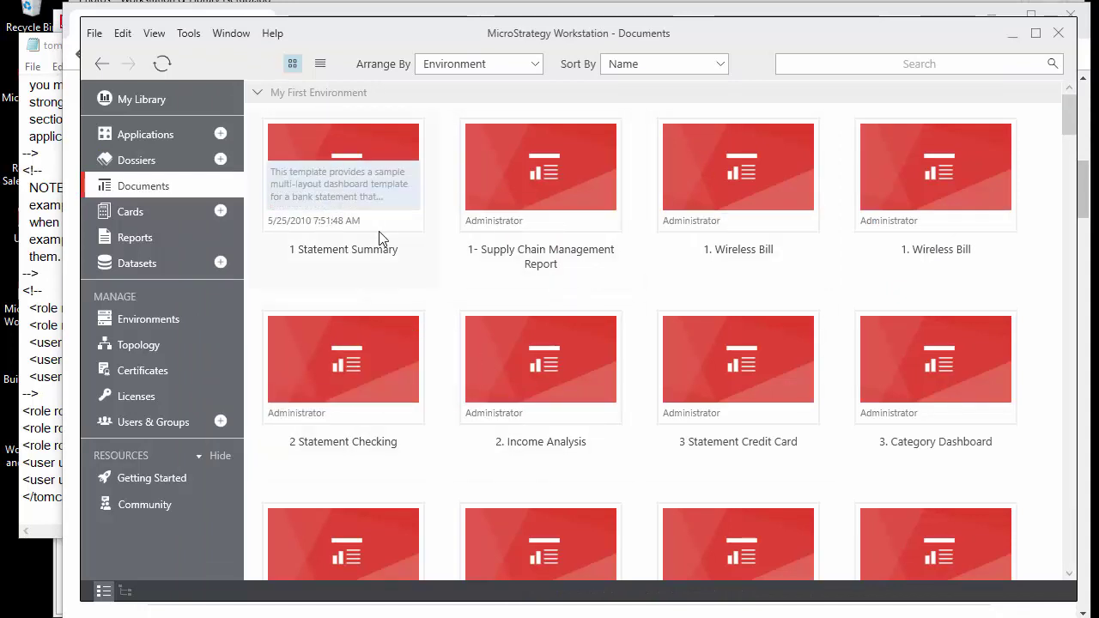
pyautogui.click(335, 155)
pyautogui.rightClick(351, 180)
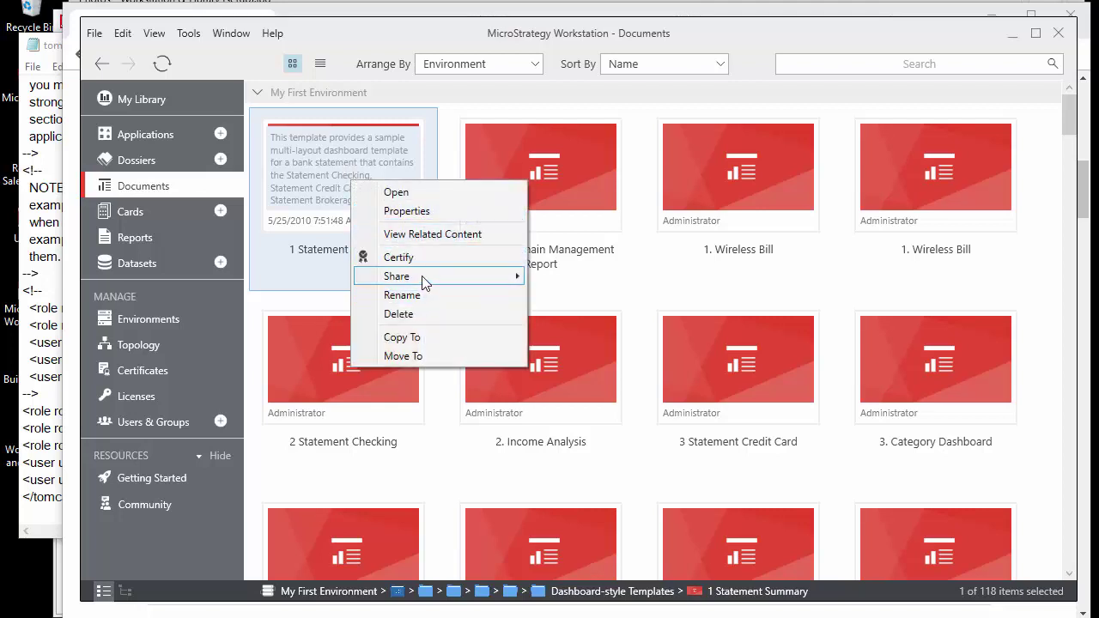
pyautogui.moveTo(423, 284)
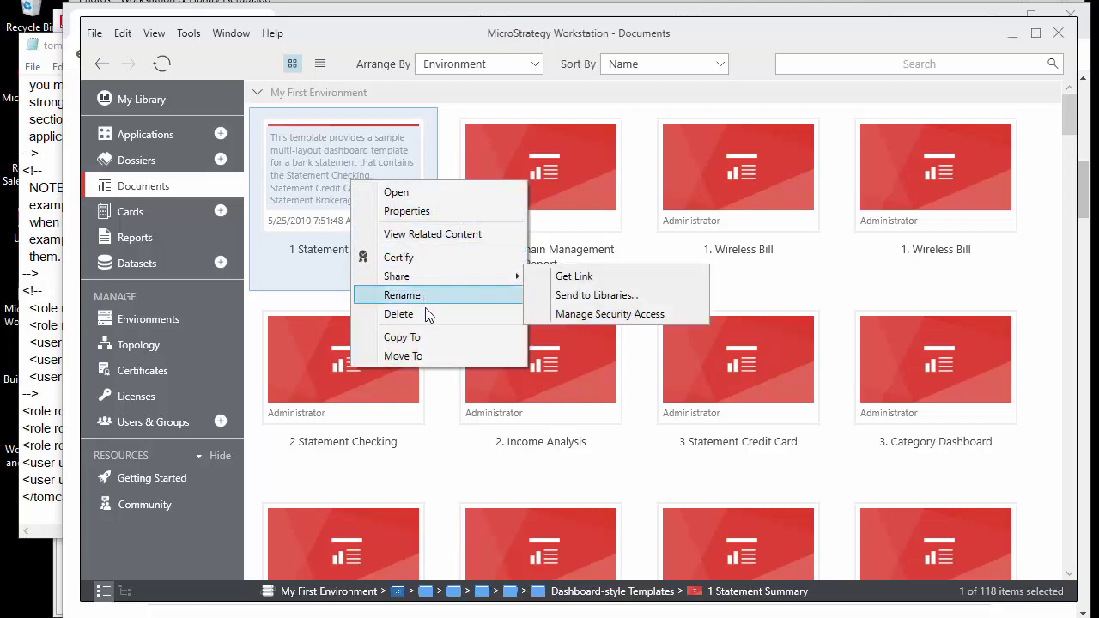
pyautogui.click(409, 211)
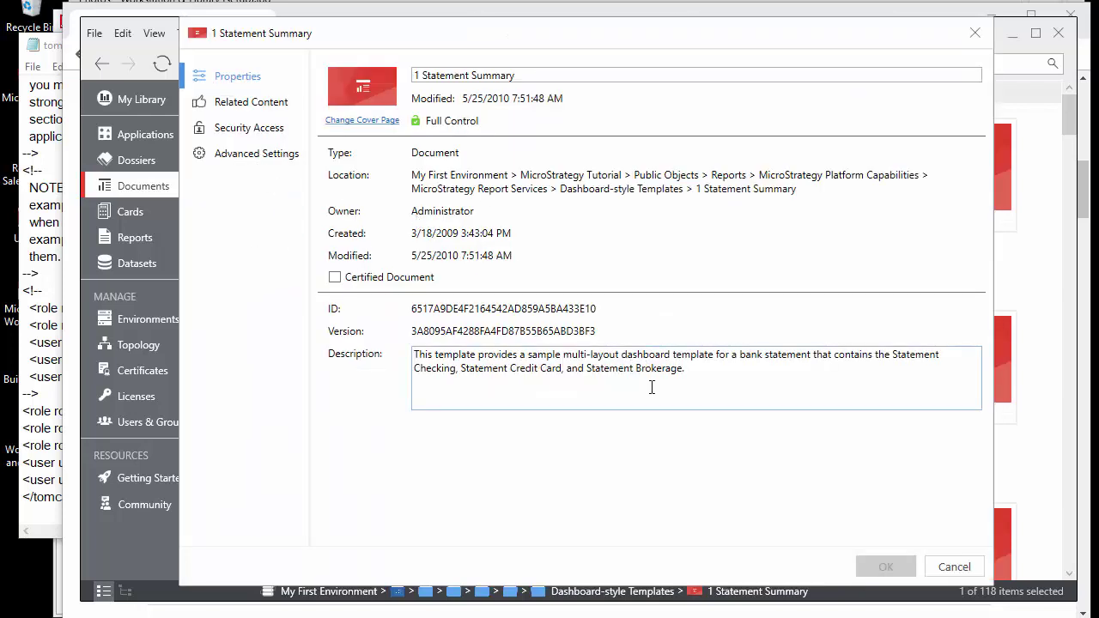
pyautogui.click(953, 568)
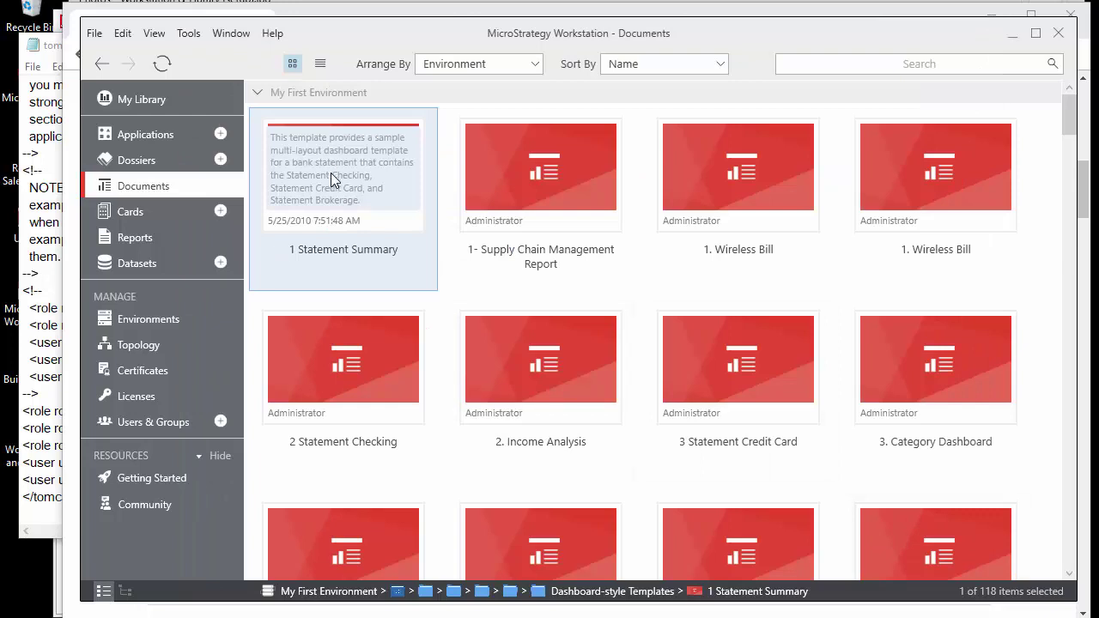
# View the Cards and Reports lists, open the 0 -- Daily Revenue Dataset report as a dossier, and close it.
pyautogui.click(118, 214)
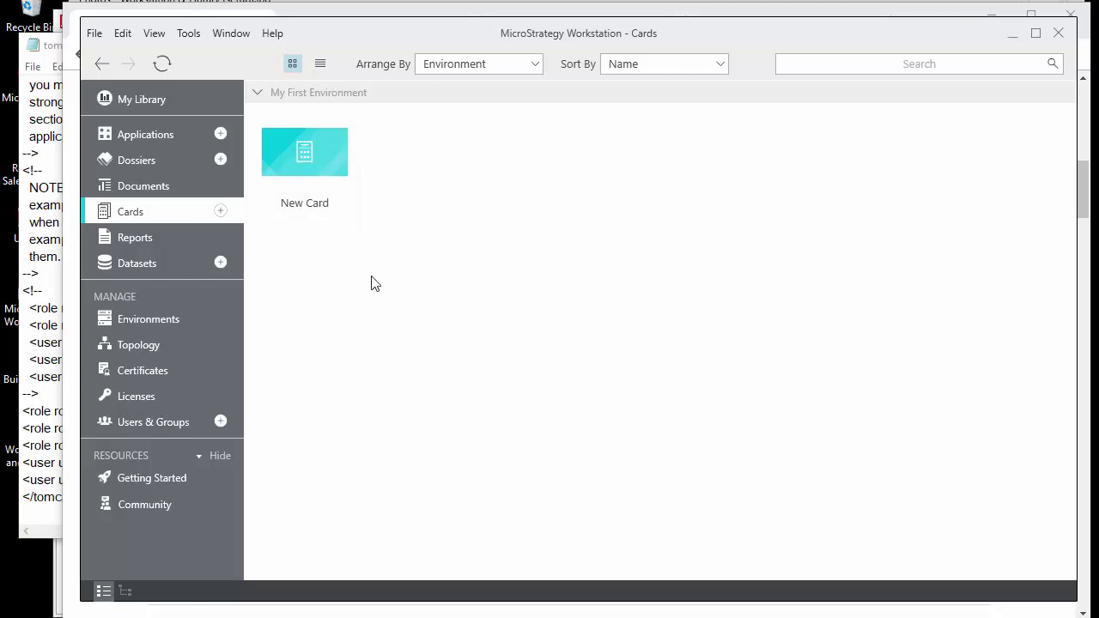
pyautogui.click(123, 240)
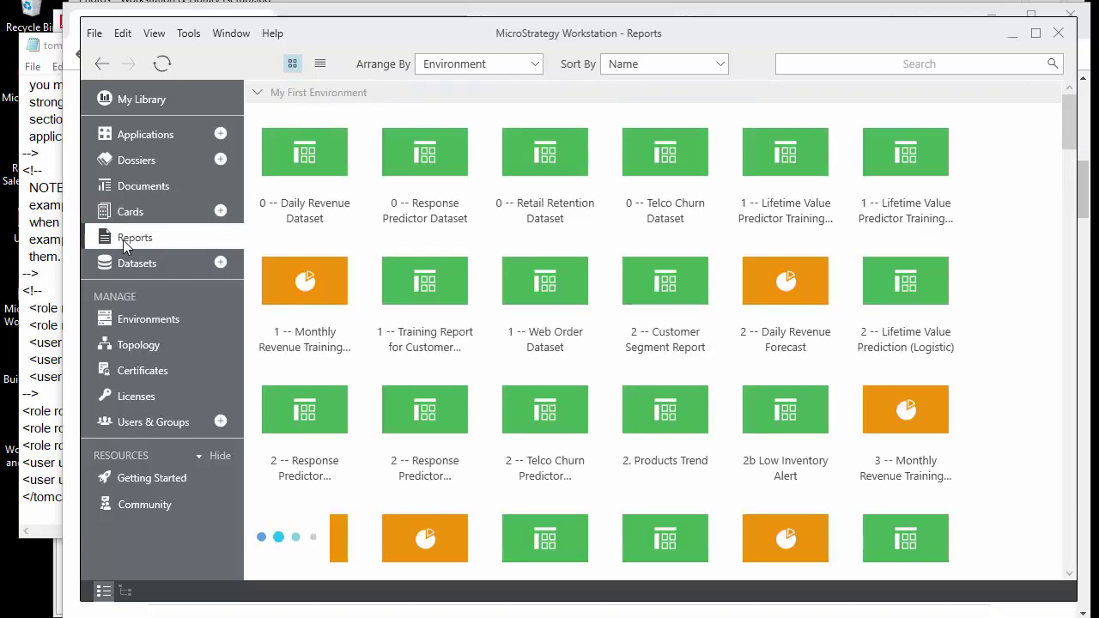
pyautogui.doubleClick(308, 167)
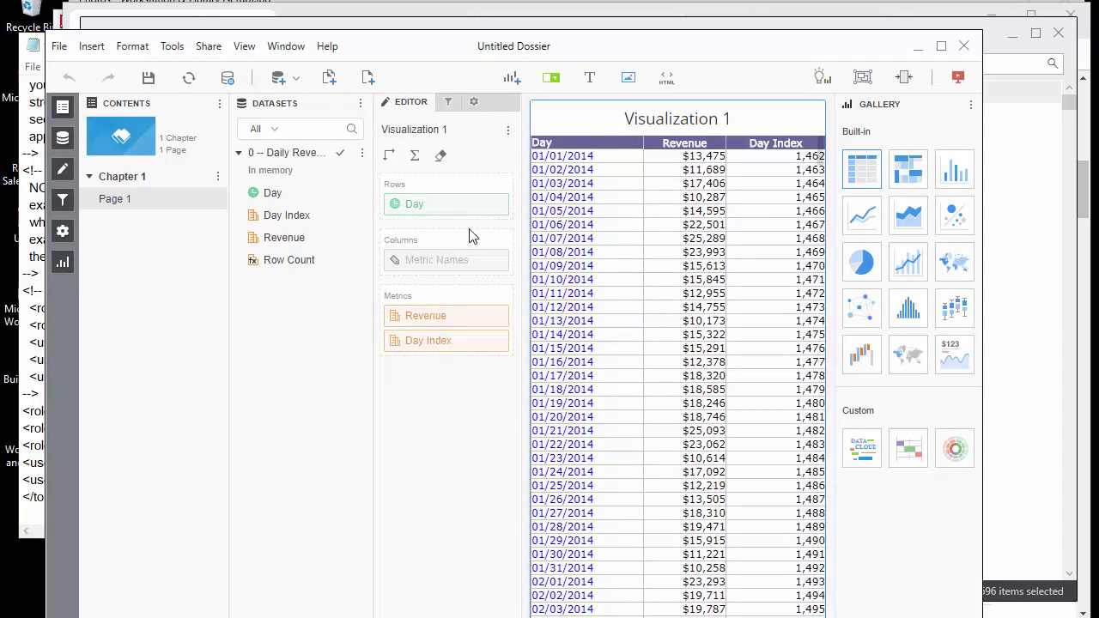
pyautogui.click(965, 47)
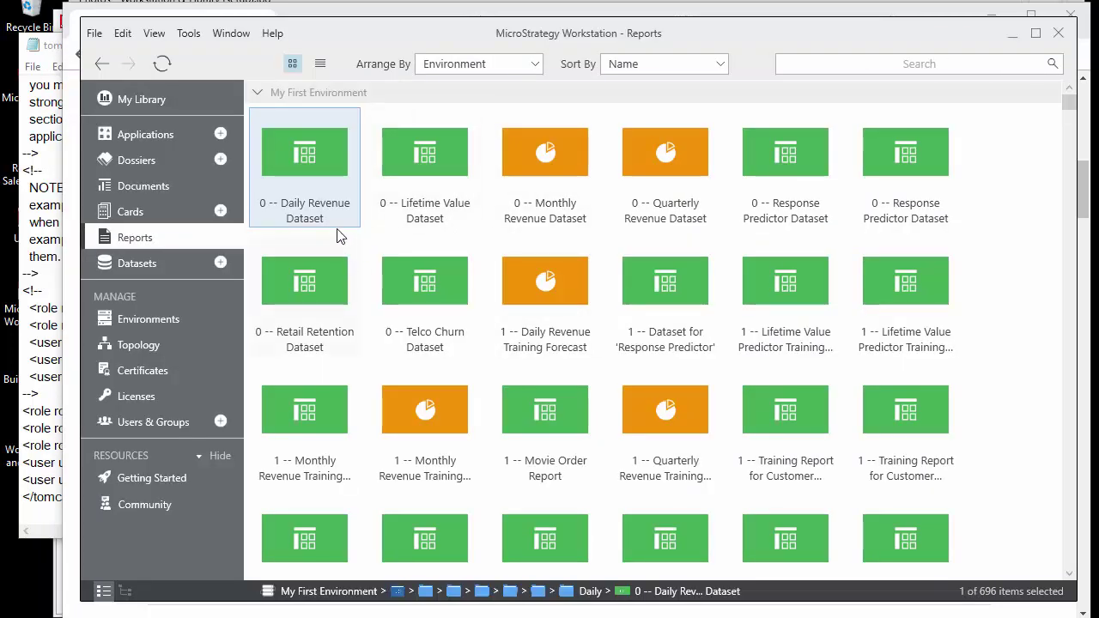
# Review the properties and security access of the 0 -- Daily Revenue Dataset report, and close the dialog.
pyautogui.rightClick(313, 176)
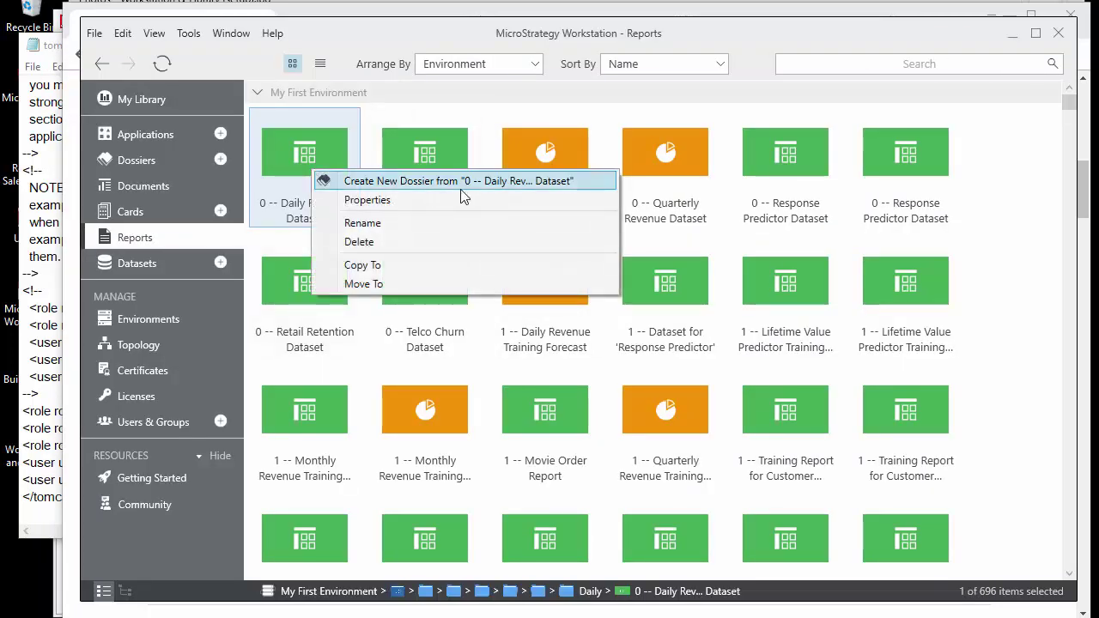
pyautogui.click(412, 202)
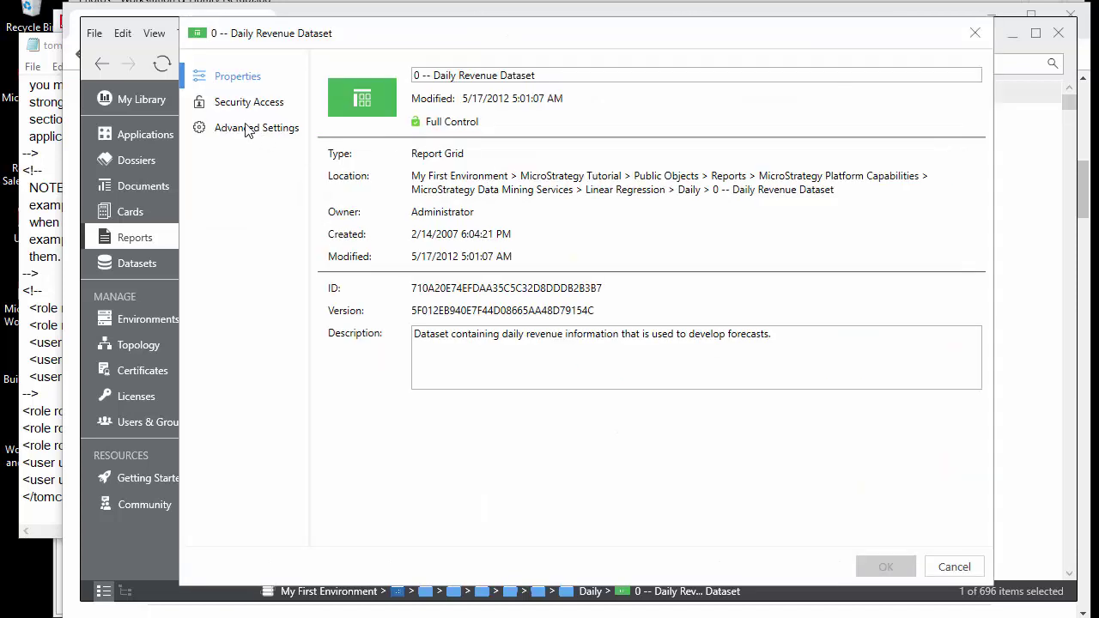
pyautogui.click(263, 107)
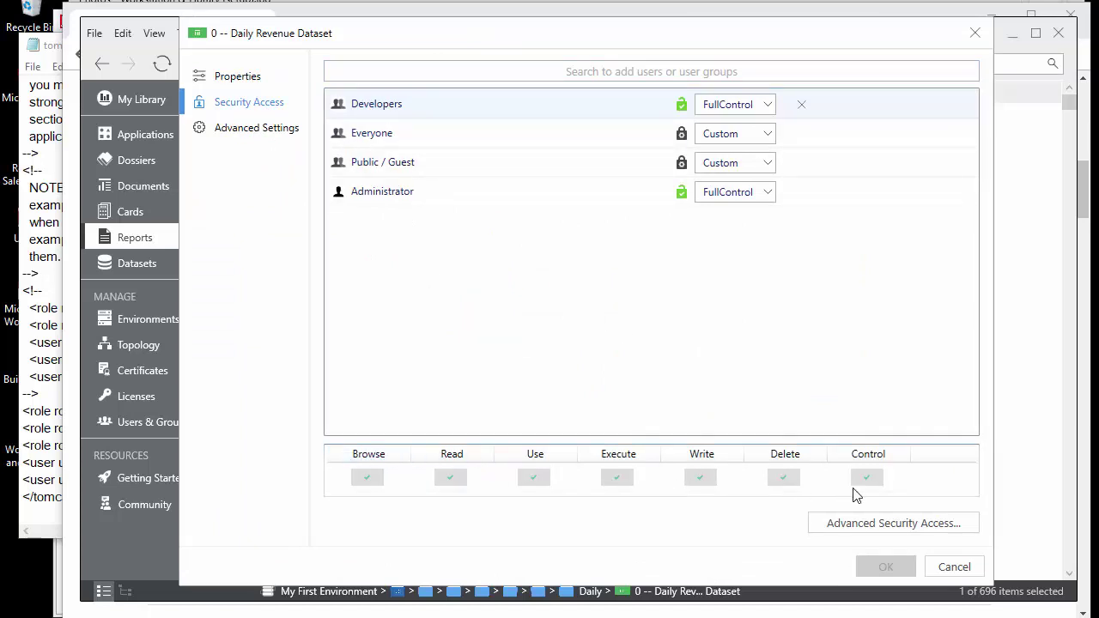
pyautogui.click(953, 567)
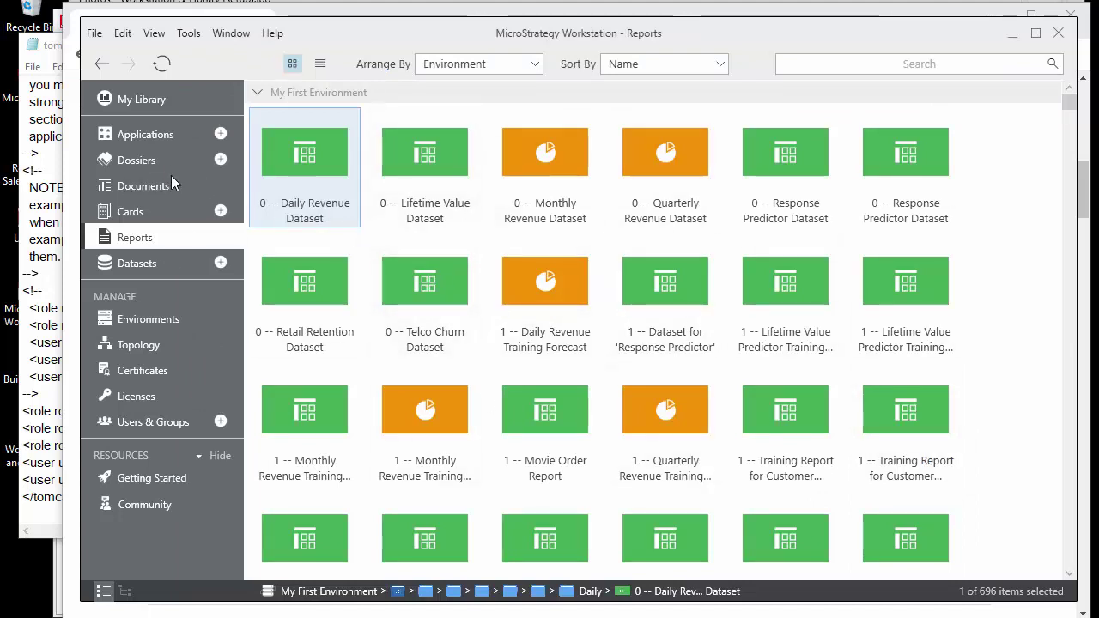
# View the Datasets list, open DATA_IMPORT_CSV_FILE for editing to preview its attributes, metrics and data, and close it without updating.
pyautogui.click(139, 268)
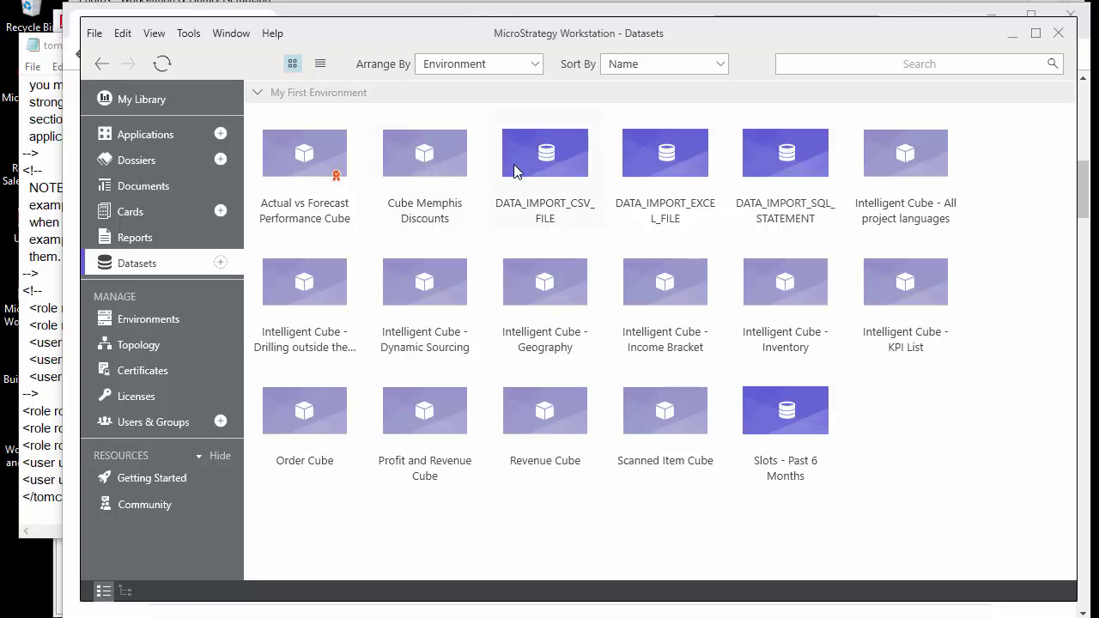
pyautogui.click(547, 171)
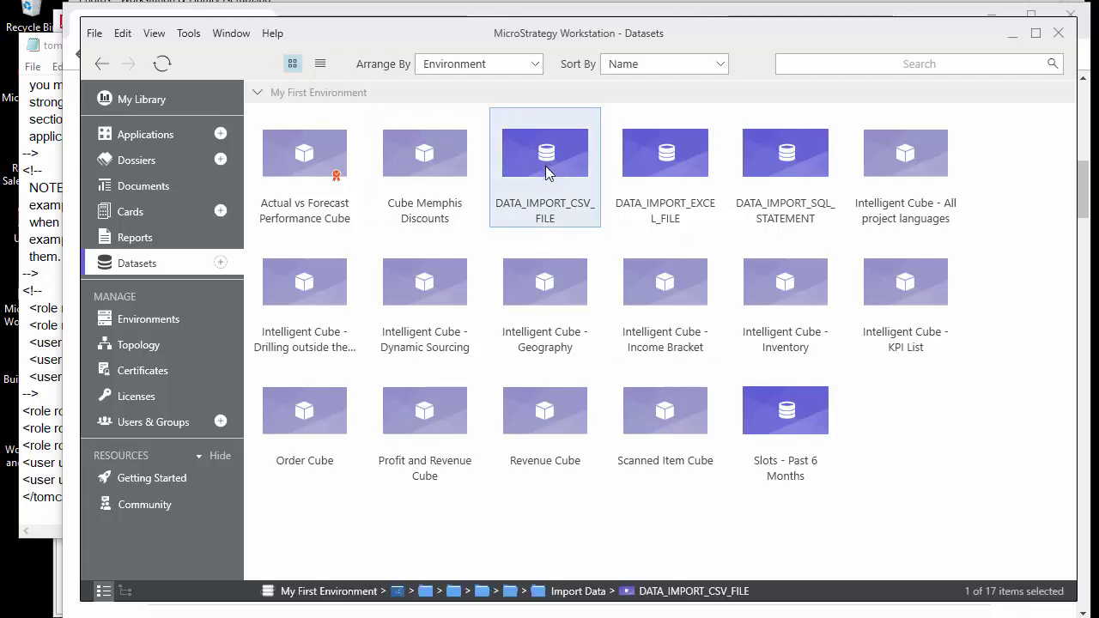
pyautogui.rightClick(547, 171)
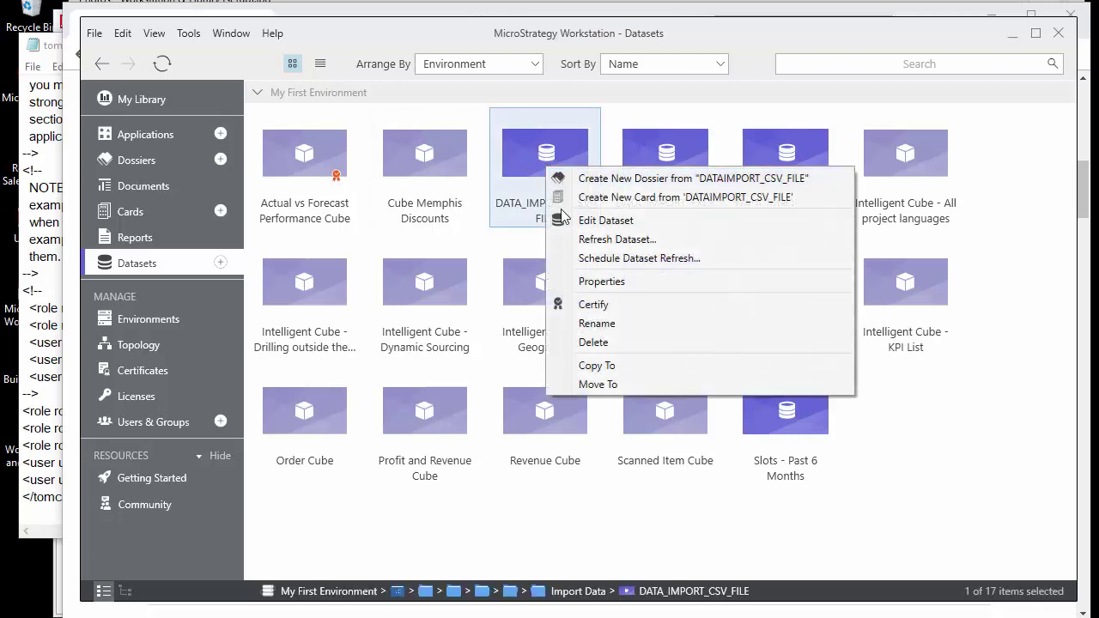
pyautogui.click(592, 221)
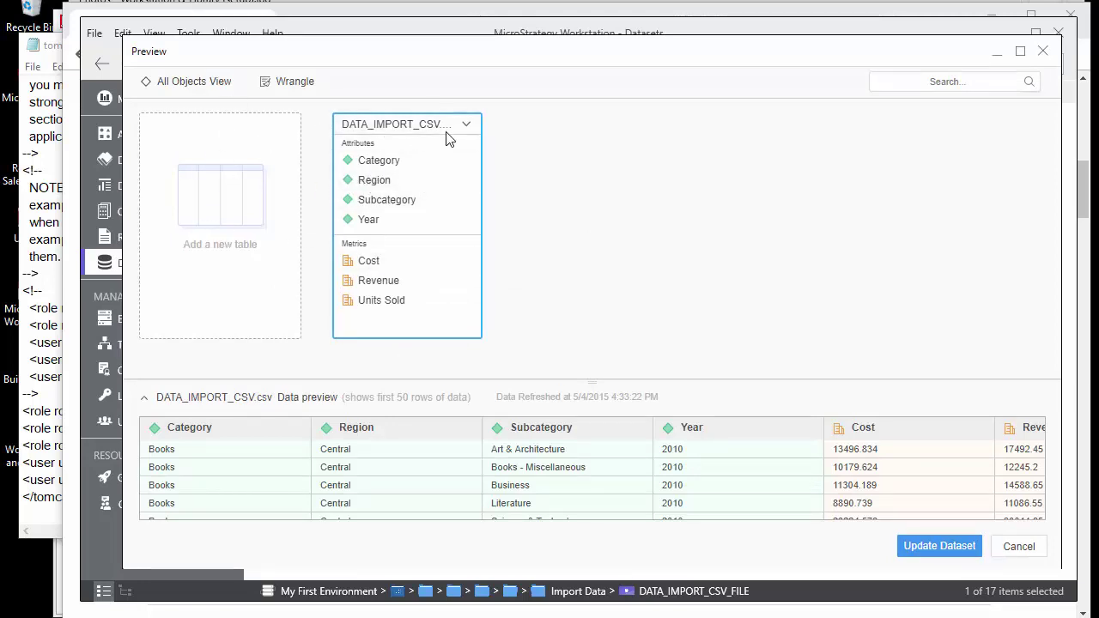
pyautogui.click(1016, 551)
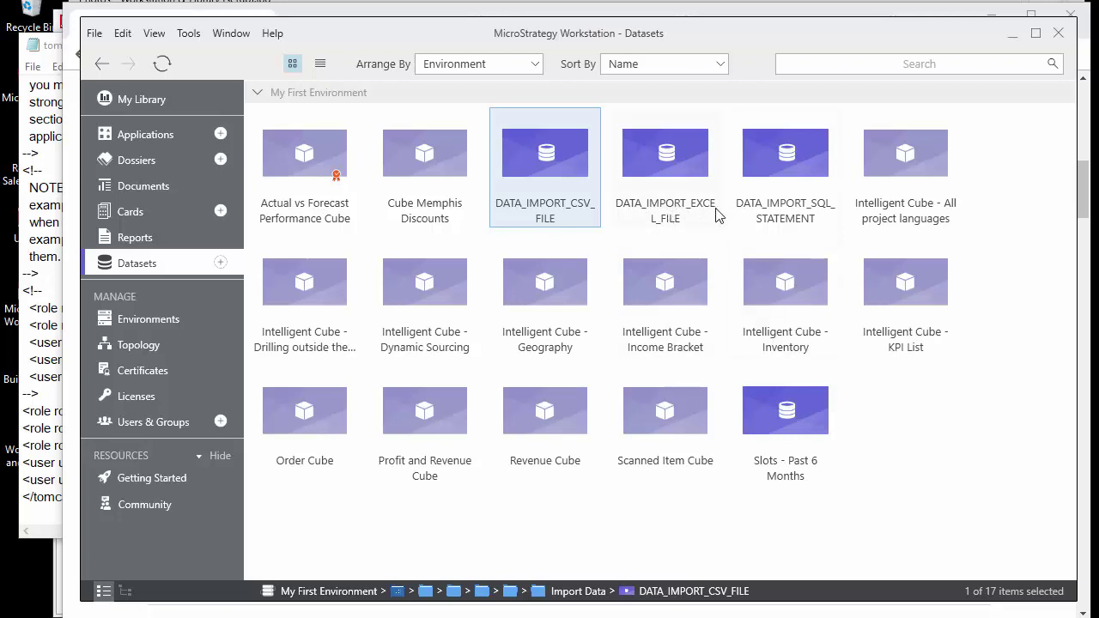
# Look over the imported datasets, and review the properties, location and security access of the Actual vs Forecast Performance Cube.
pyautogui.click(693, 174)
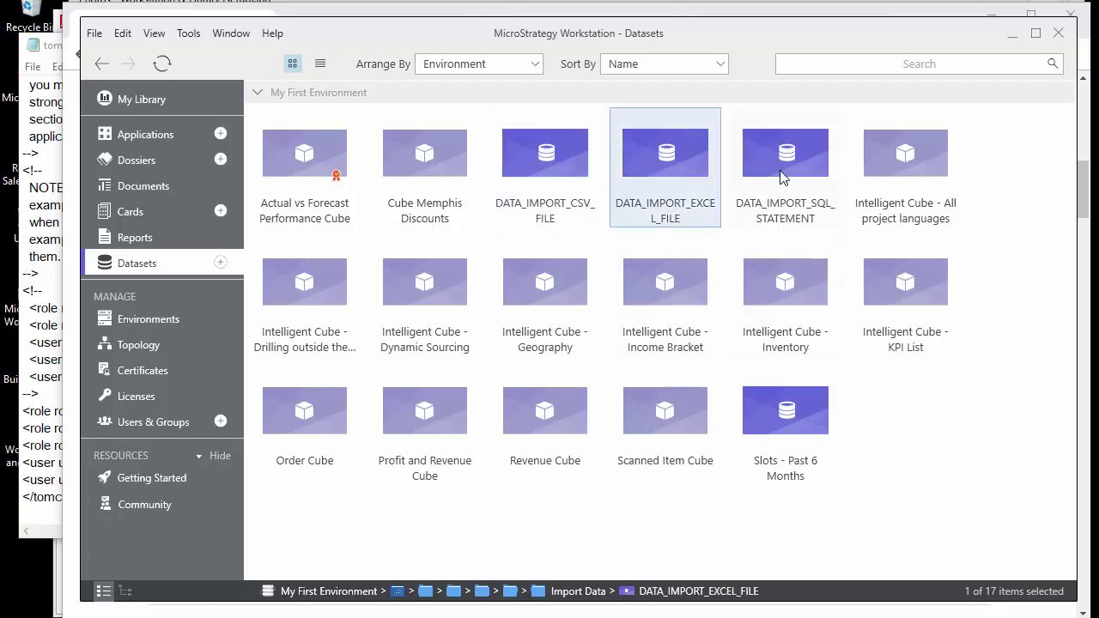
pyautogui.click(794, 177)
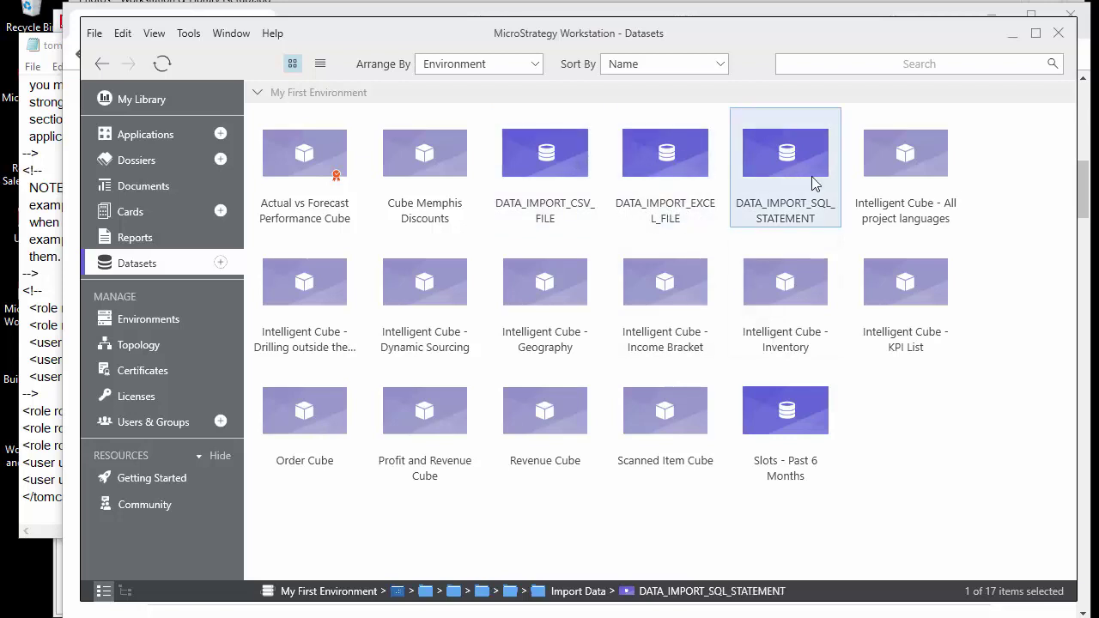
pyautogui.click(305, 159)
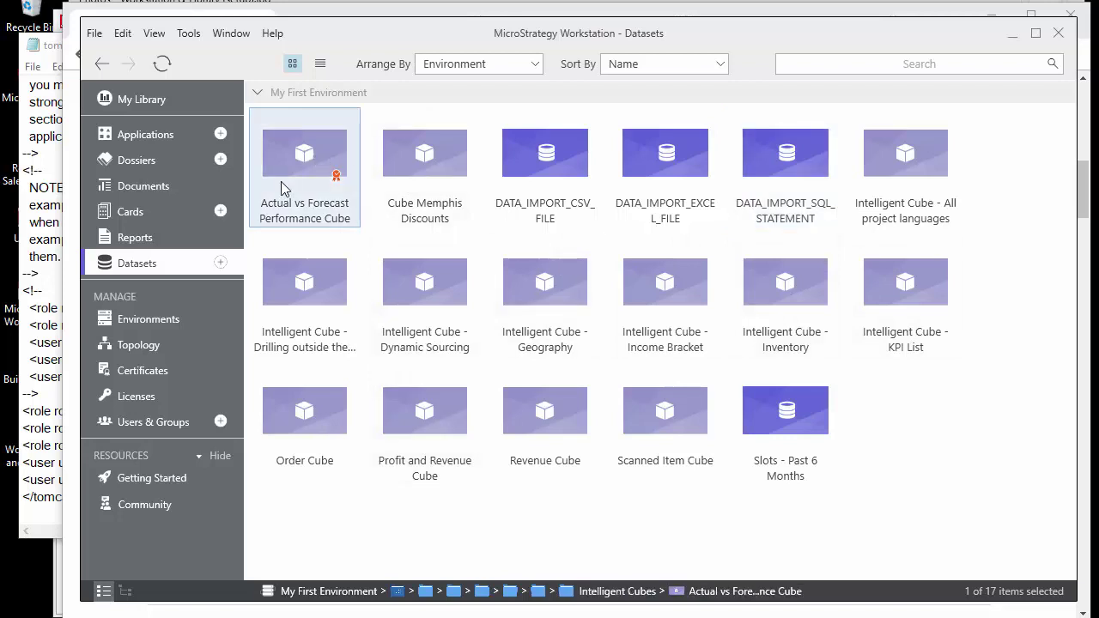
pyautogui.rightClick(305, 162)
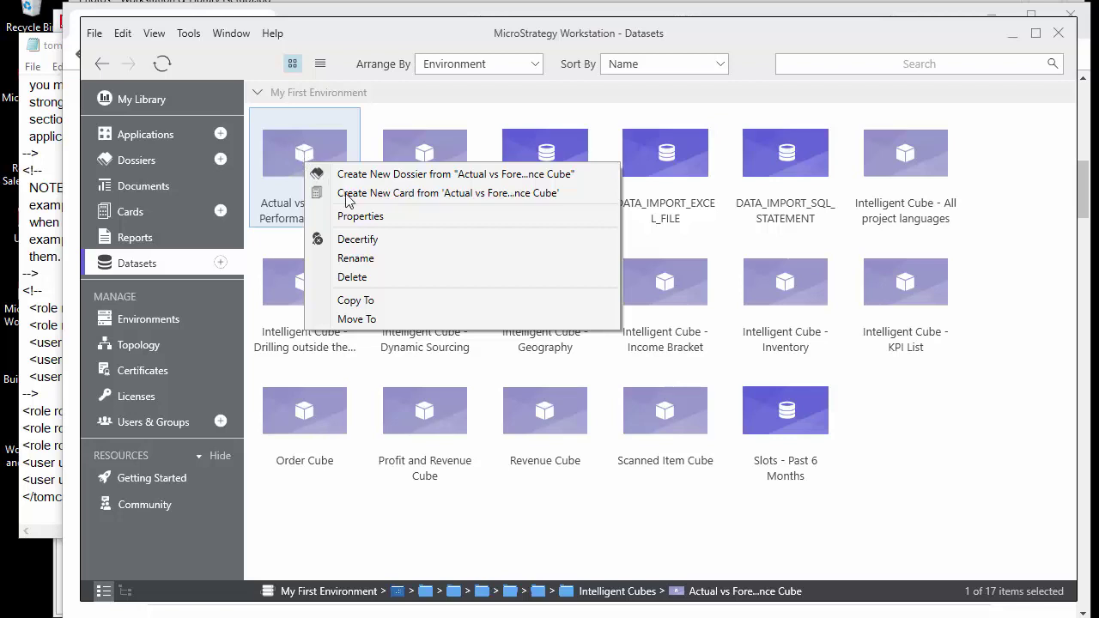
pyautogui.click(362, 219)
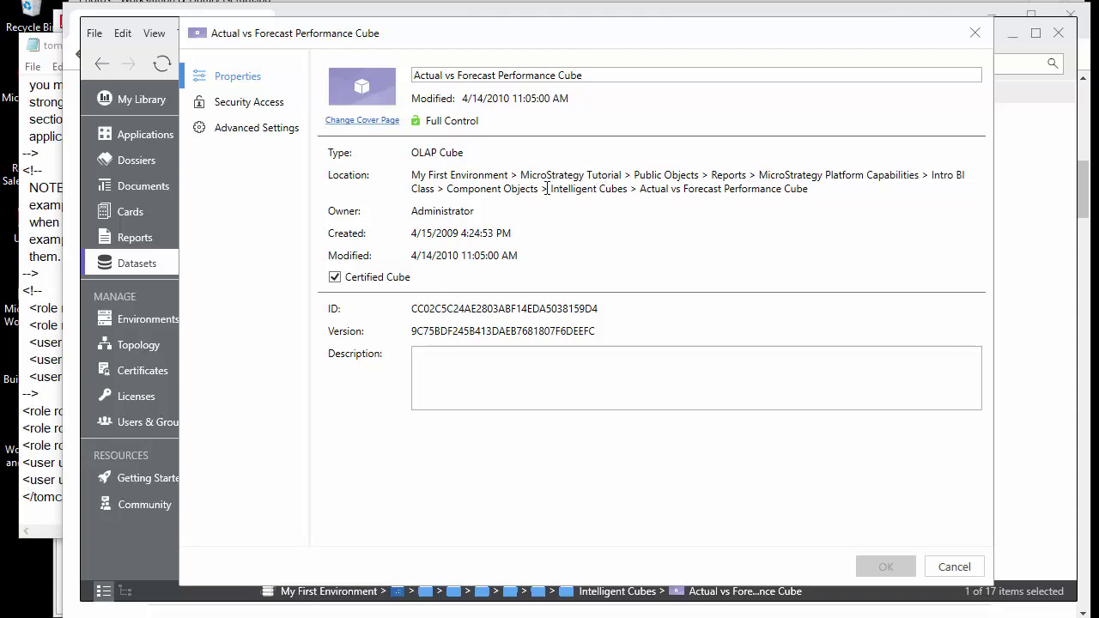
pyautogui.moveTo(547, 188); pyautogui.dragTo(819, 191)
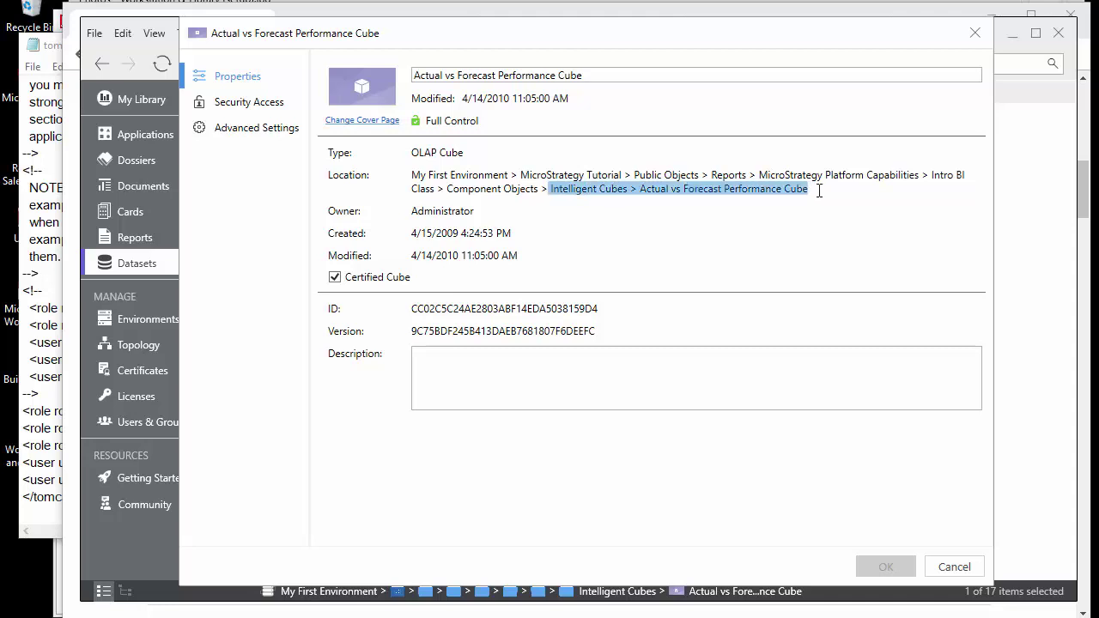
pyautogui.click(249, 104)
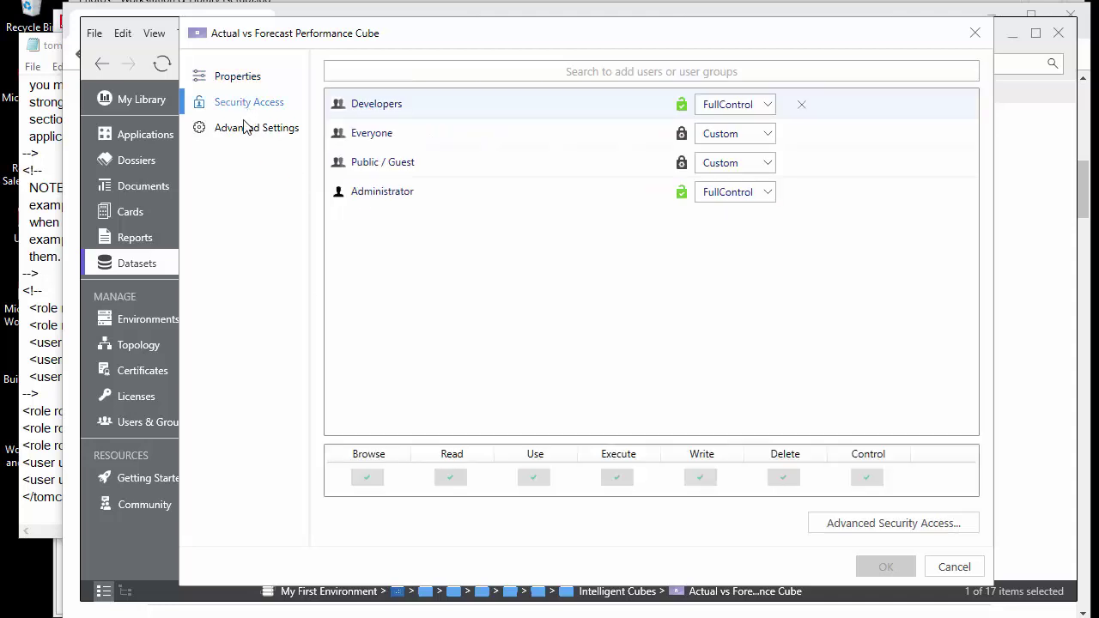
# Review the cube's advanced settings for both edited and all properties, return to its general properties, and close the dialog without changes.
pyautogui.click(244, 134)
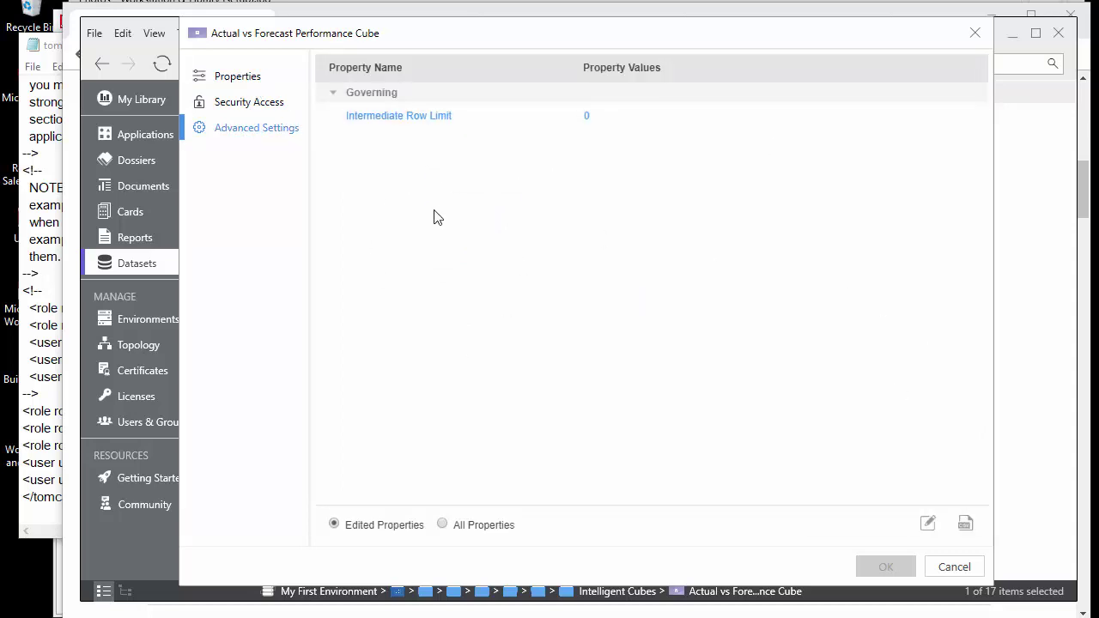
pyautogui.click(440, 524)
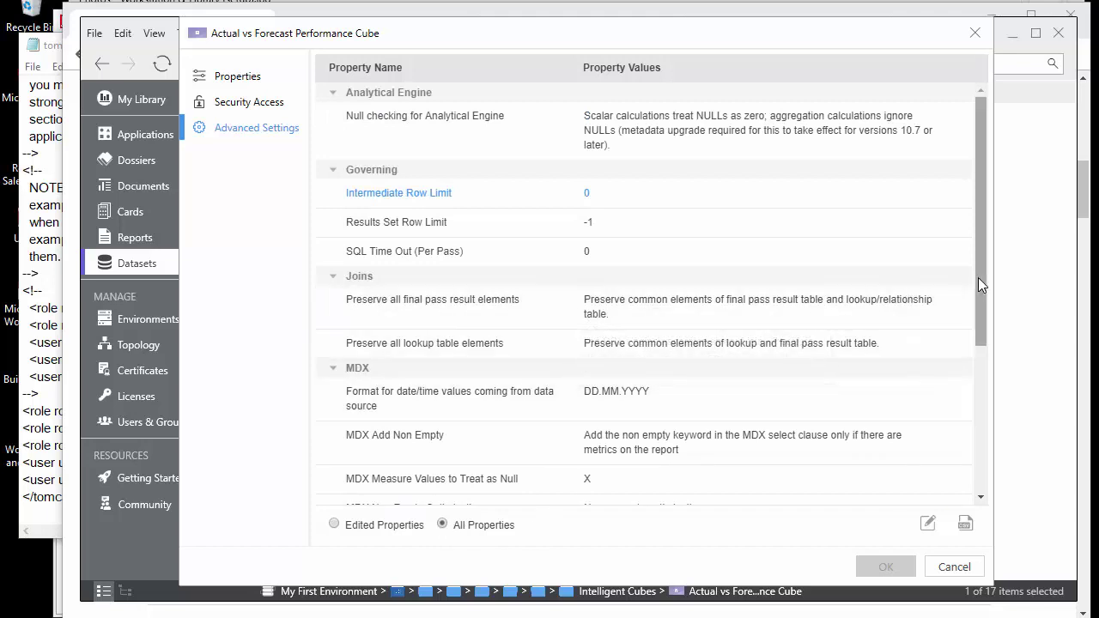
pyautogui.moveTo(978, 278); pyautogui.dragTo(1001, 308)
pyautogui.scroll(3, 986, 168)
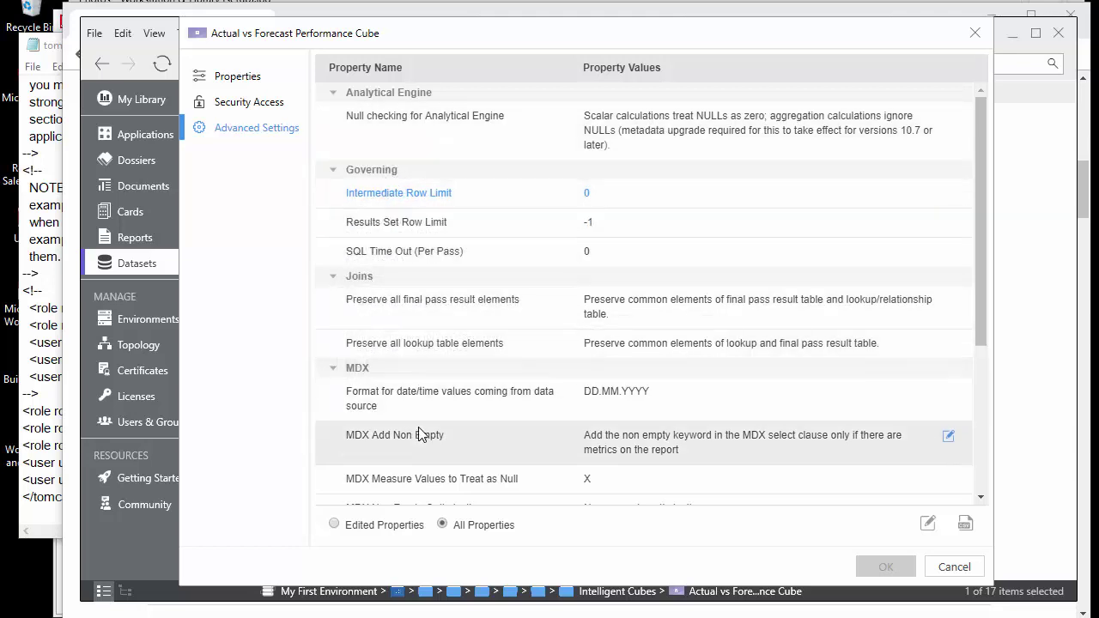
pyautogui.scroll(-5, 423, 429)
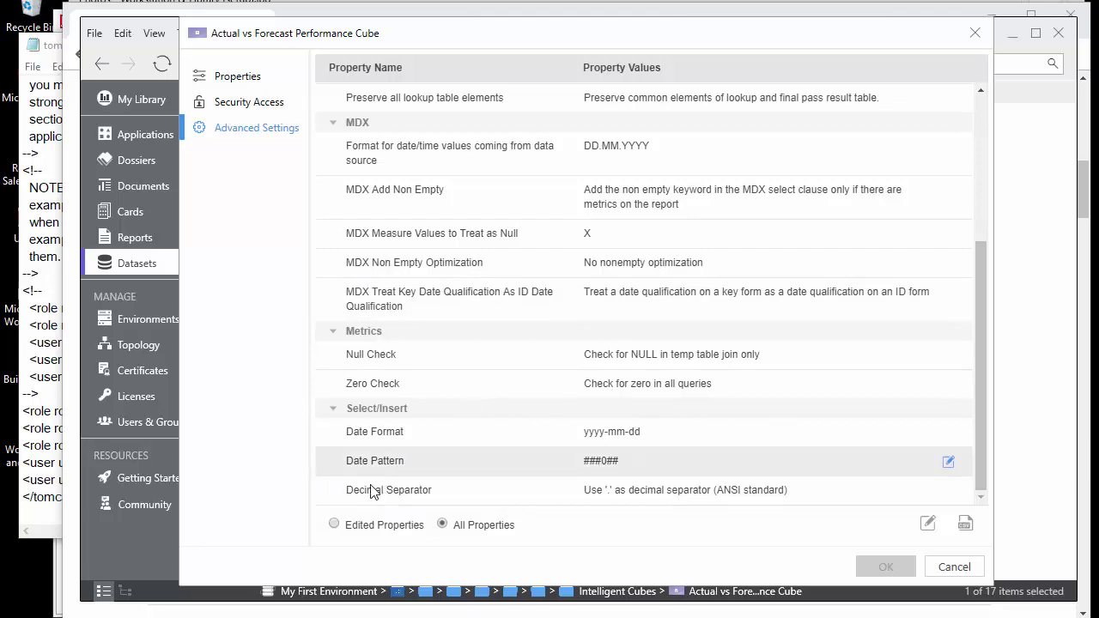
pyautogui.click(334, 524)
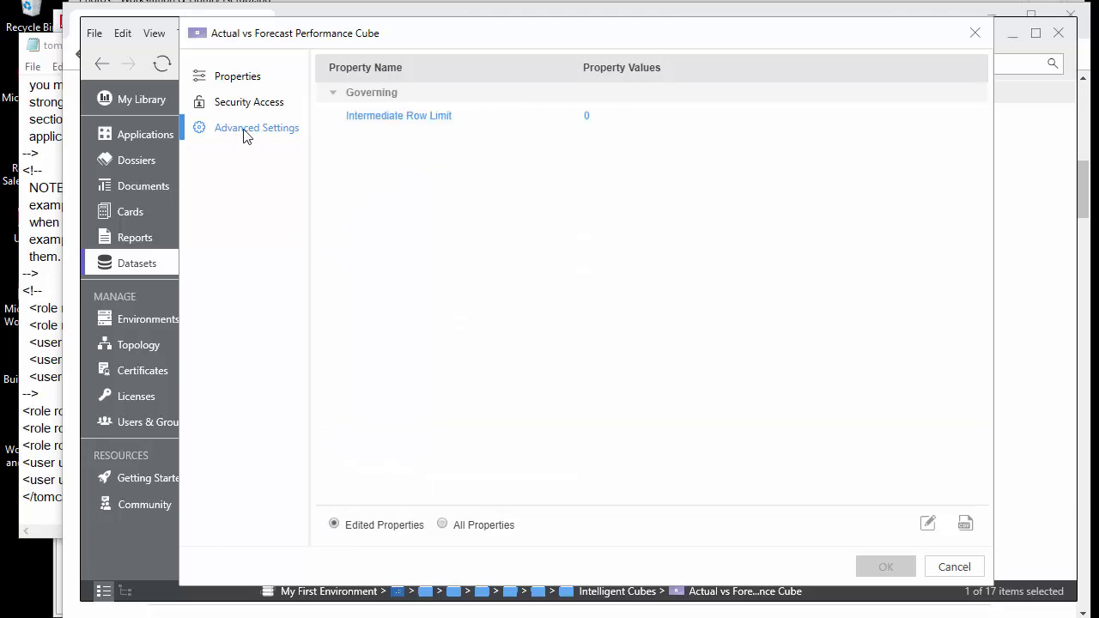
pyautogui.click(224, 79)
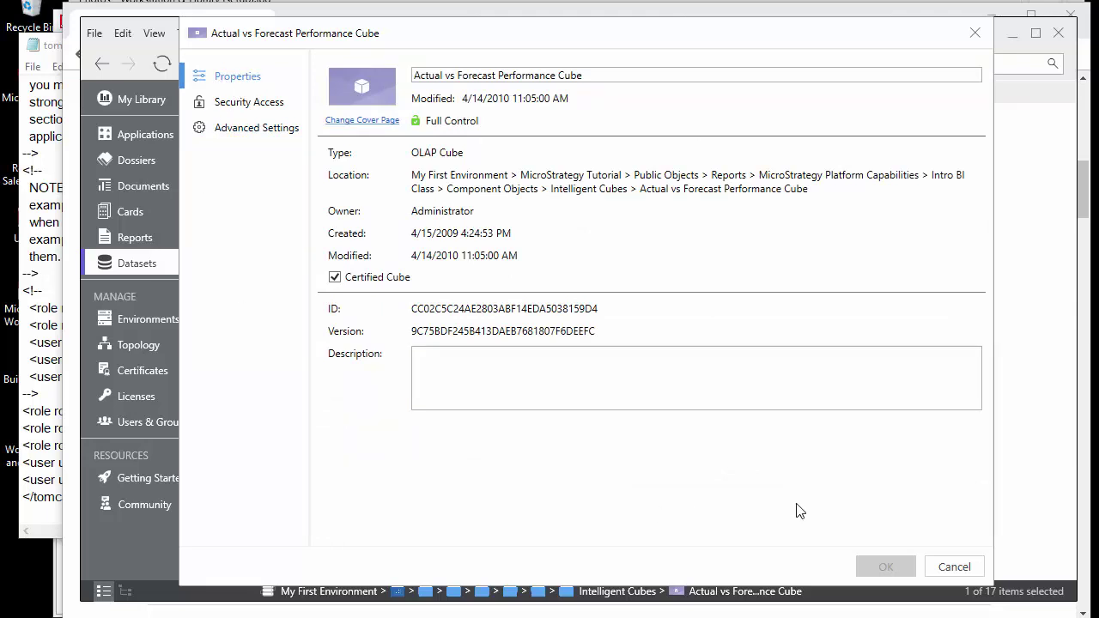
pyautogui.click(954, 567)
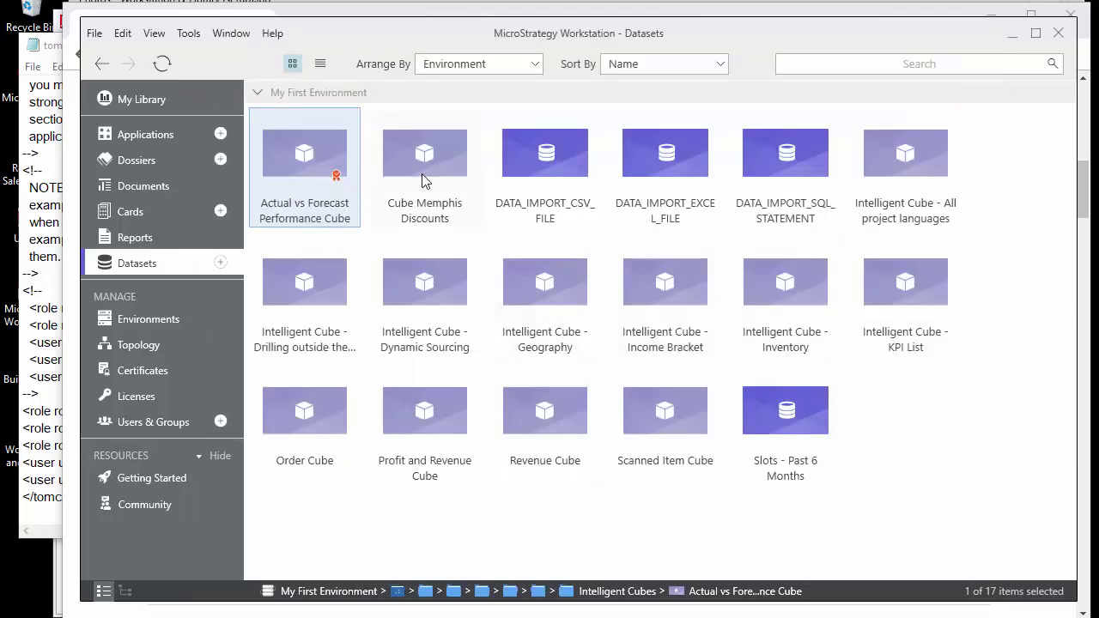
# Decertify the Actual vs Forecast Performance Cube and certify it again.
pyautogui.rightClick(340, 168)
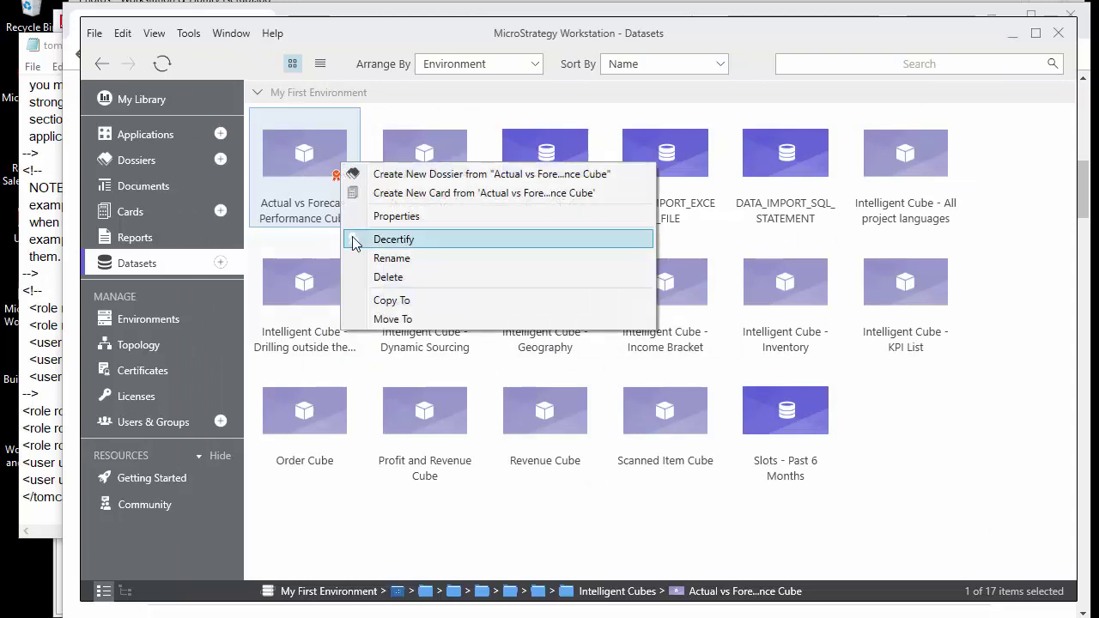
pyautogui.click(331, 195)
pyautogui.rightClick(317, 165)
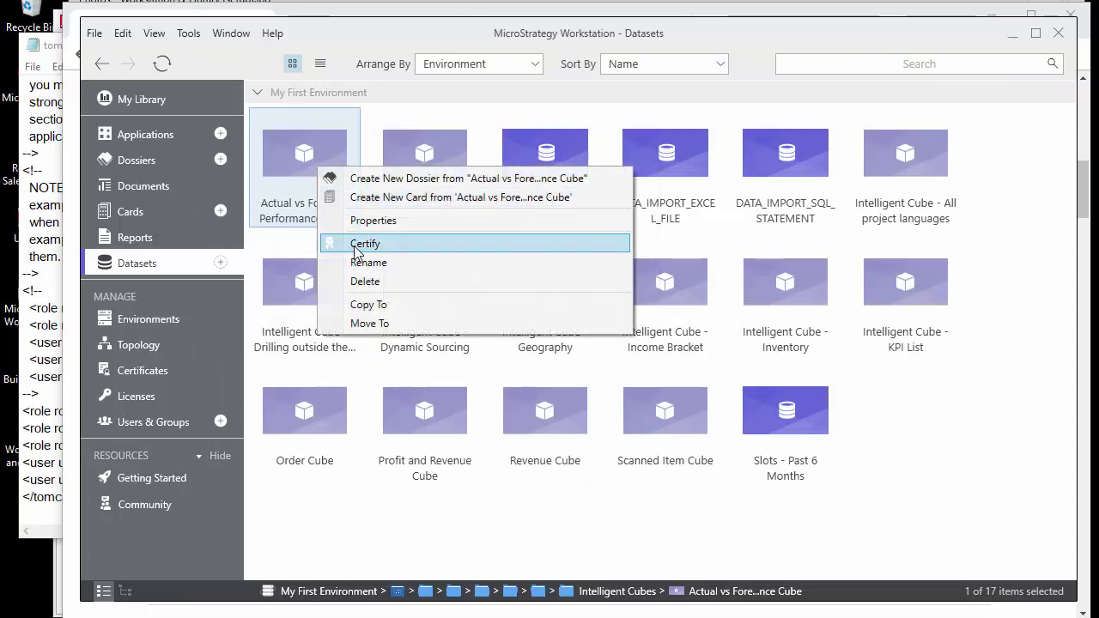
pyautogui.click(357, 244)
pyautogui.rightClick(333, 178)
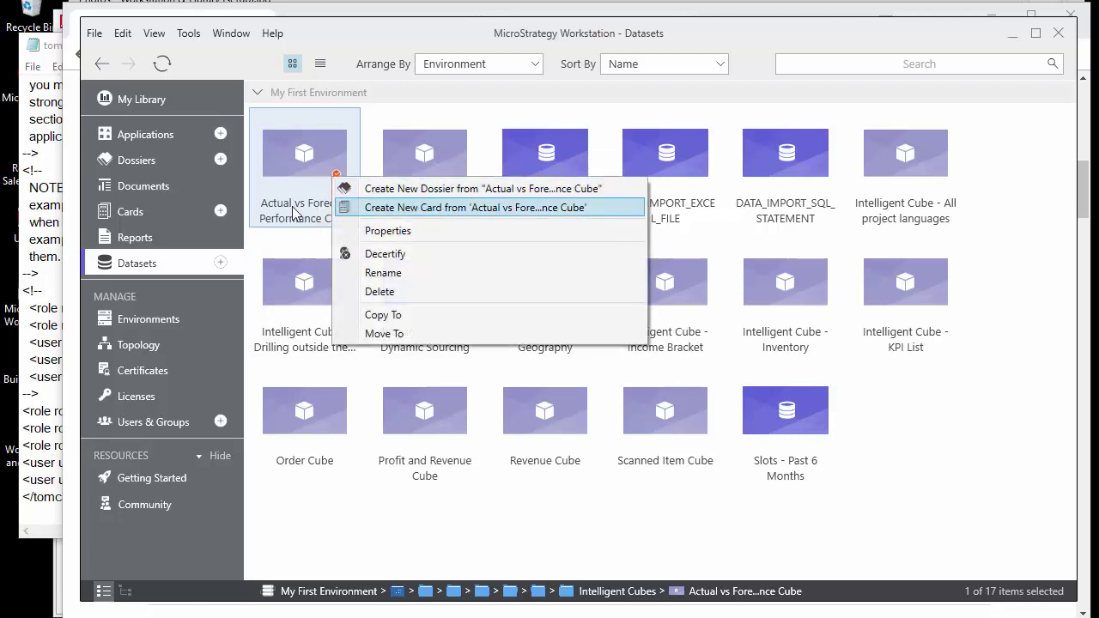
pyautogui.rightClick(316, 161)
# Review the actions available for the DATA_IMPORT_EXCEL_FILE dataset, including editing, refreshing and scheduling a refresh.
pyautogui.click(711, 173)
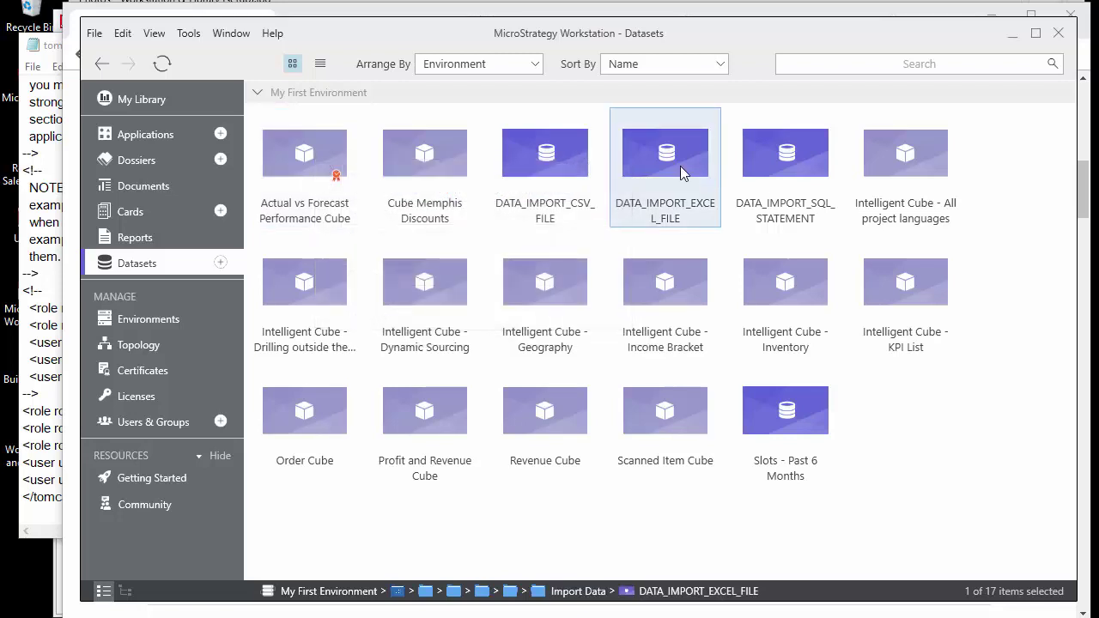
pyautogui.rightClick(682, 173)
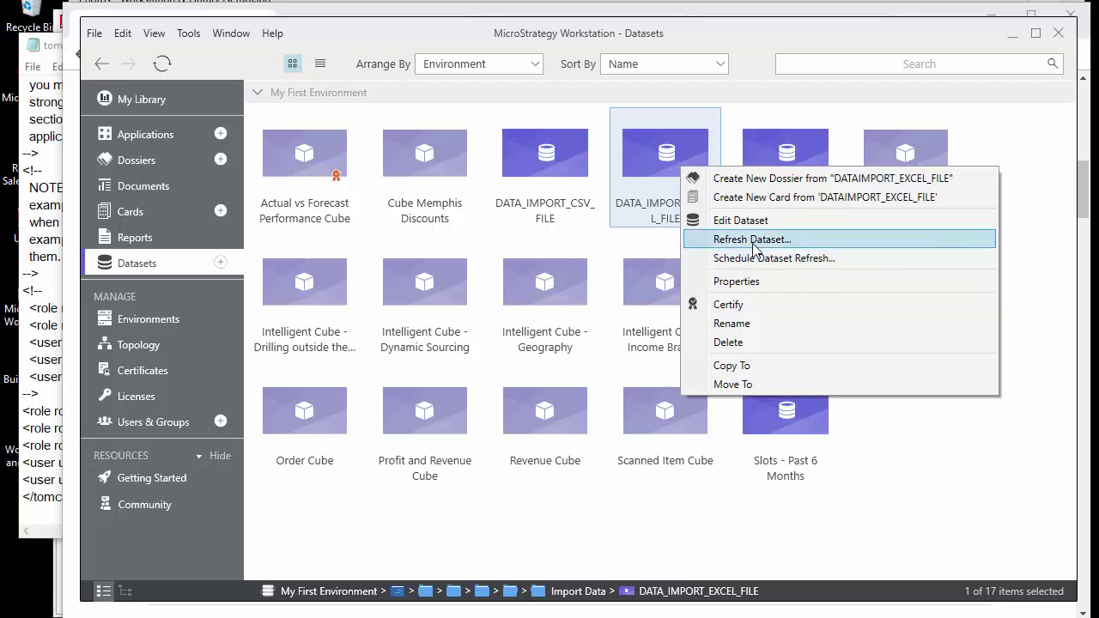
pyautogui.click(642, 215)
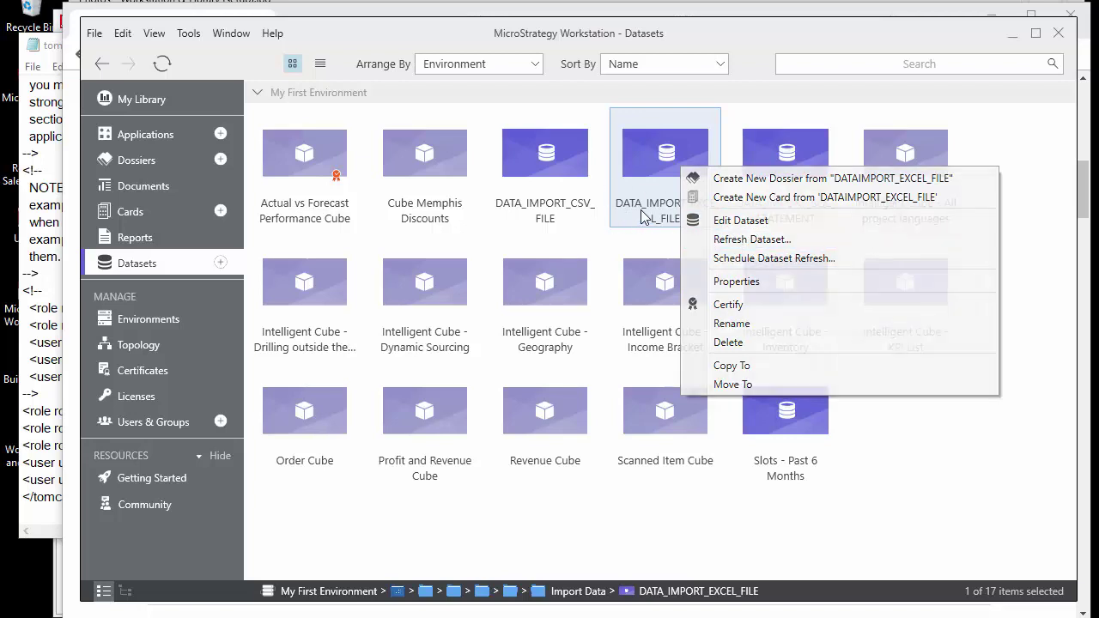
pyautogui.click(559, 213)
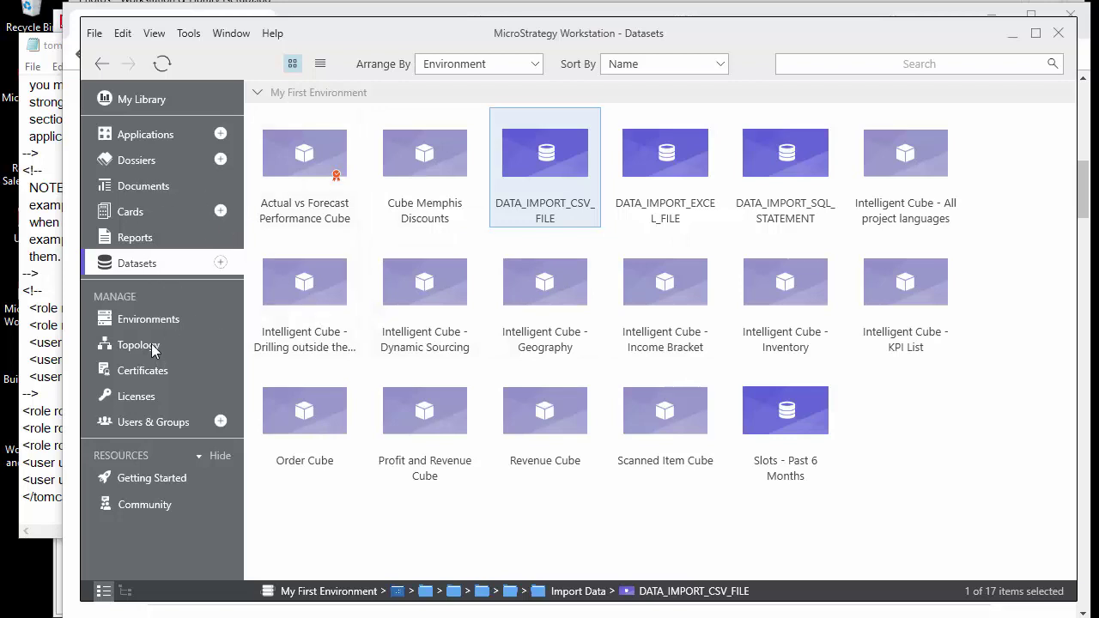
# View the Topology, Certificates, Licenses, and Users & Groups pages of My First Environment.
pyautogui.click(142, 348)
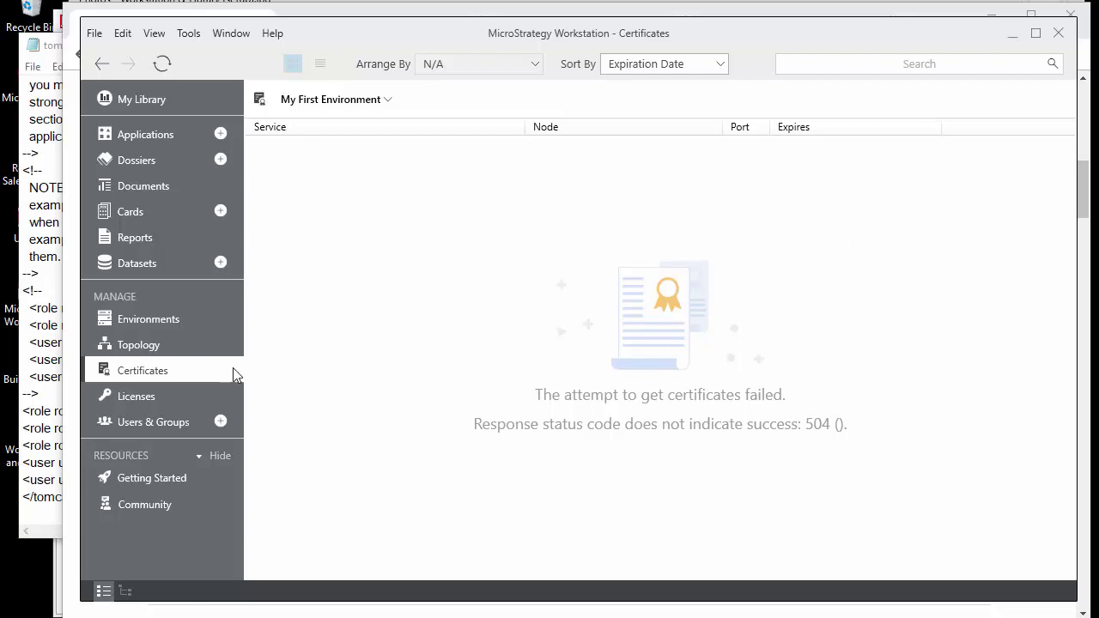
pyautogui.click(148, 398)
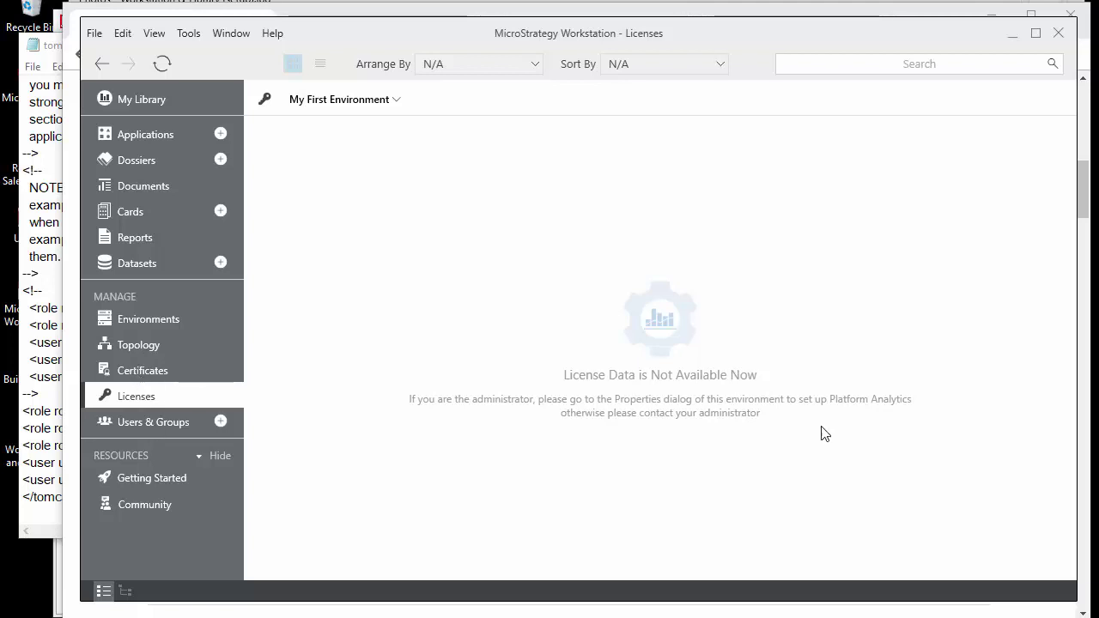
pyautogui.click(145, 423)
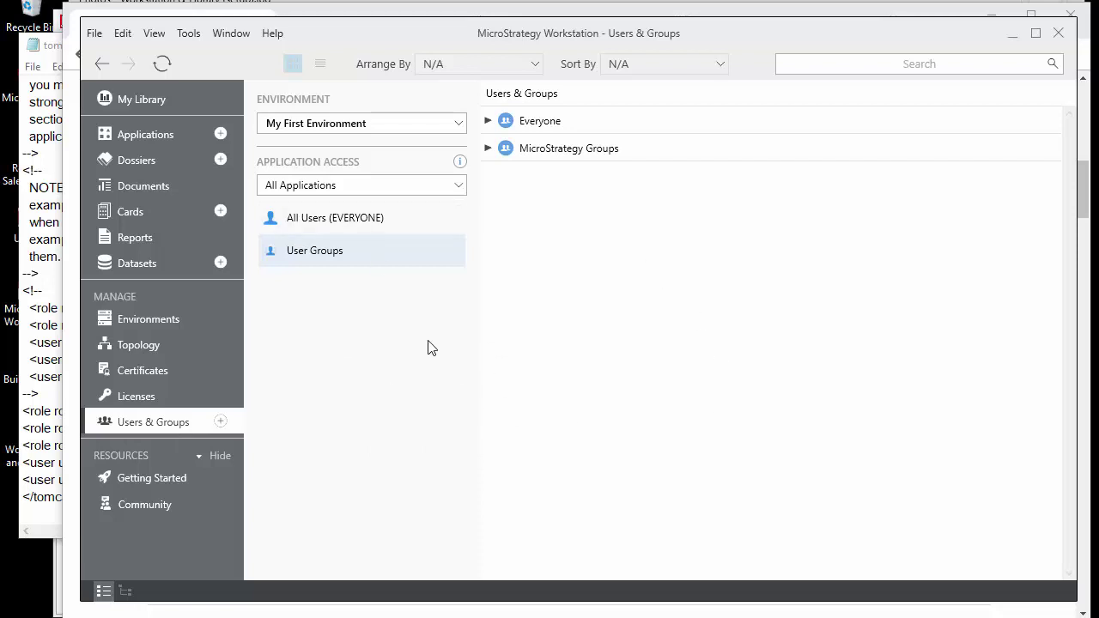
# Expand the Everyone group and open the details of the user listed directly above Business User.
pyautogui.click(487, 121)
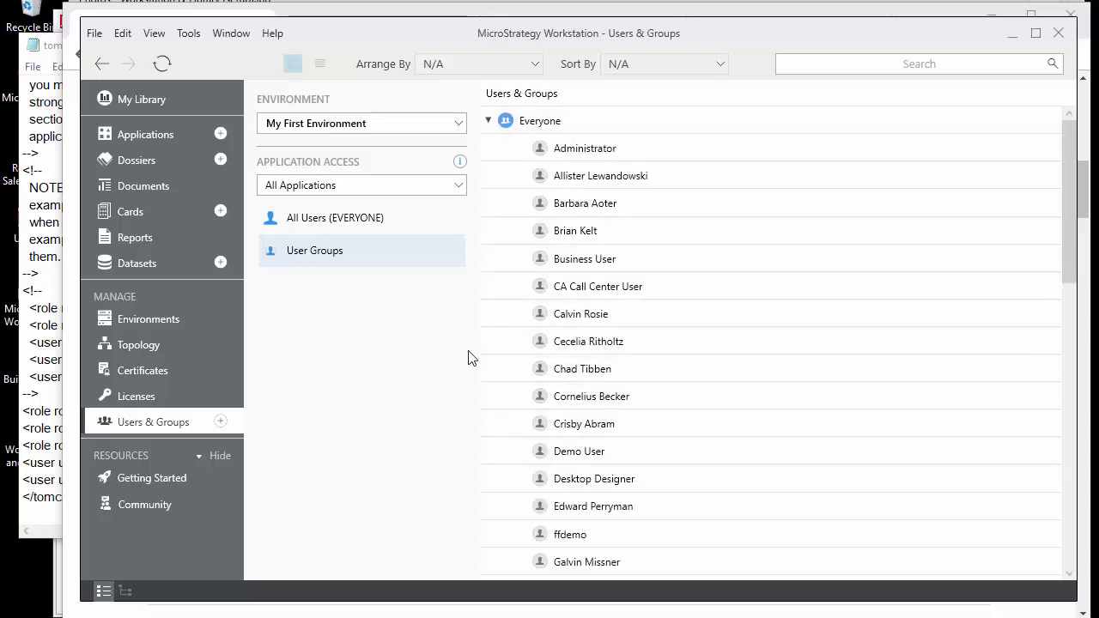
pyautogui.click(589, 232)
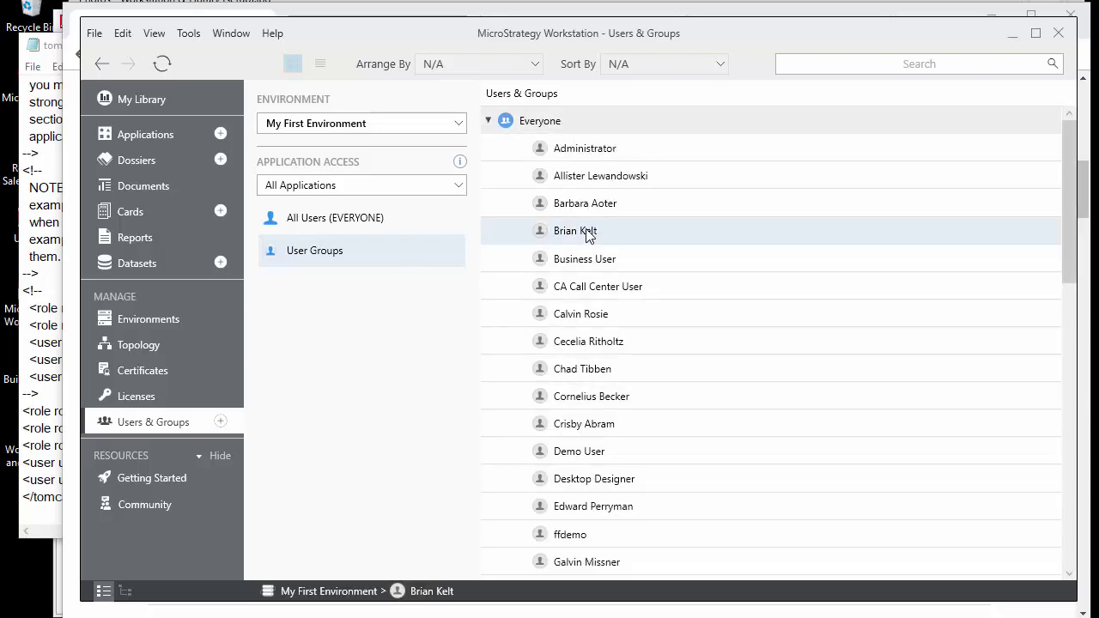
pyautogui.rightClick(554, 230)
pyautogui.click(571, 240)
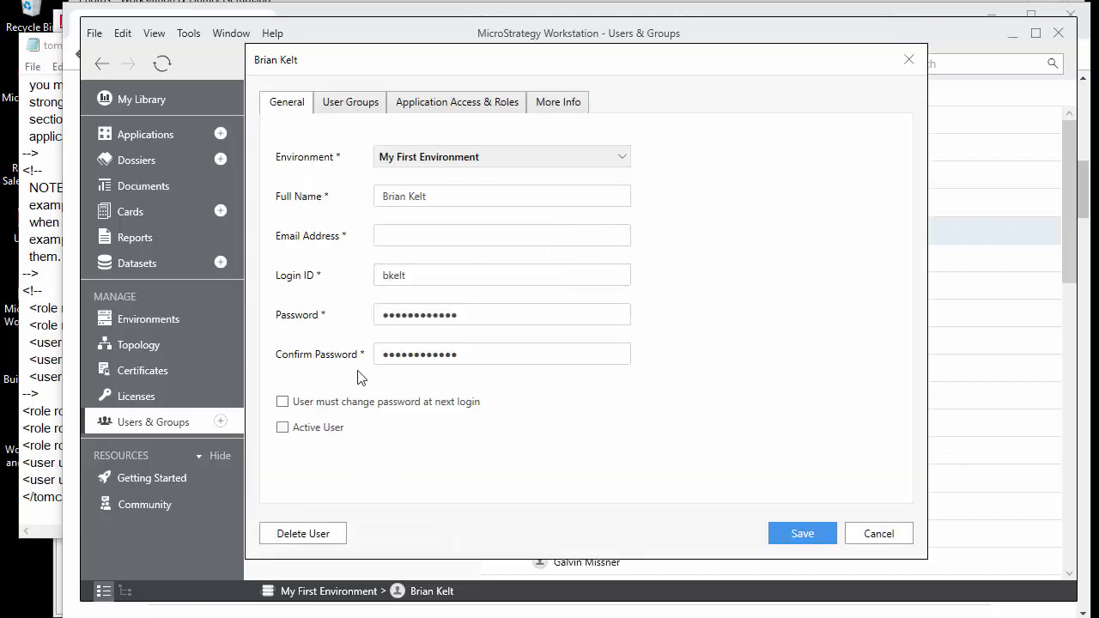
# Review the user's group memberships, application access and the roles available for My New Project App, without assigning a role.
pyautogui.click(331, 103)
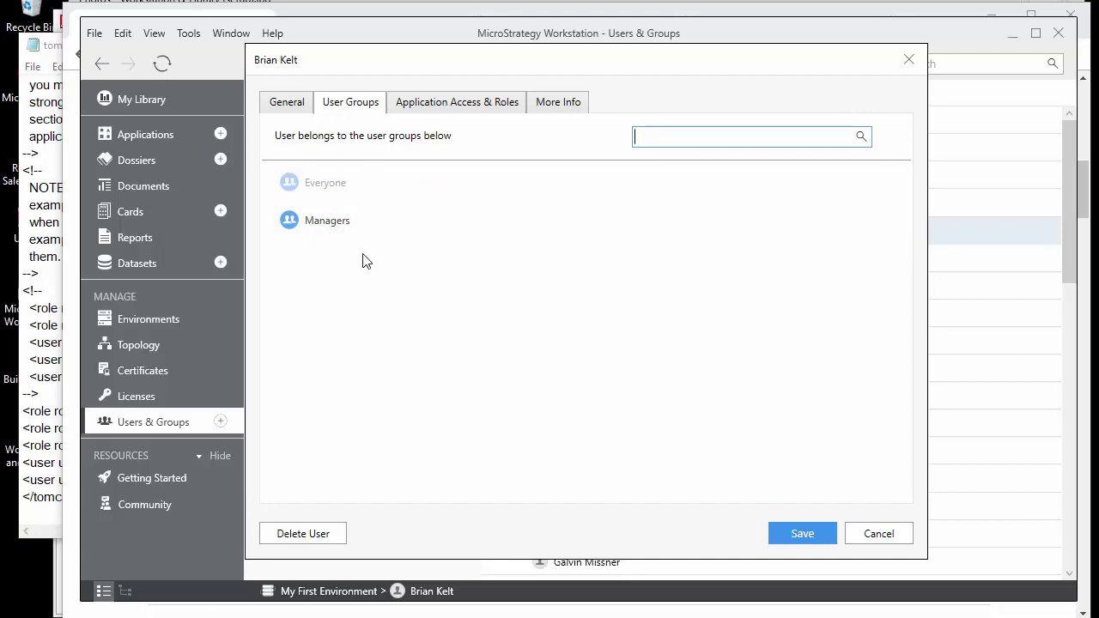
pyautogui.click(432, 103)
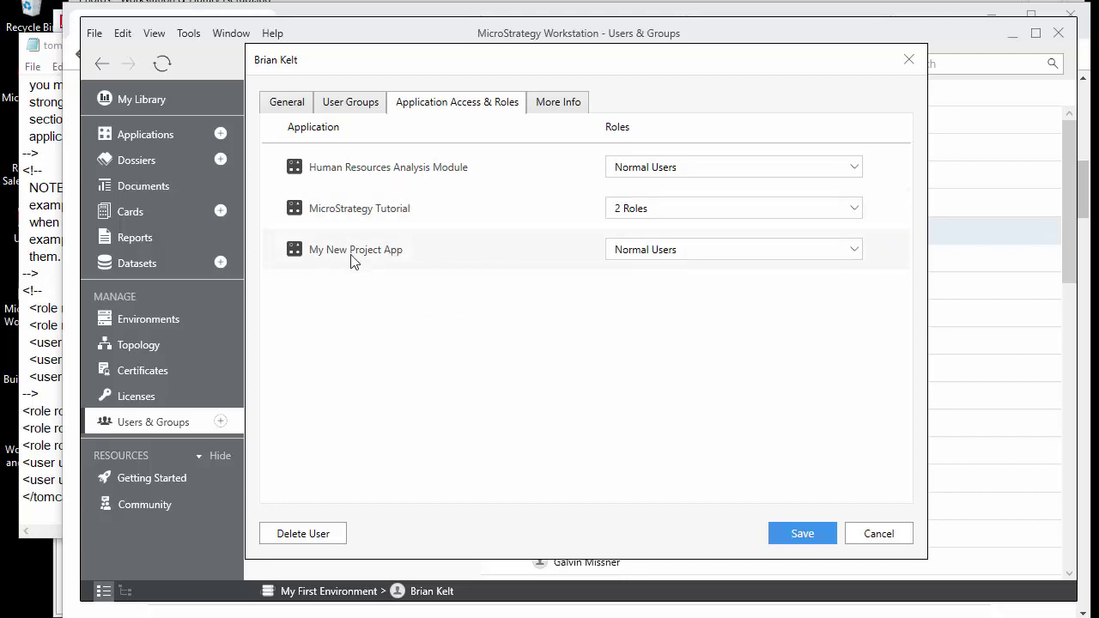
pyautogui.click(639, 251)
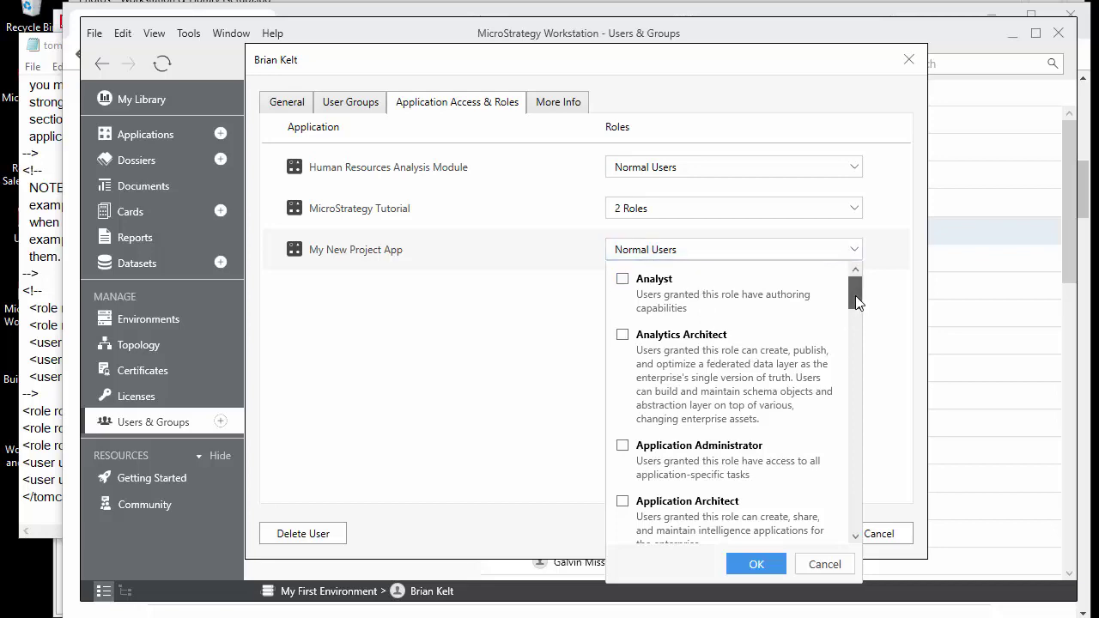
pyautogui.moveTo(856, 295)
pyautogui.mouseDown()
pyautogui.moveTo(856, 412)
pyautogui.moveTo(893, 518)
pyautogui.moveTo(856, 288)
pyautogui.mouseUp()
pyautogui.scroll(-3, 678, 454)
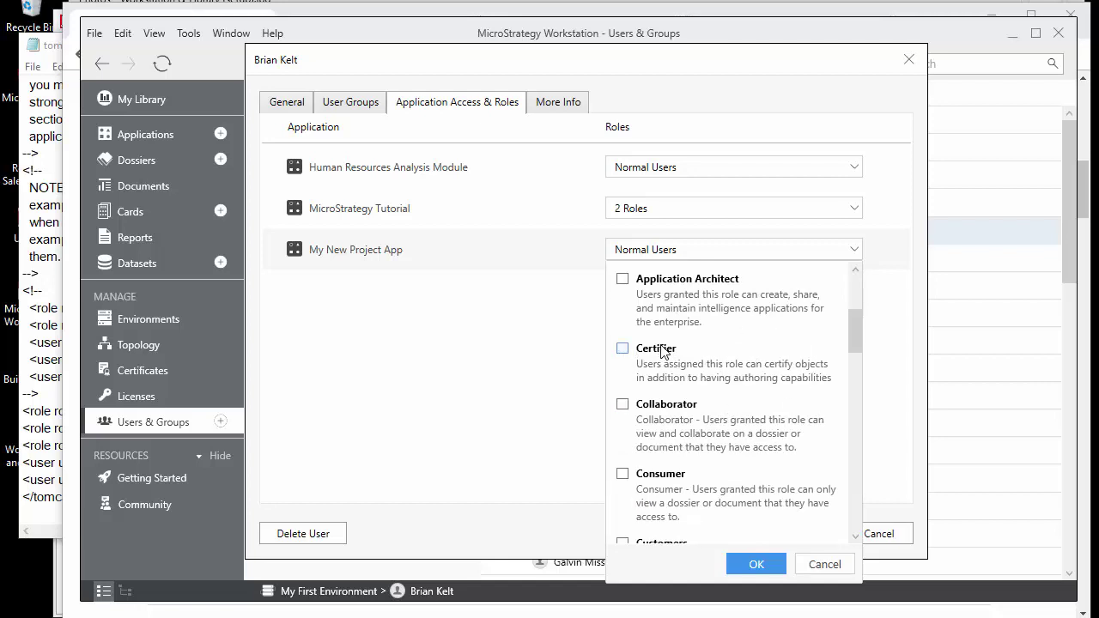
pyautogui.scroll(-8, 665, 356)
pyautogui.scroll(-3, 723, 427)
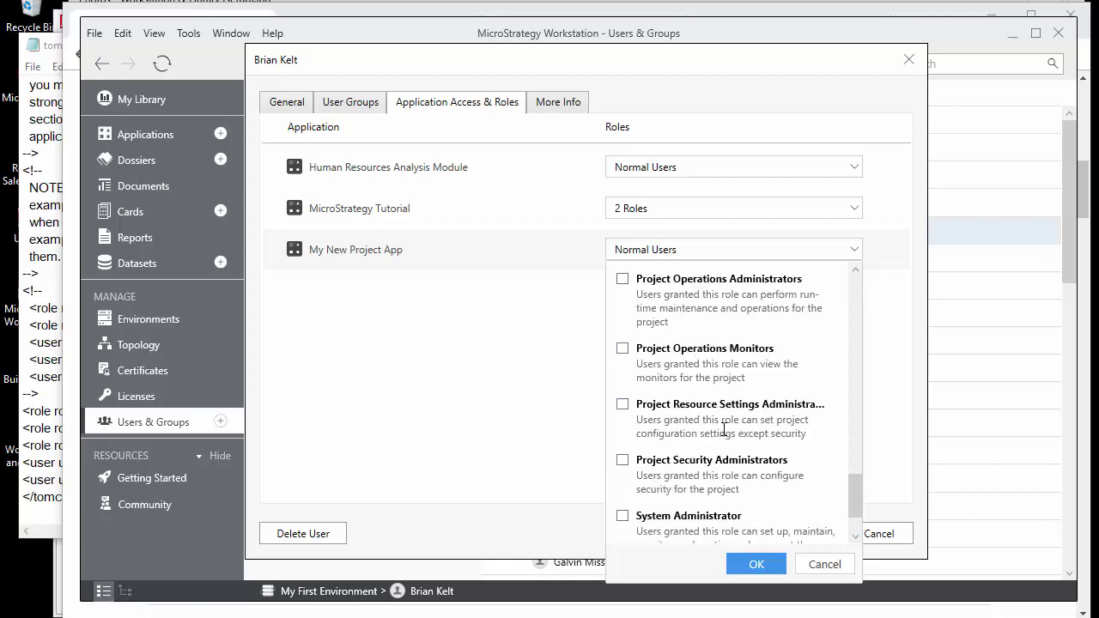
pyautogui.scroll(-1, 724, 427)
pyautogui.scroll(12, 727, 430)
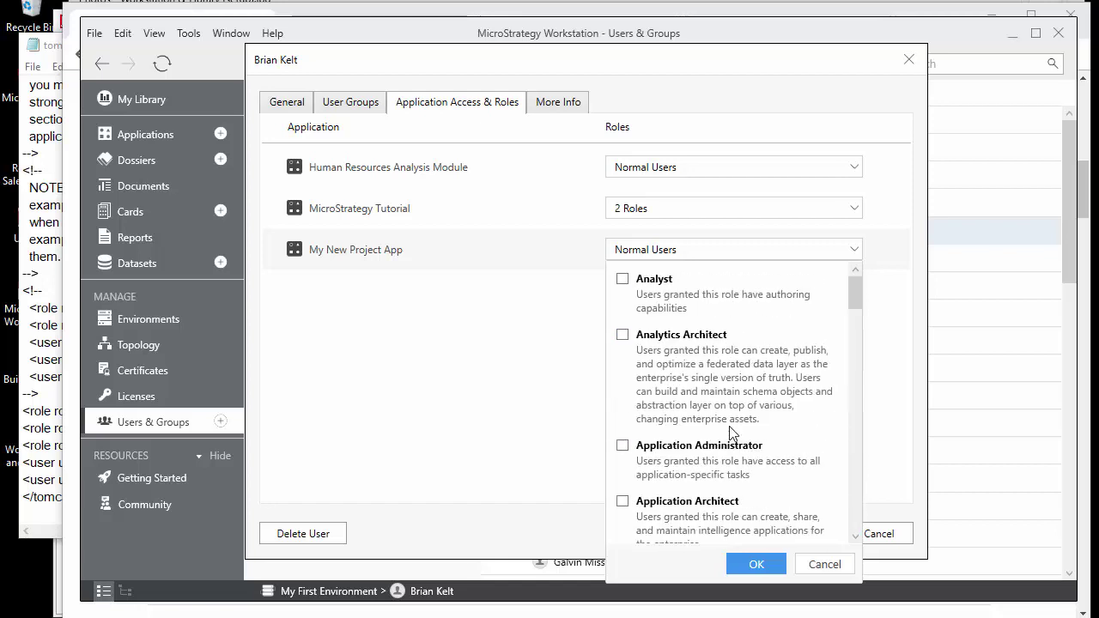
pyautogui.click(821, 562)
# View the user's additional information, return to the general details and save the user.
pyautogui.click(565, 105)
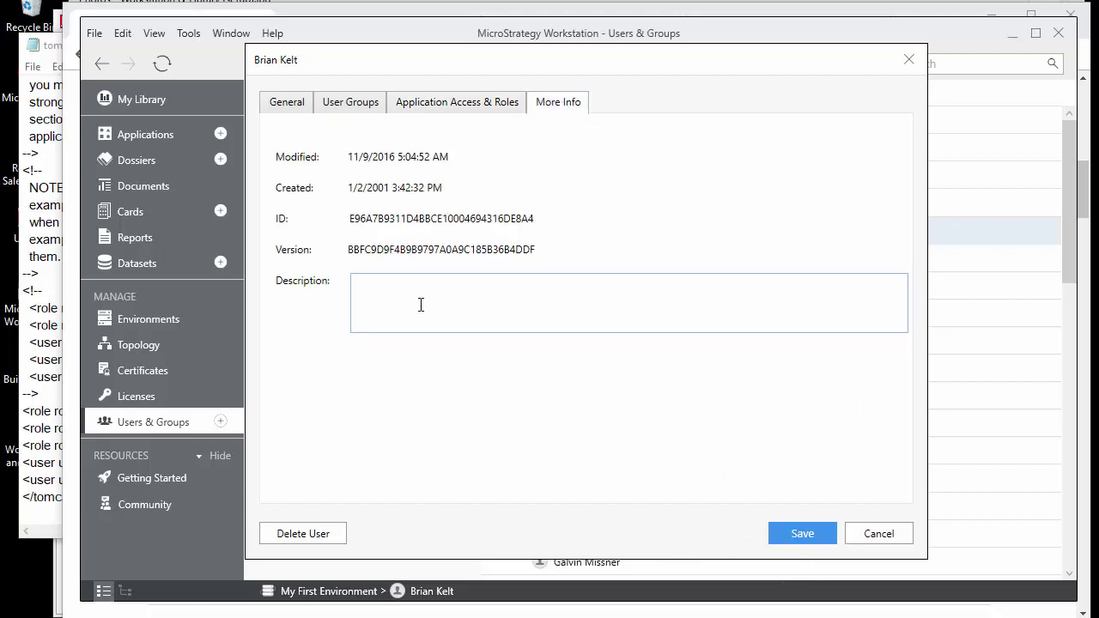
pyautogui.click(293, 107)
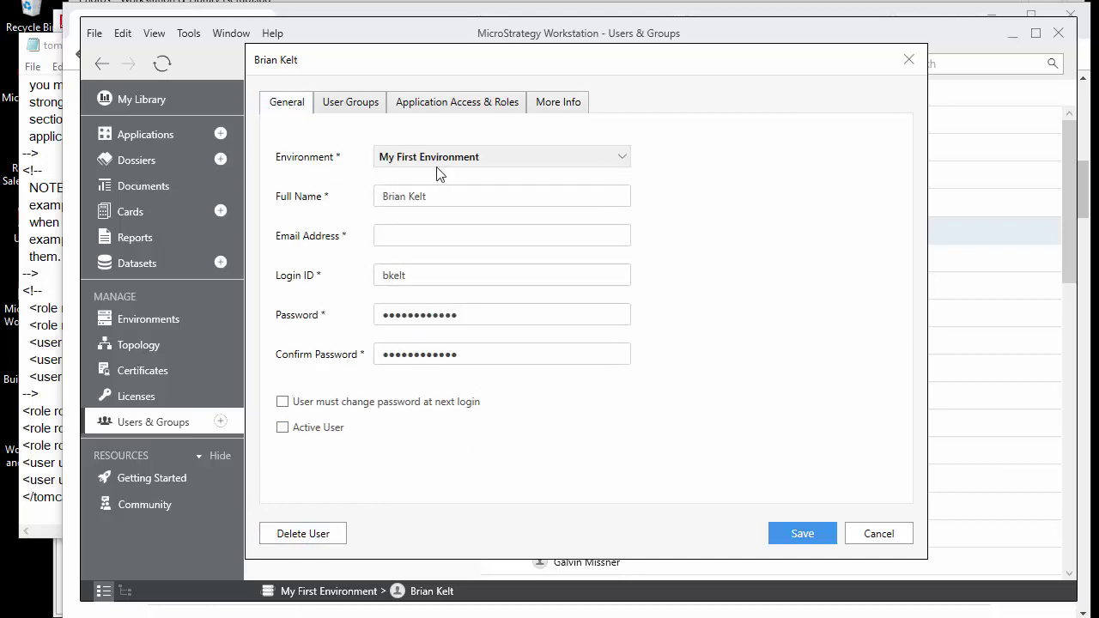
pyautogui.click(795, 543)
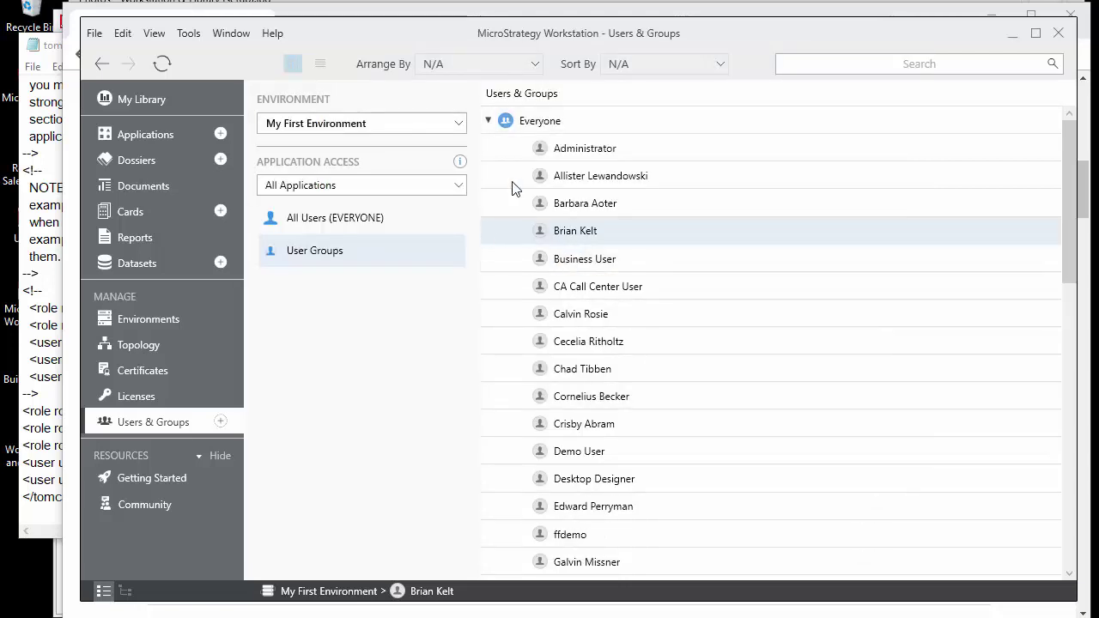
pyautogui.click(364, 129)
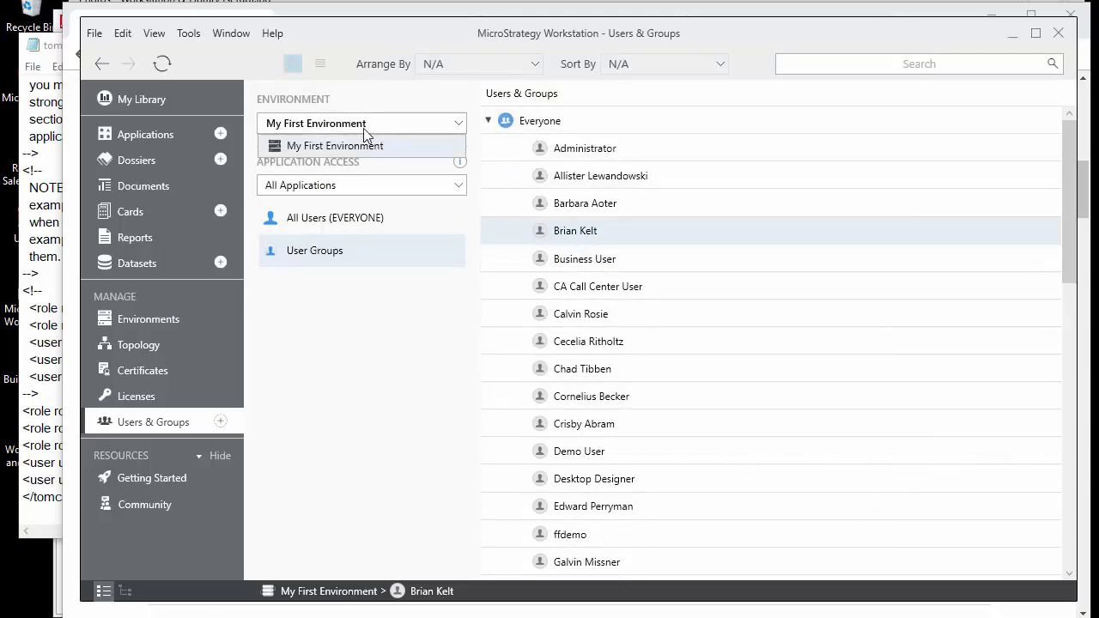
pyautogui.click(365, 132)
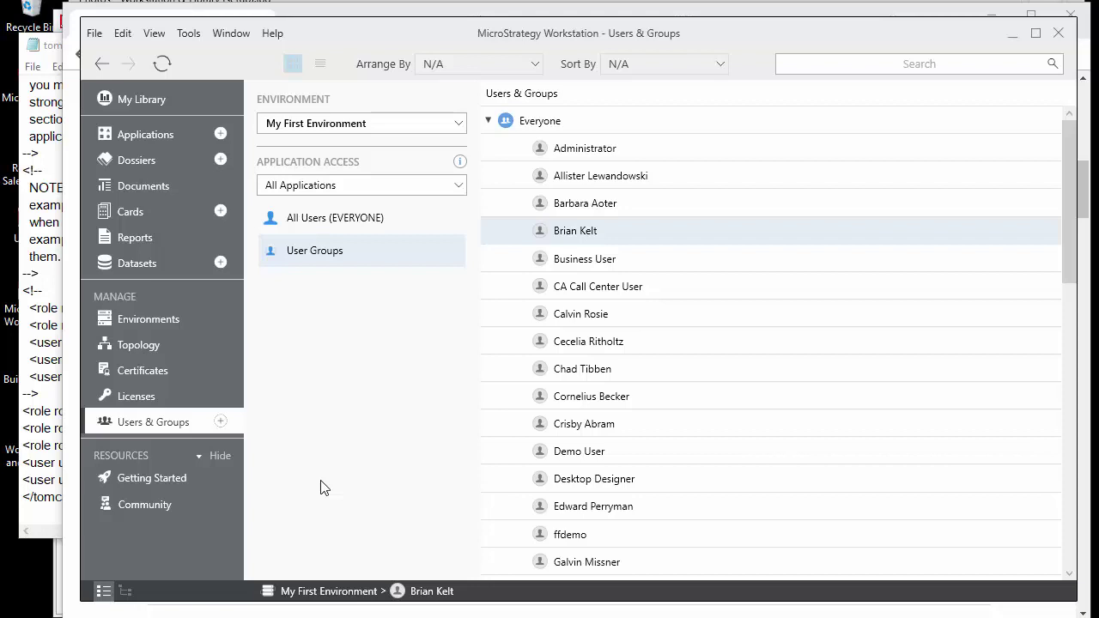
# Switch to MicroStrategy Web in the browser, reload the project list and log in to My New Project App as Administrator.
pyautogui.hotkey('alt', 'Tab')
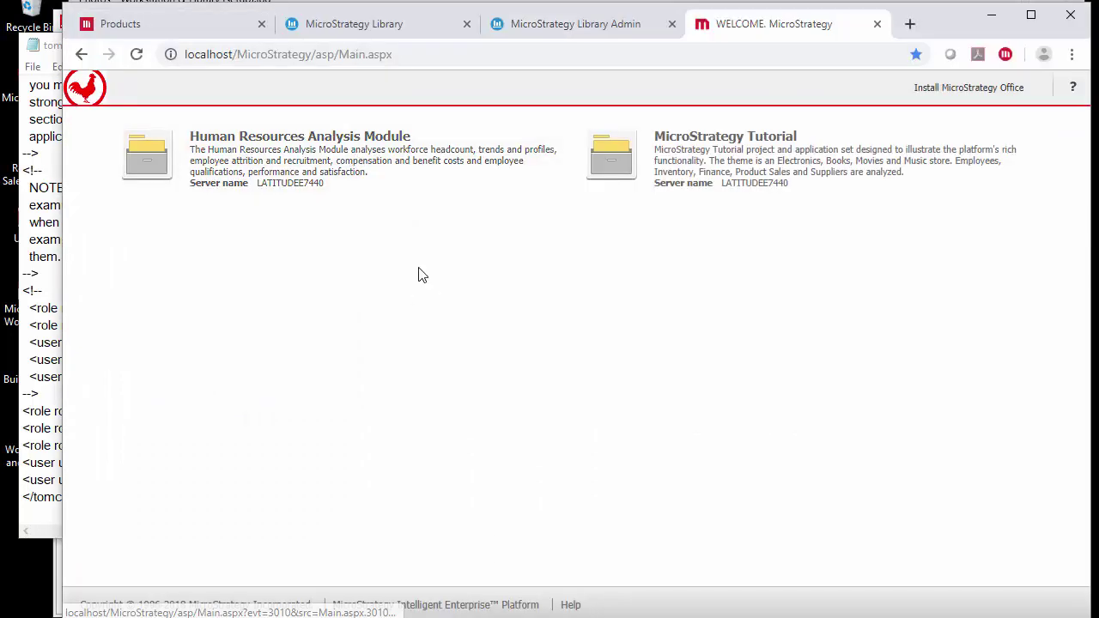
pyautogui.click(136, 54)
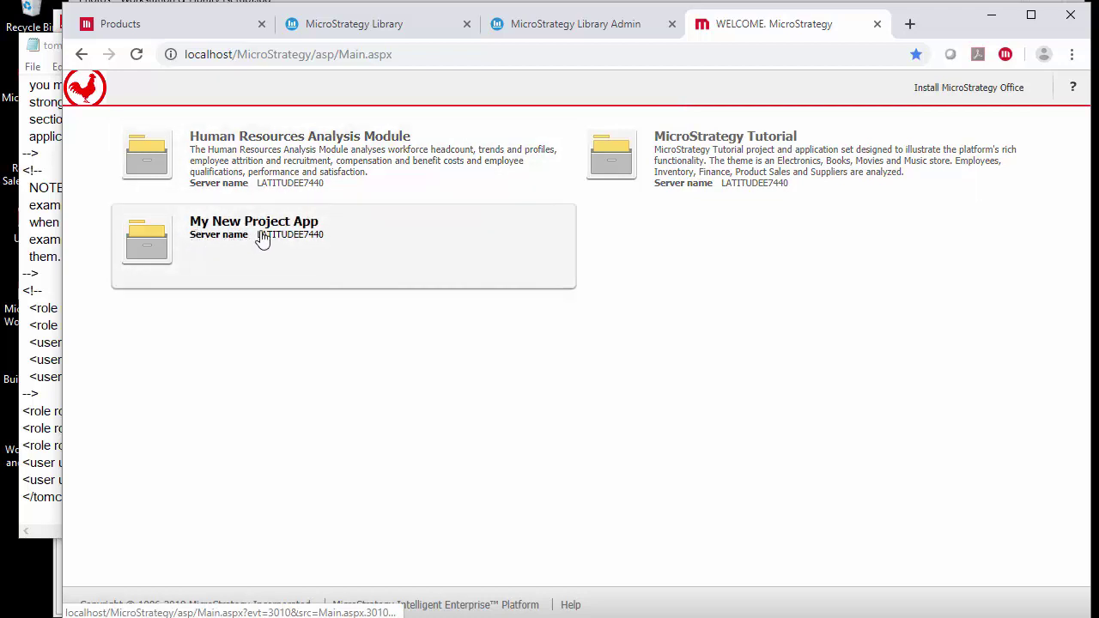
pyautogui.click(300, 223)
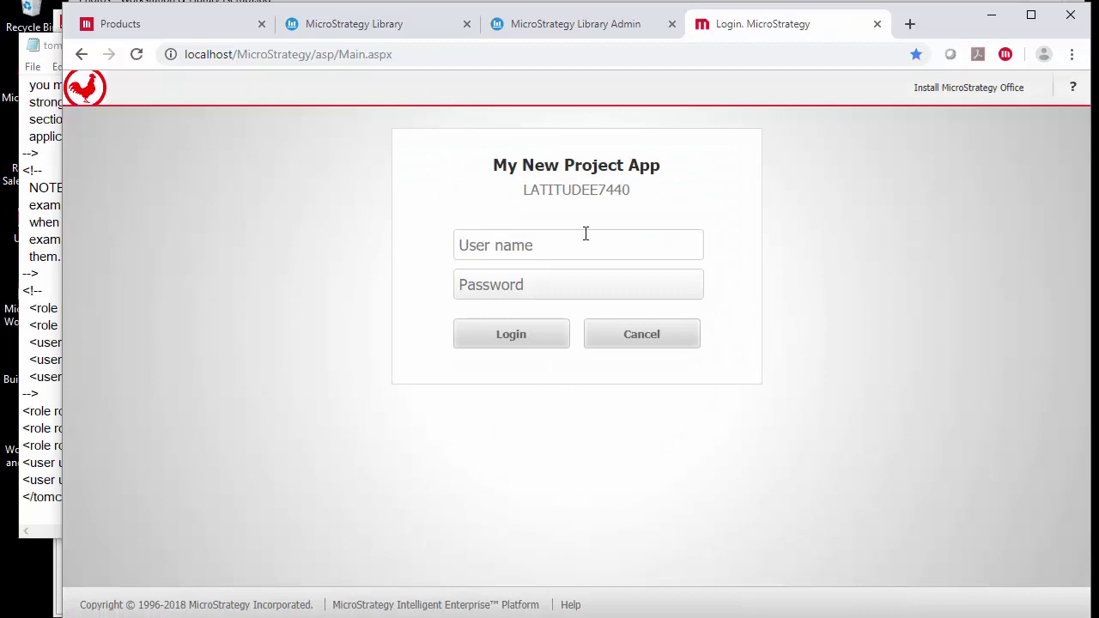
pyautogui.write('Administrator')
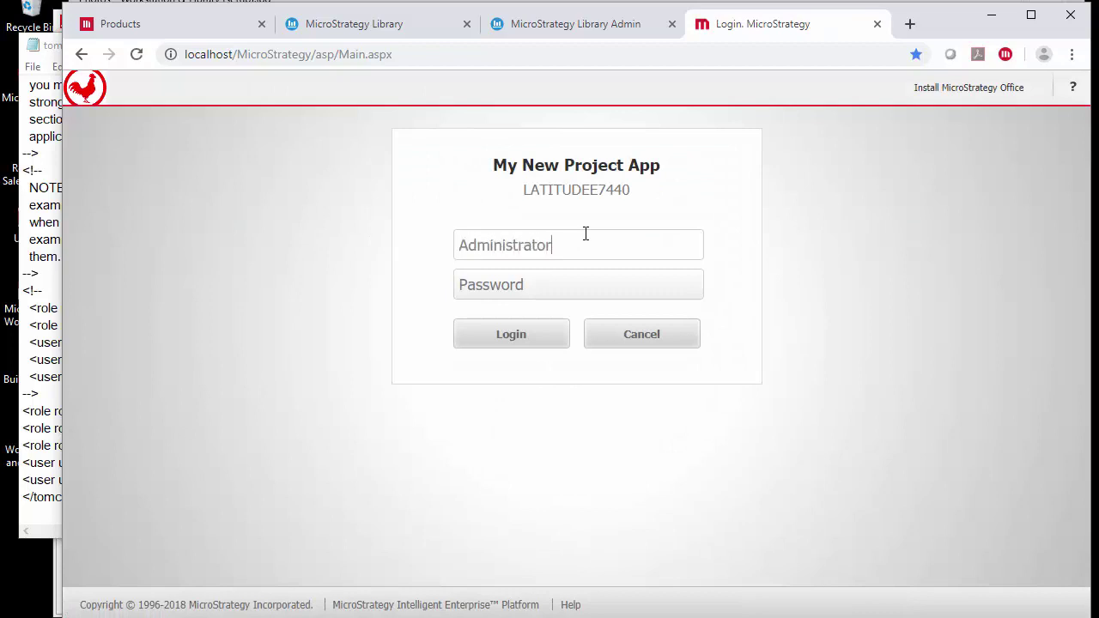
pyautogui.press('Return')
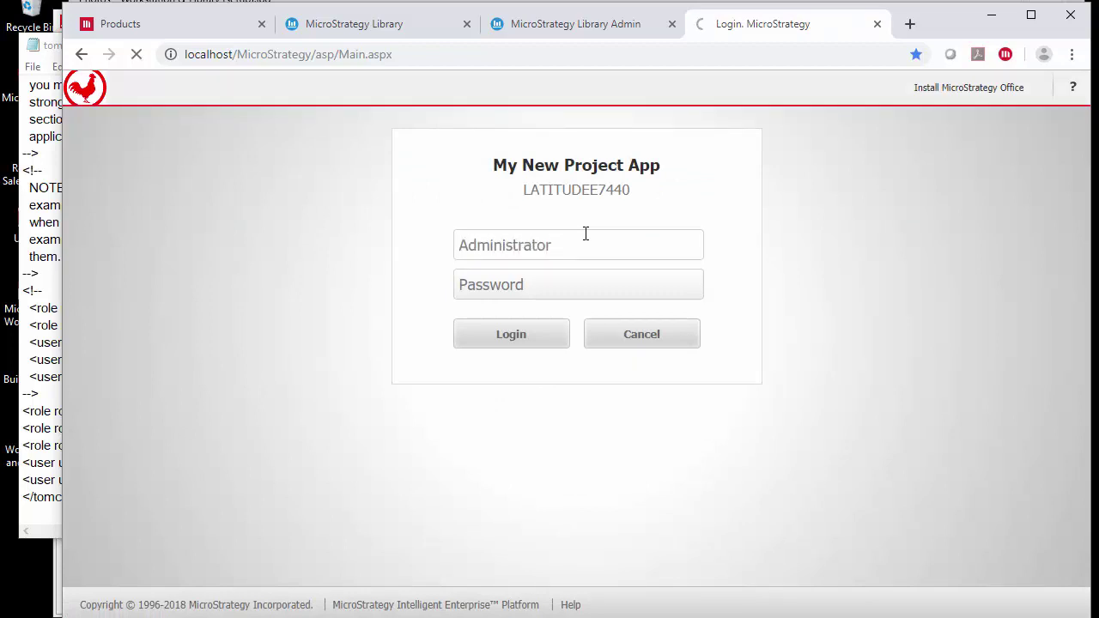
pyautogui.click(503, 339)
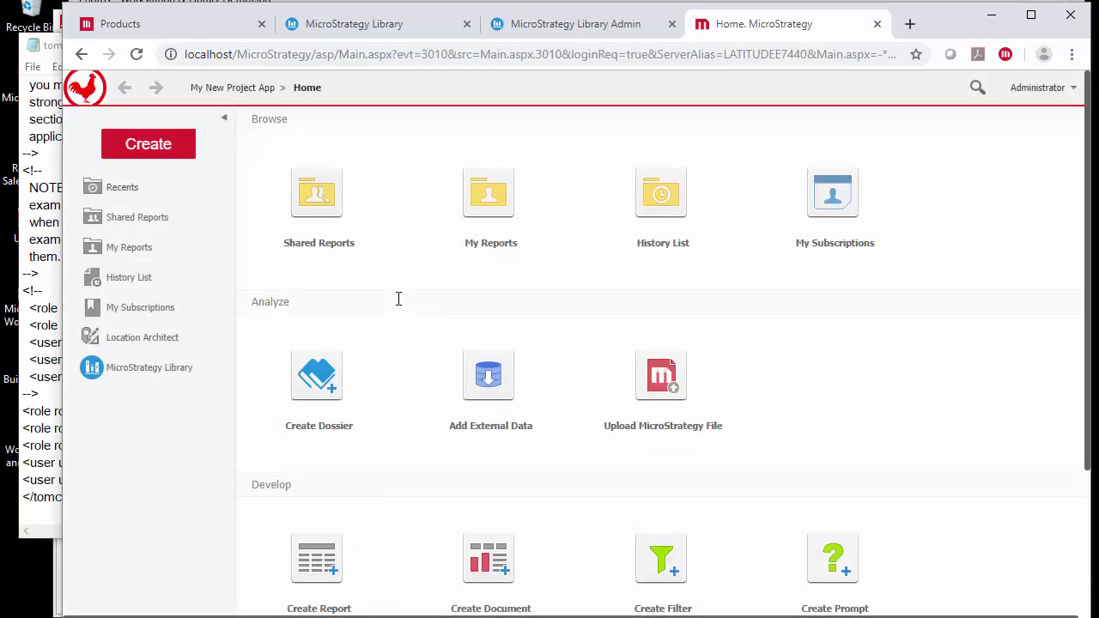
# Open MicroStrategy Library from the project home page and remove New Dossier 1 from the library.
pyautogui.click(142, 371)
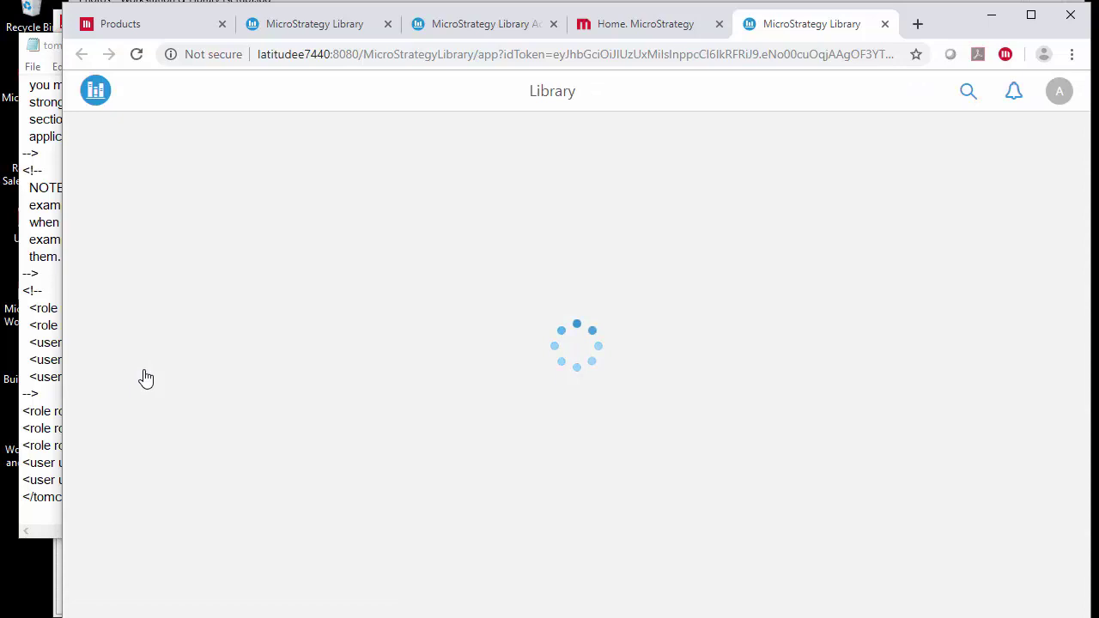
pyautogui.click(400, 298)
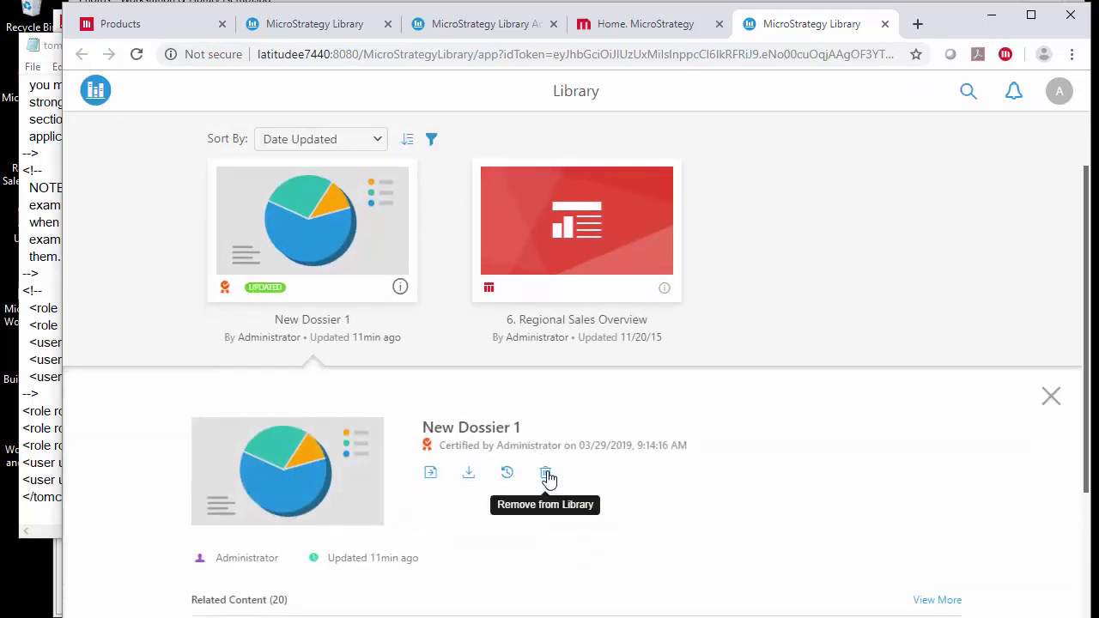
pyautogui.click(544, 474)
pyautogui.click(651, 479)
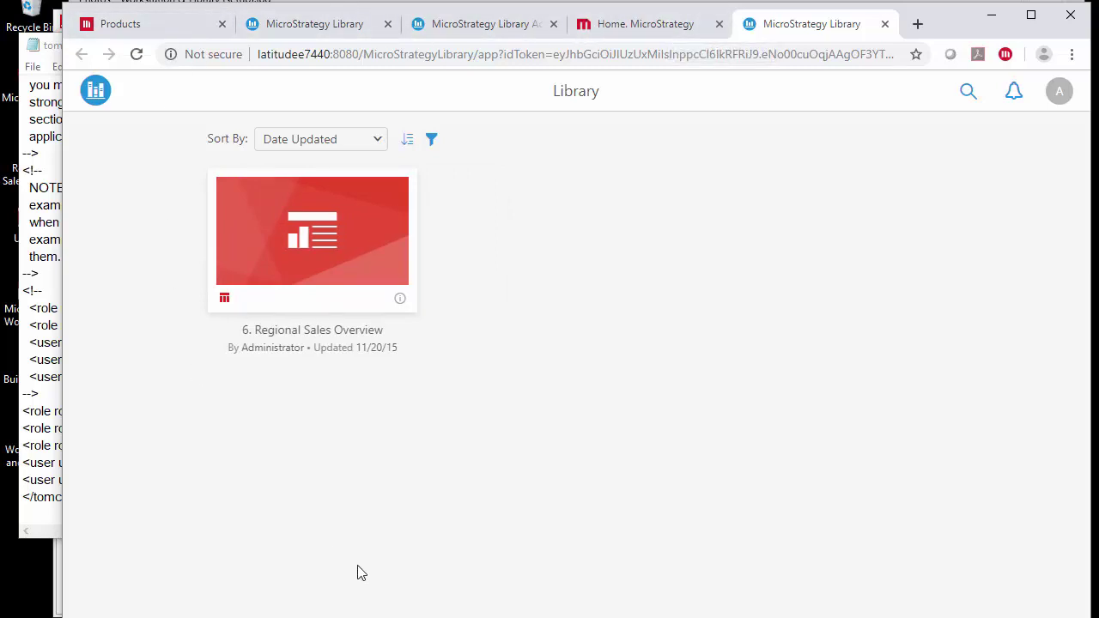
# Switch to Workstation, view the New Dossier 1 with the pie-chart cover in Library and add it to the library.
pyautogui.hotkey('alt', 'Tab')
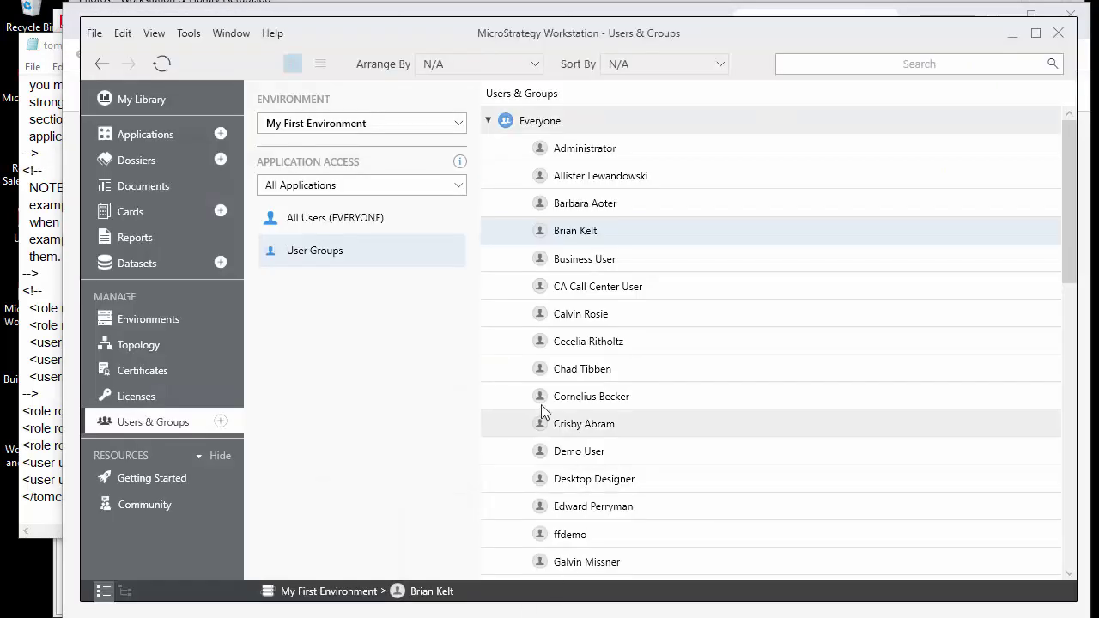
pyautogui.click(125, 163)
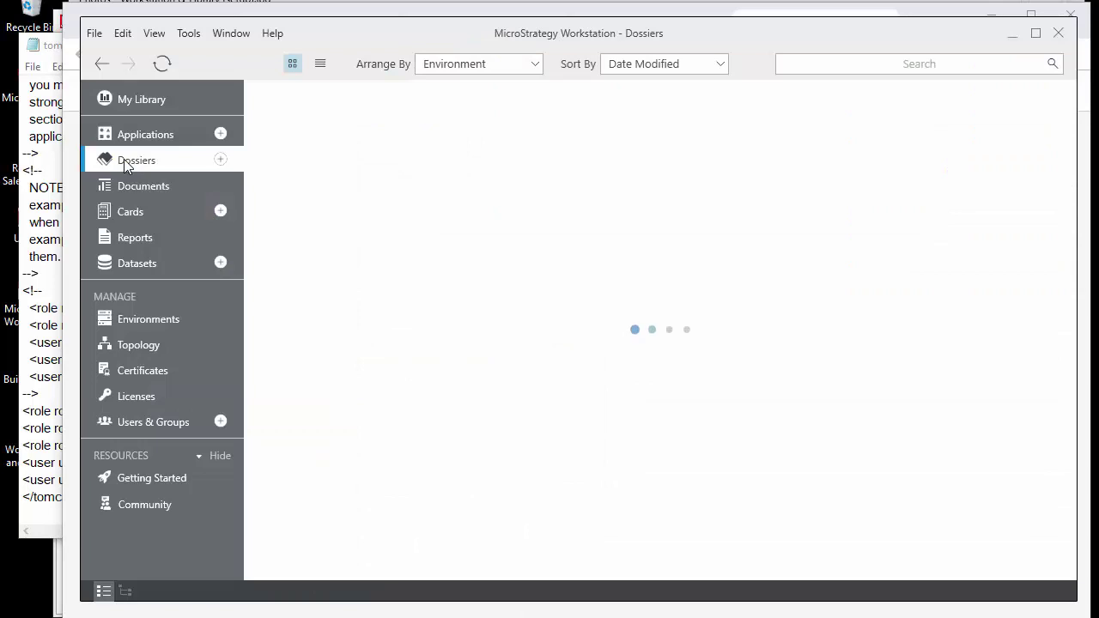
pyautogui.rightClick(323, 180)
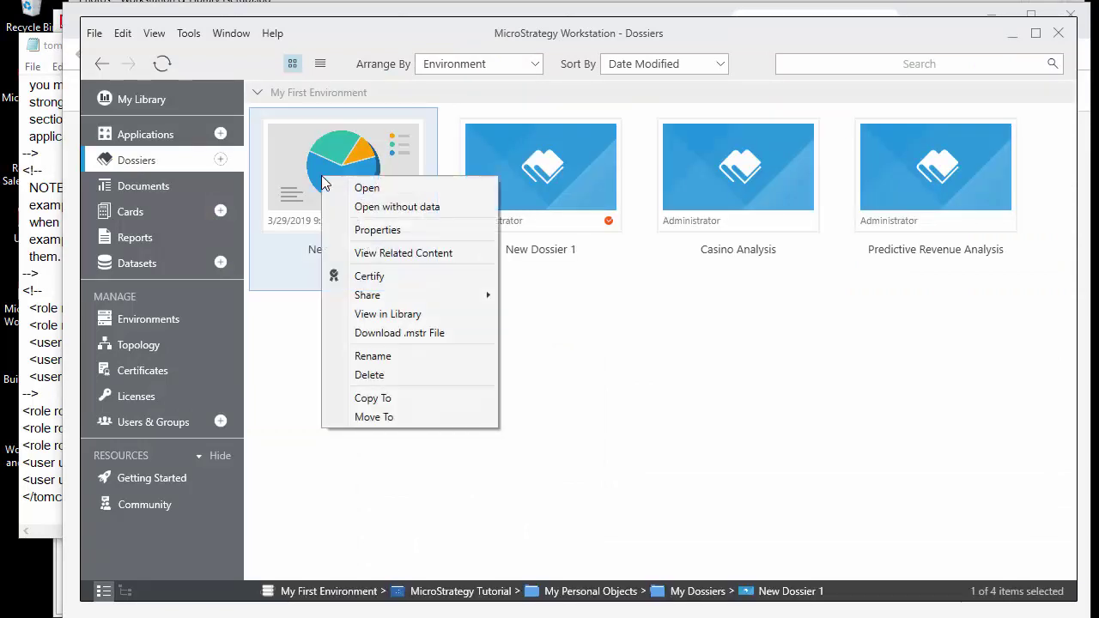
pyautogui.click(422, 313)
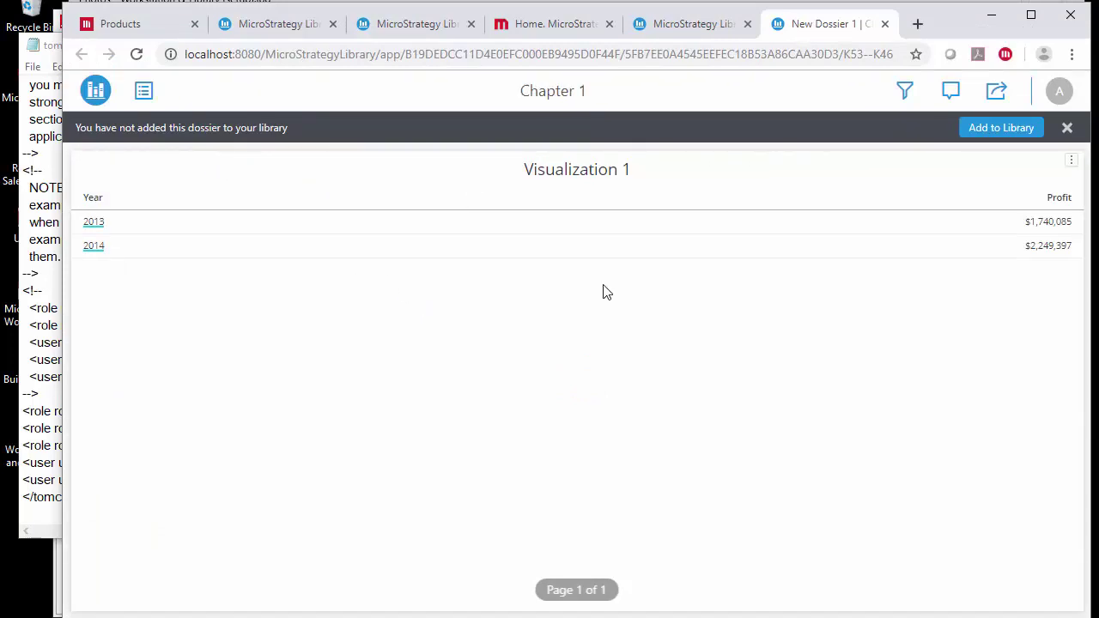
pyautogui.click(999, 129)
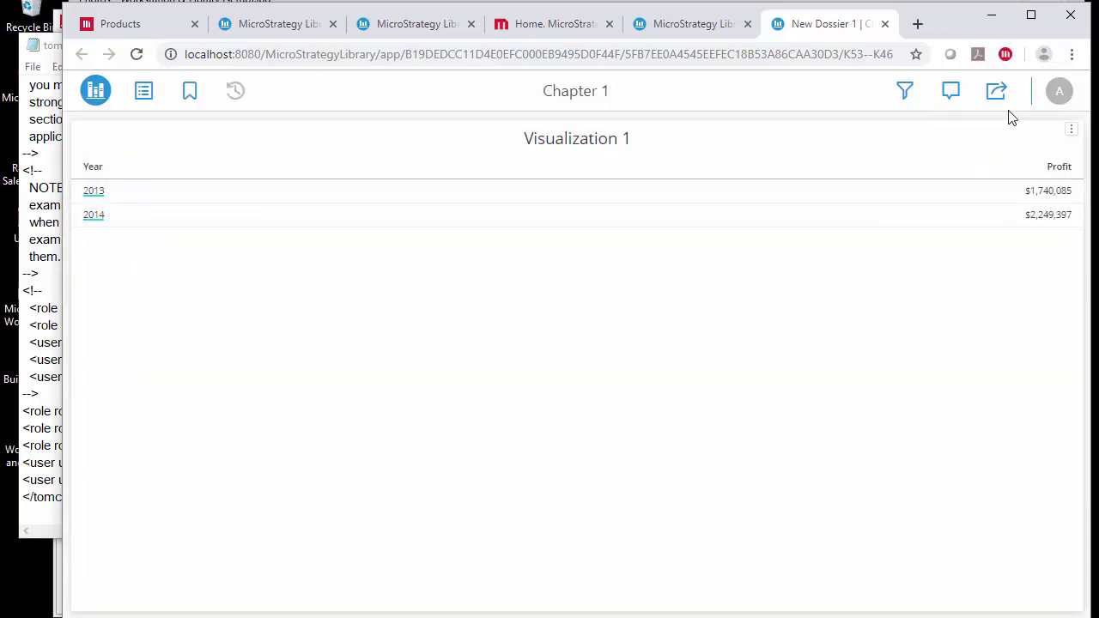
# View the dossier's options for inviting users, copy its share link and close the sharing options.
pyautogui.click(997, 94)
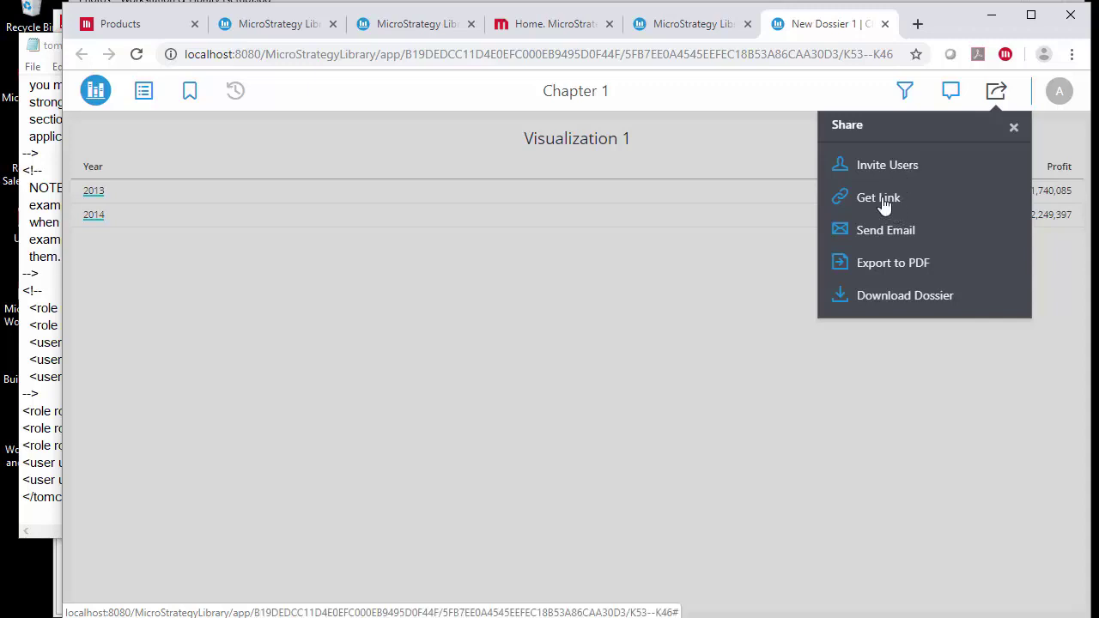
pyautogui.click(887, 168)
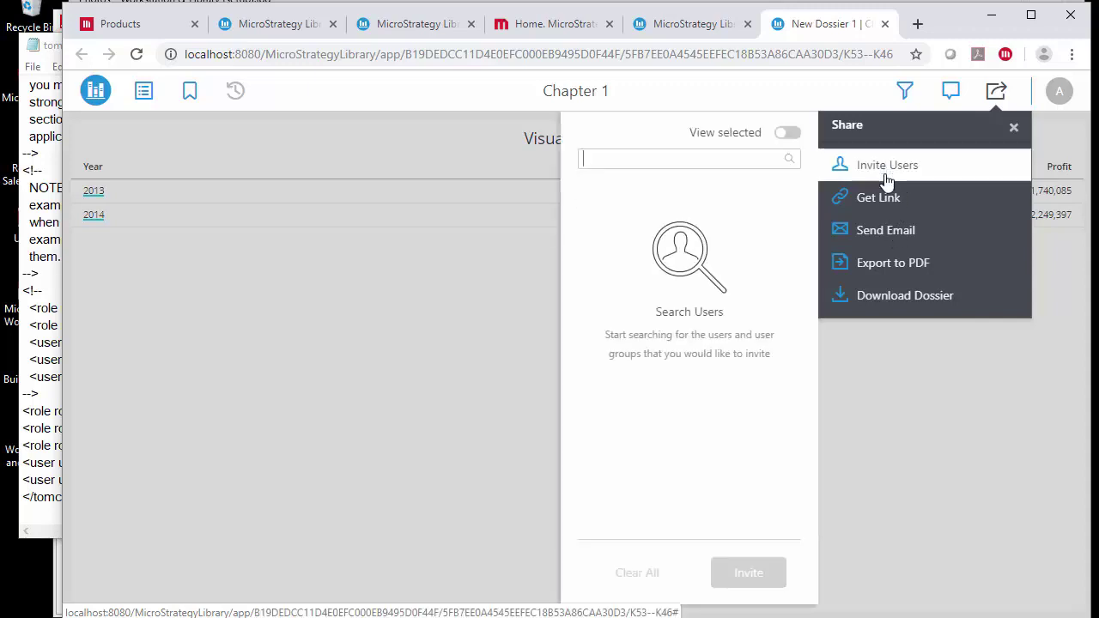
pyautogui.click(878, 198)
pyautogui.click(712, 290)
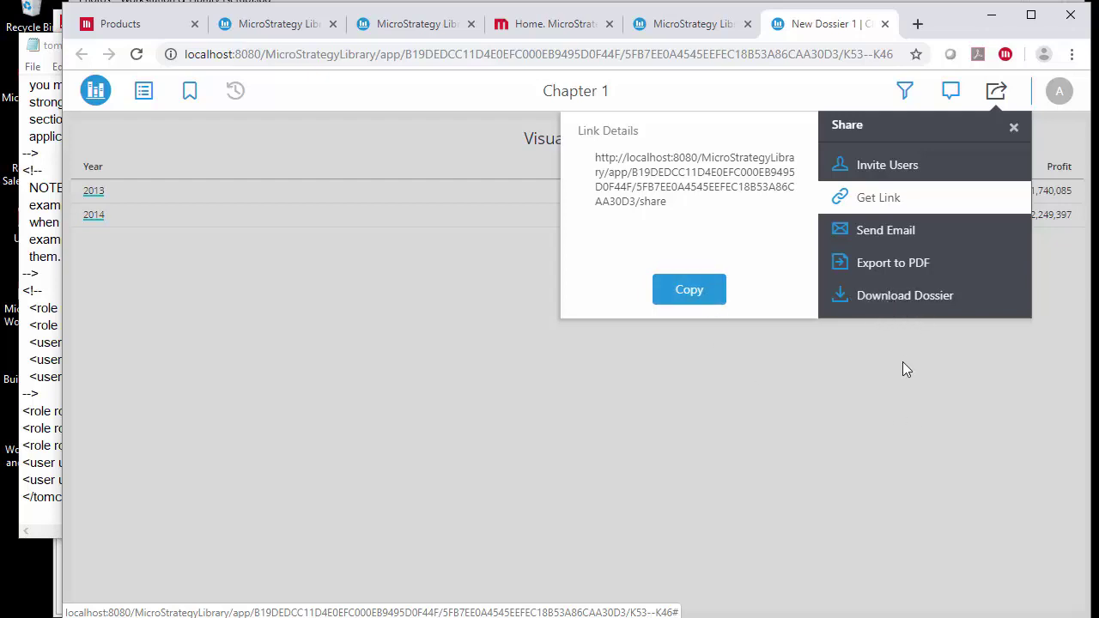
pyautogui.click(915, 427)
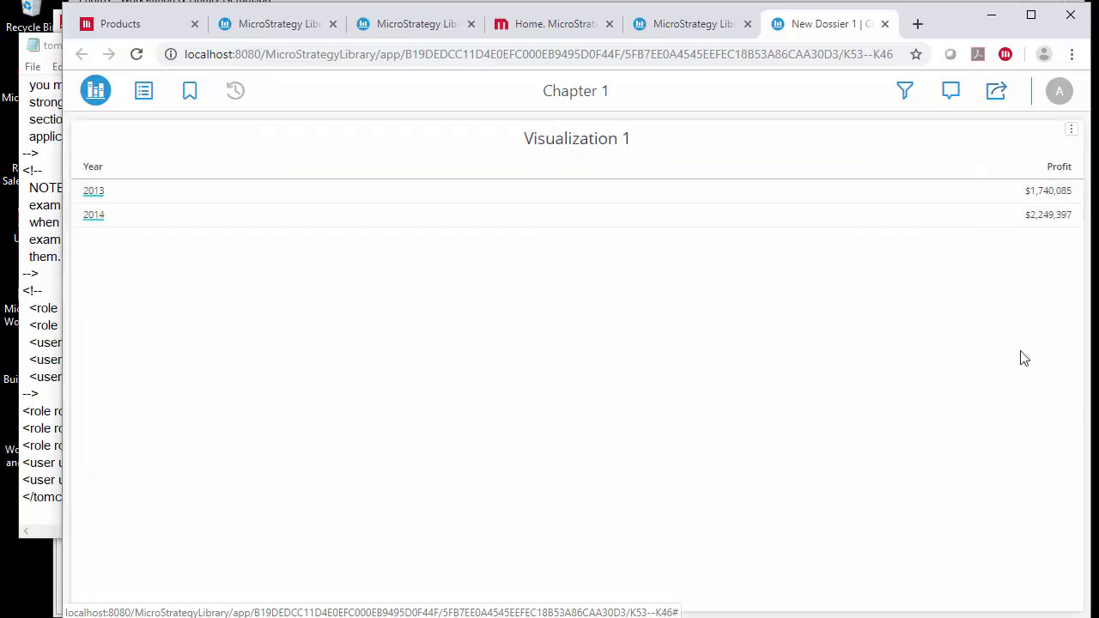